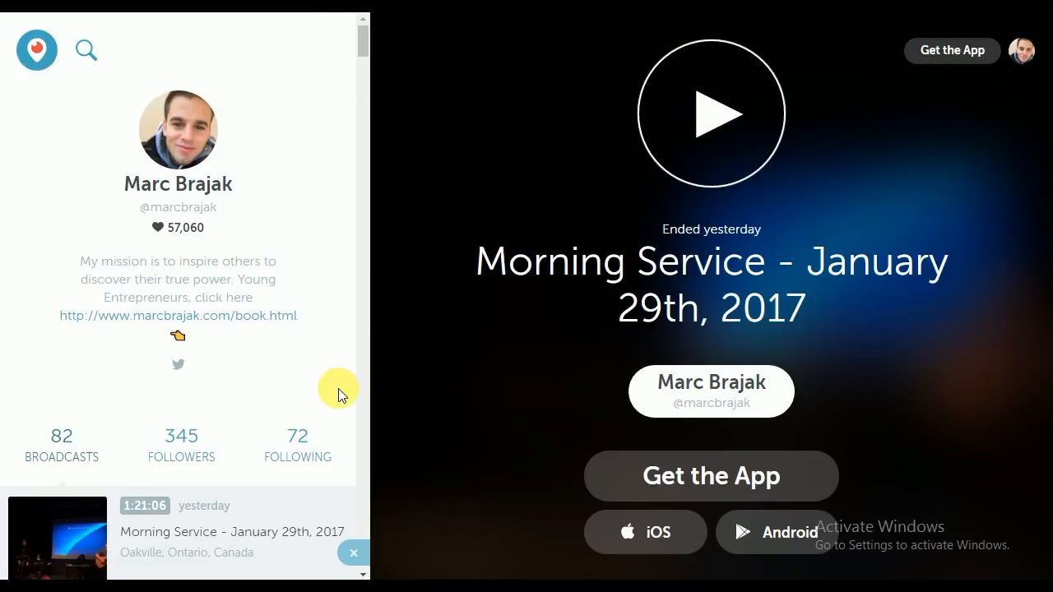
Hide the broadcaster's profile sidebar, open the network monitor beside the broadcast page and reload the page to capture its requests.
left_click(357, 551)
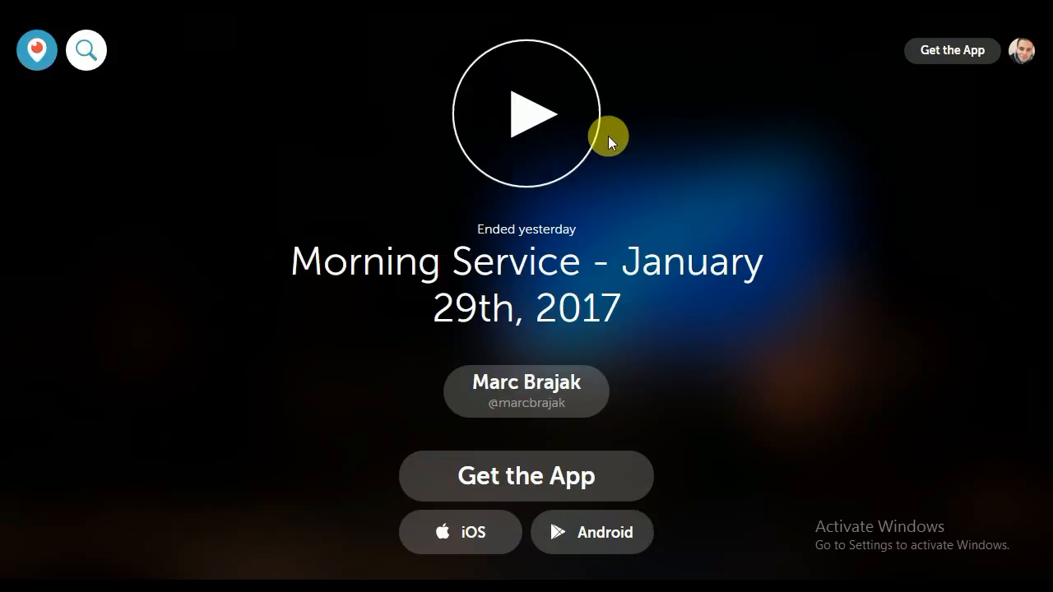
key("F12")
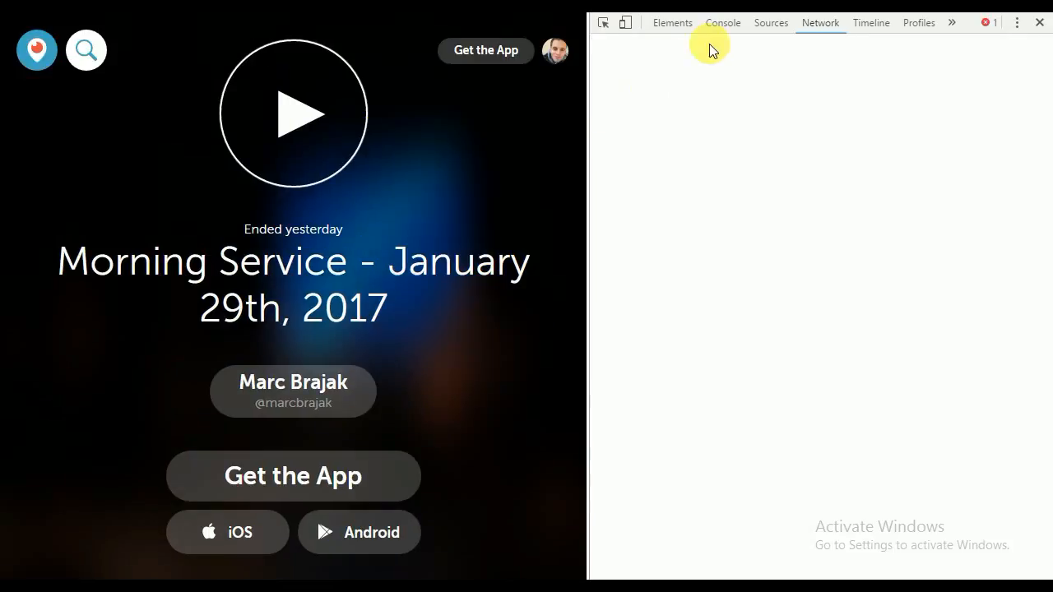
left_click(822, 24)
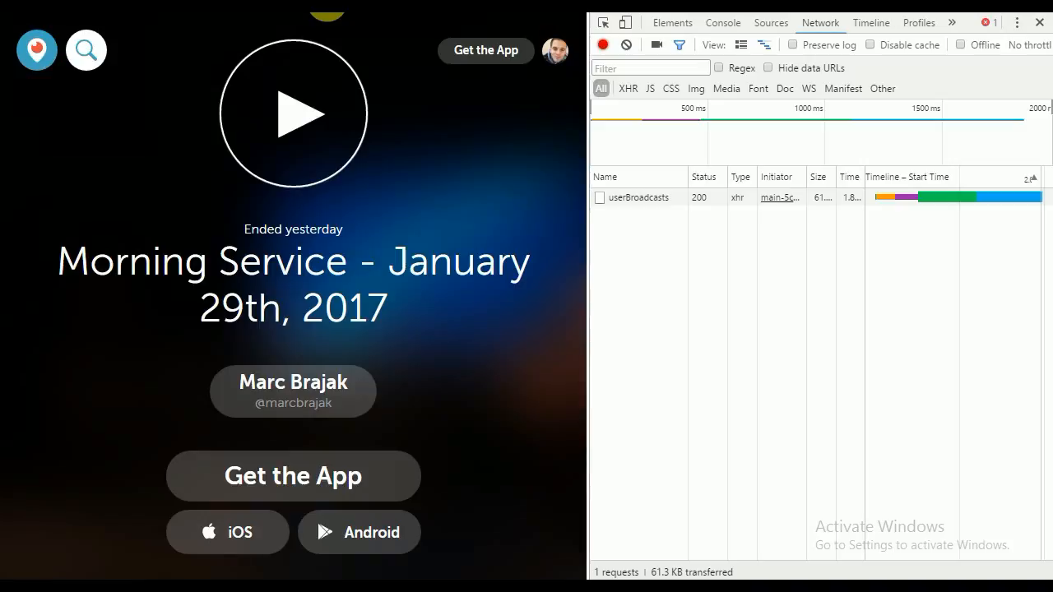
key("F5")
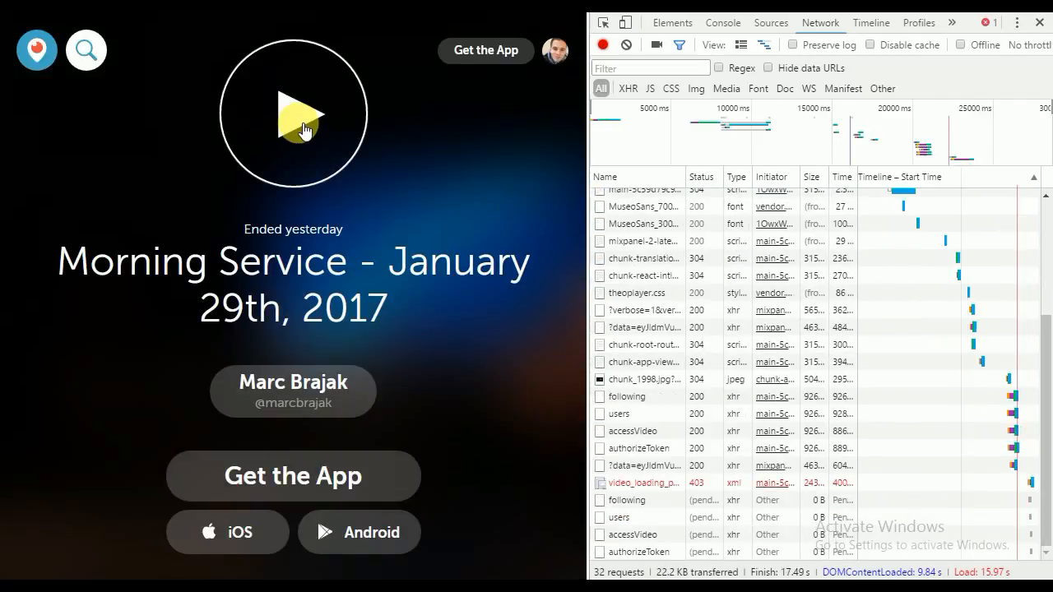
Play the broadcast replay briefly, filter the captured network requests by "m3u" and pause playback.
left_click(303, 127)
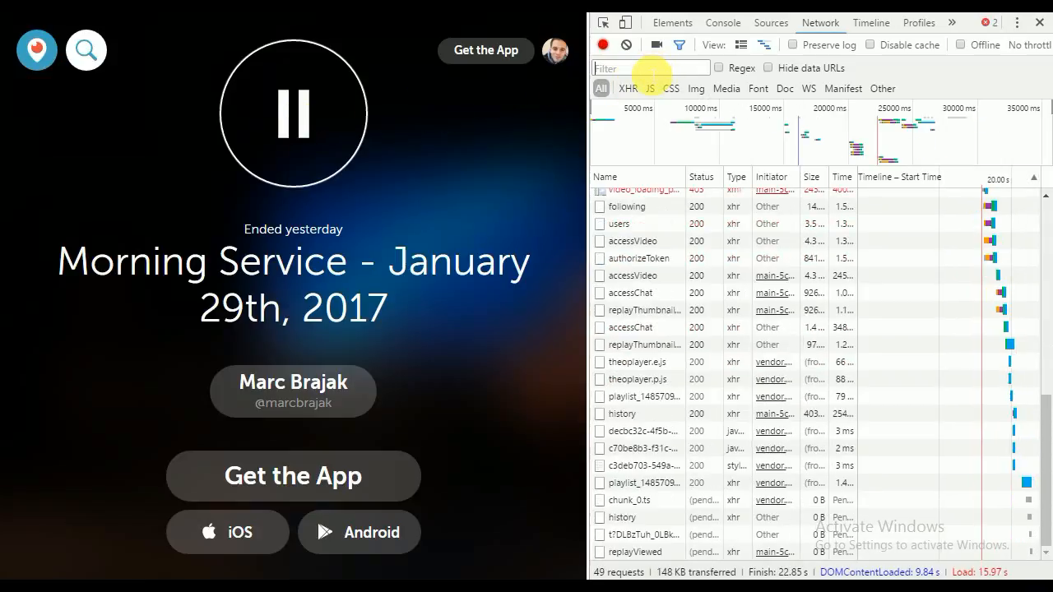
left_click(649, 69)
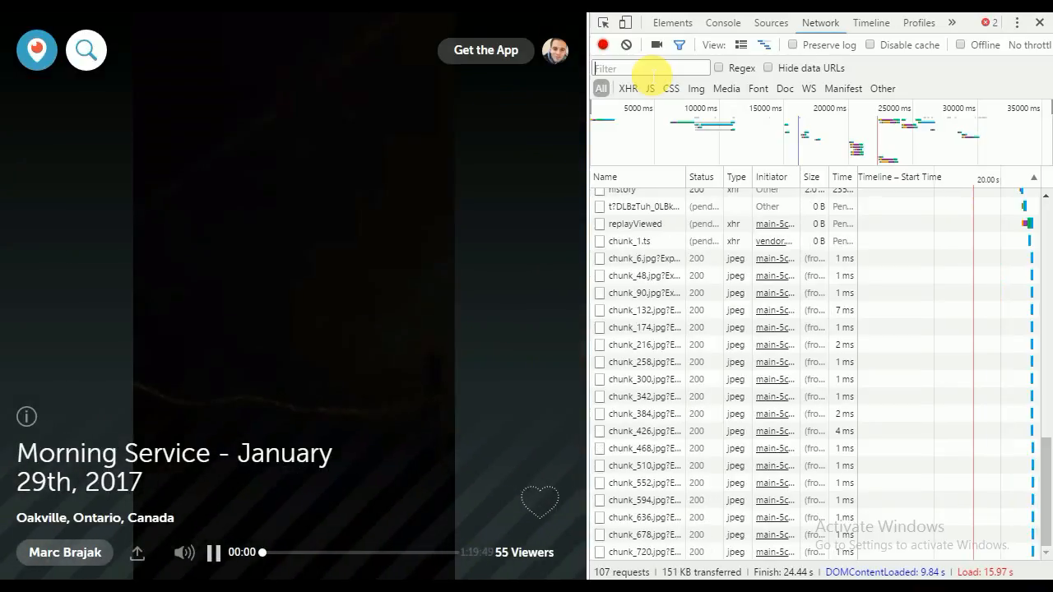
type("m3u")
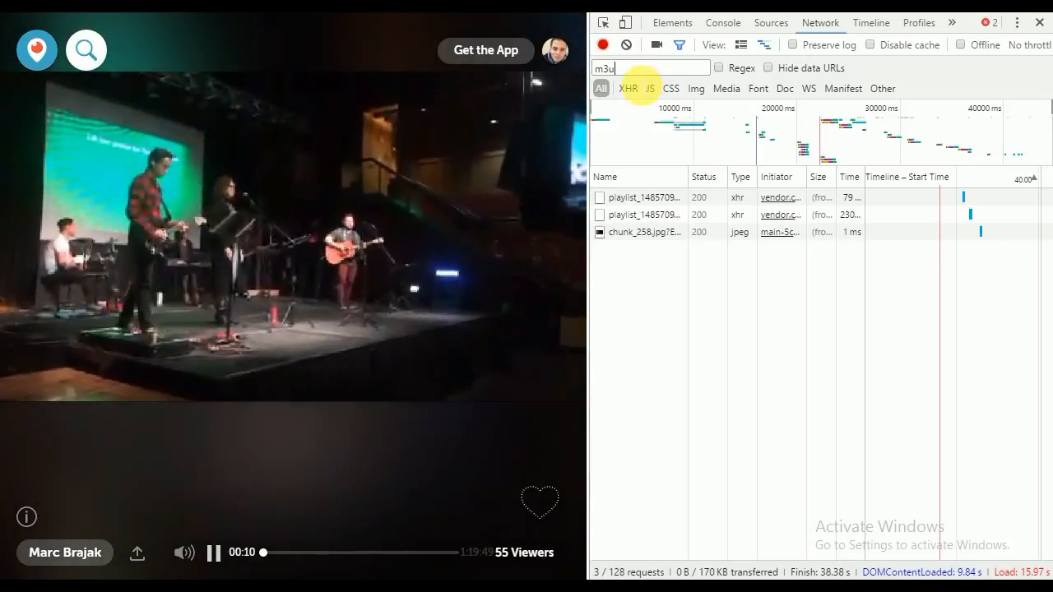
left_click(214, 553)
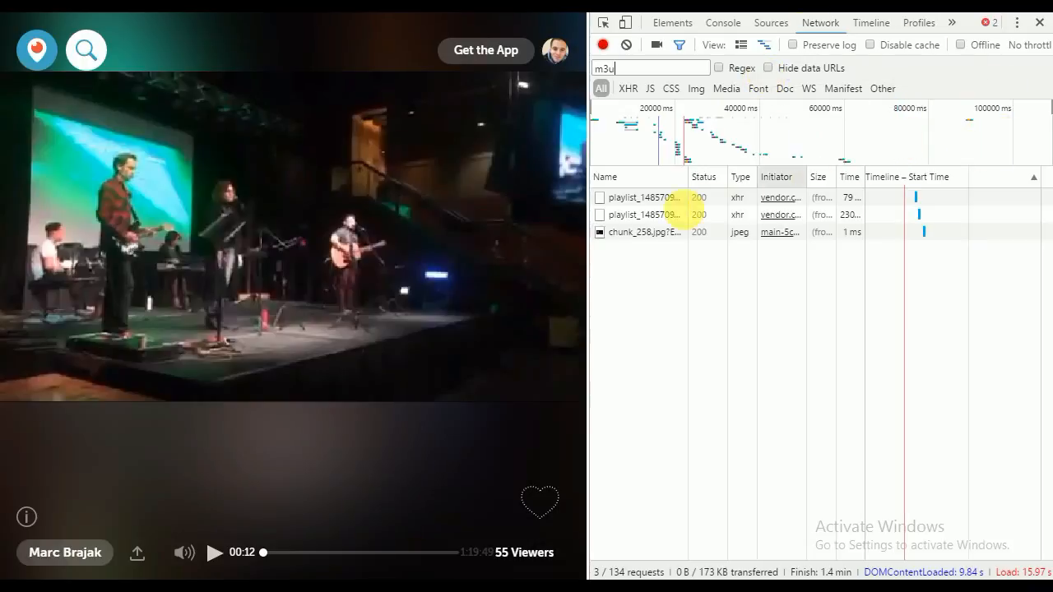
Open the response of the second m3u playlist request and copy its entire content through the end of the list.
left_click(651, 215)
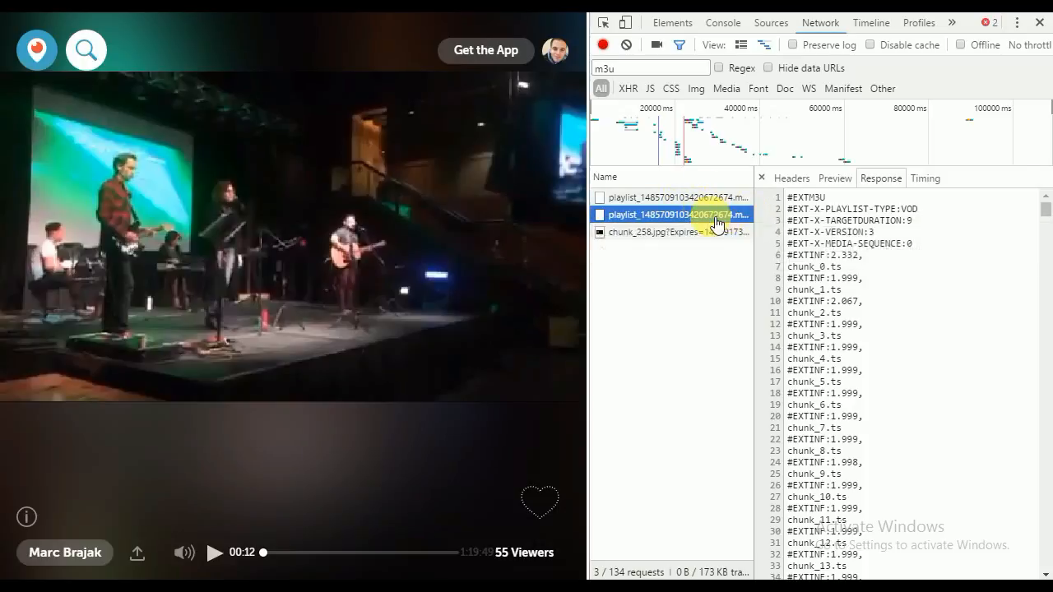
left_click(877, 181)
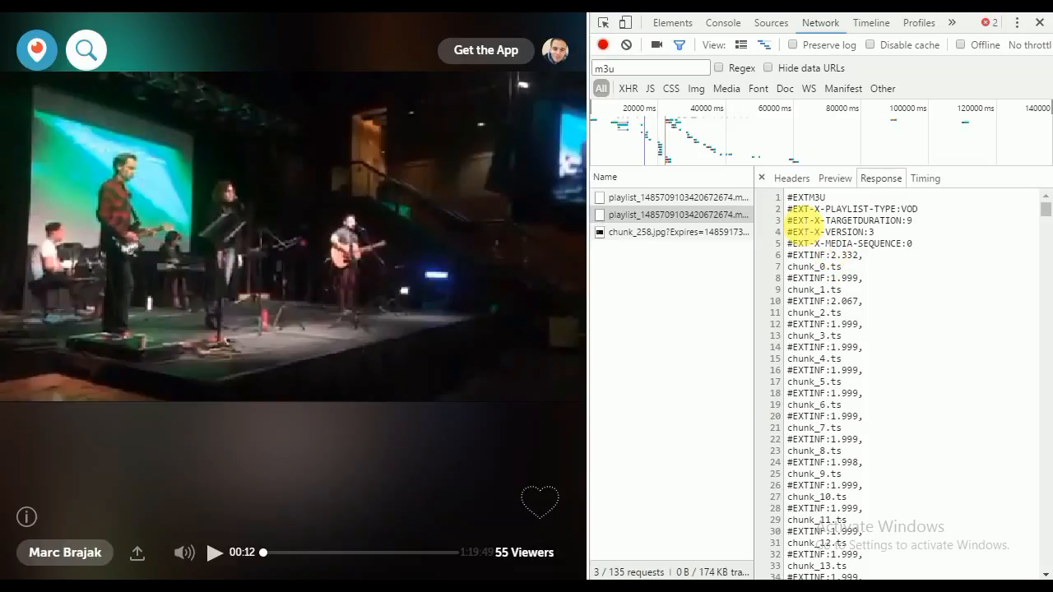
left_click(827, 239)
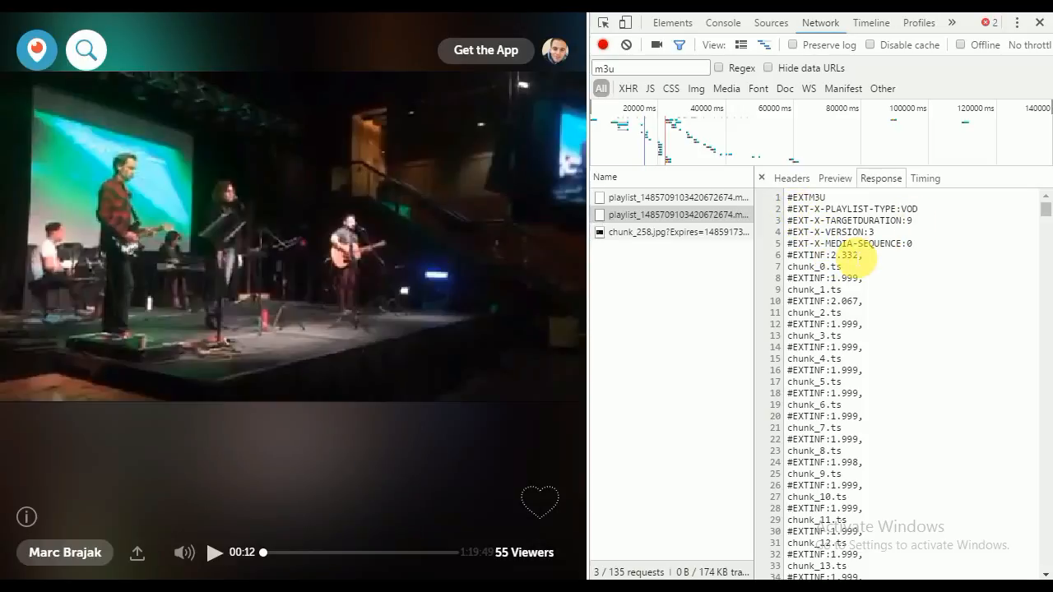
key("ctrl+a")
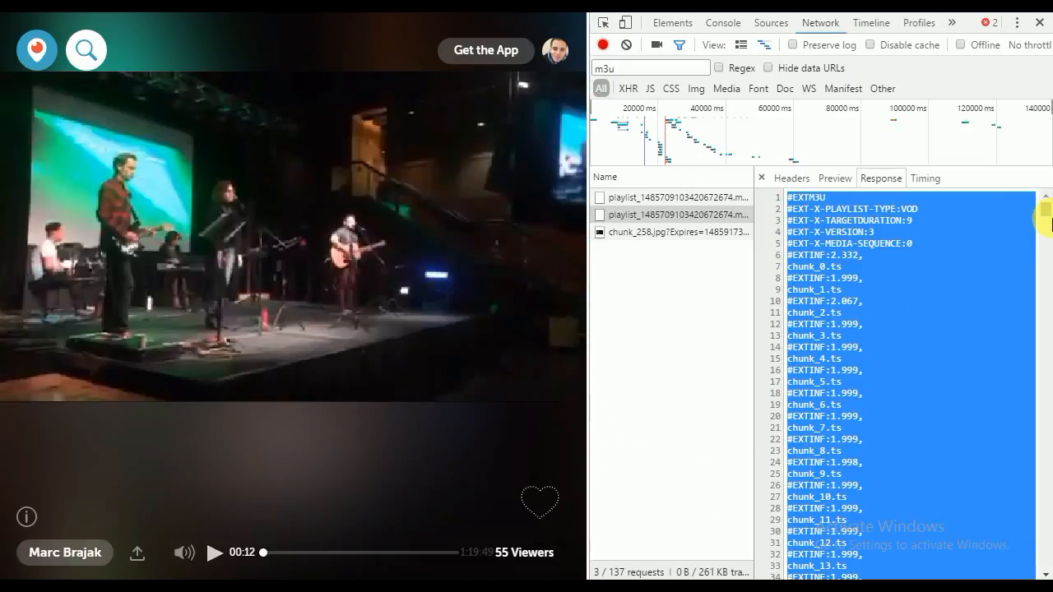
left_click_drag(1049, 215, 1050, 566)
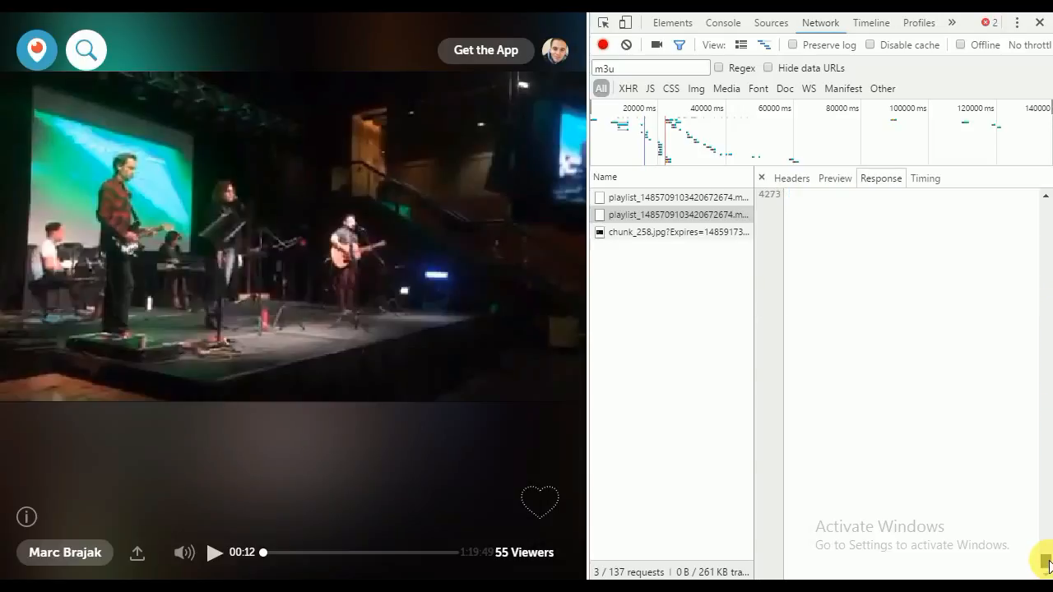
key("ctrl+a")
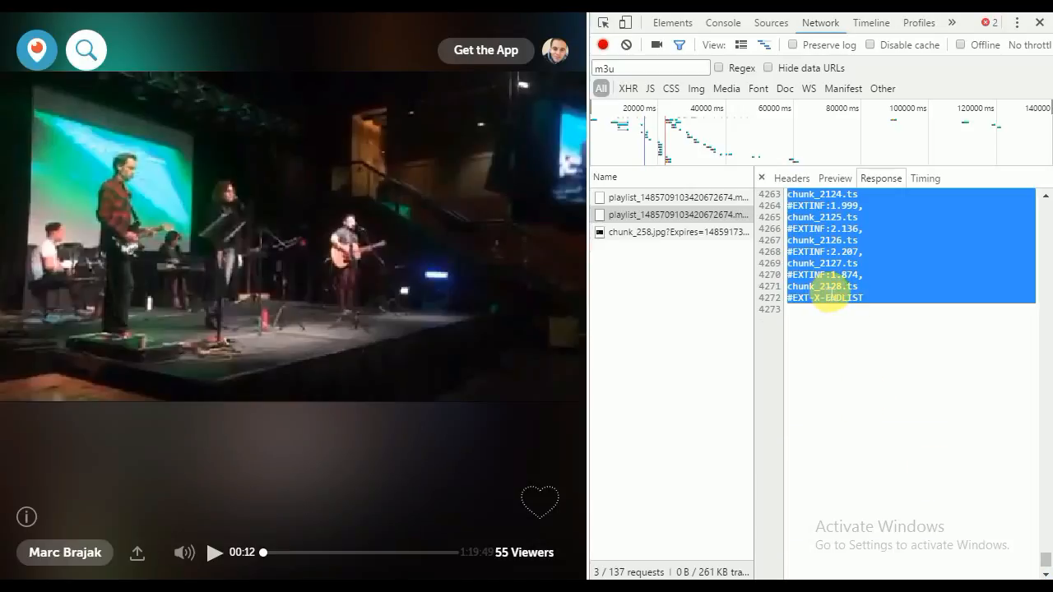
Switch to Excel, paste the copied playlist into Sheet2 starting at A1 and fit column A to its contents.
key("alt+Tab")
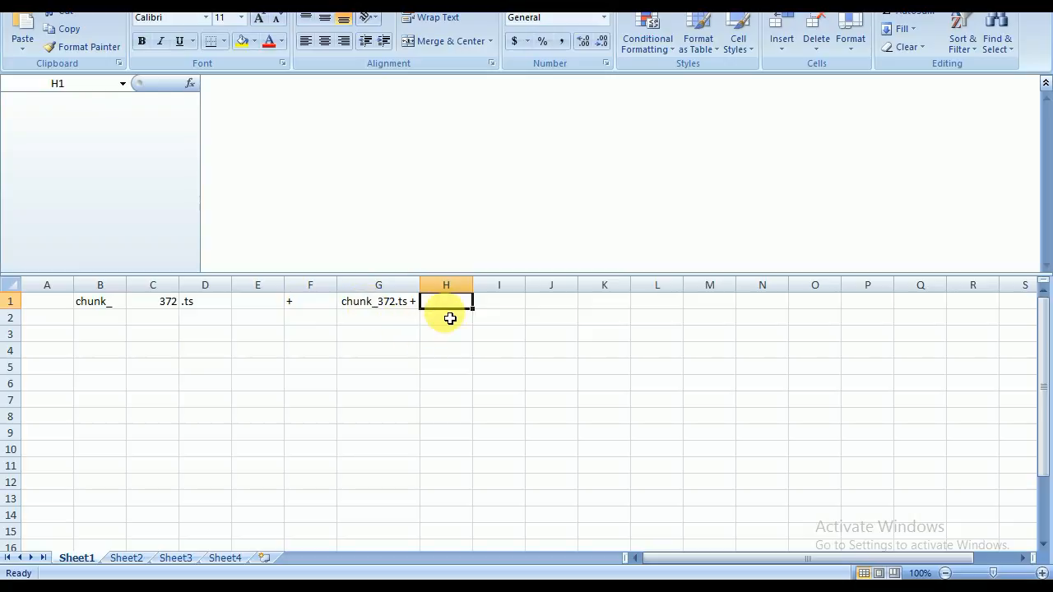
left_click(124, 559)
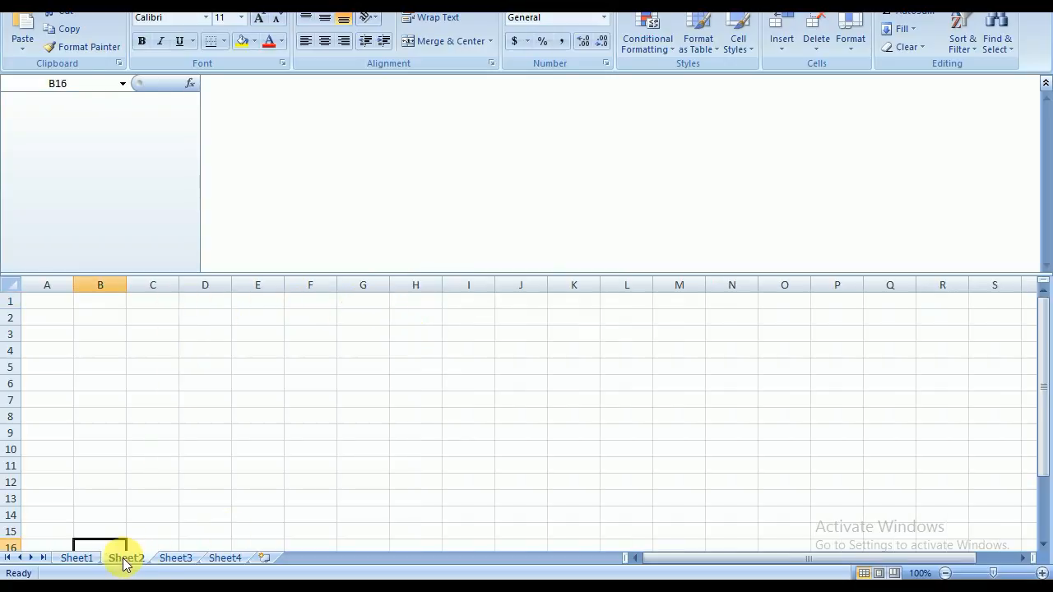
left_click(44, 306)
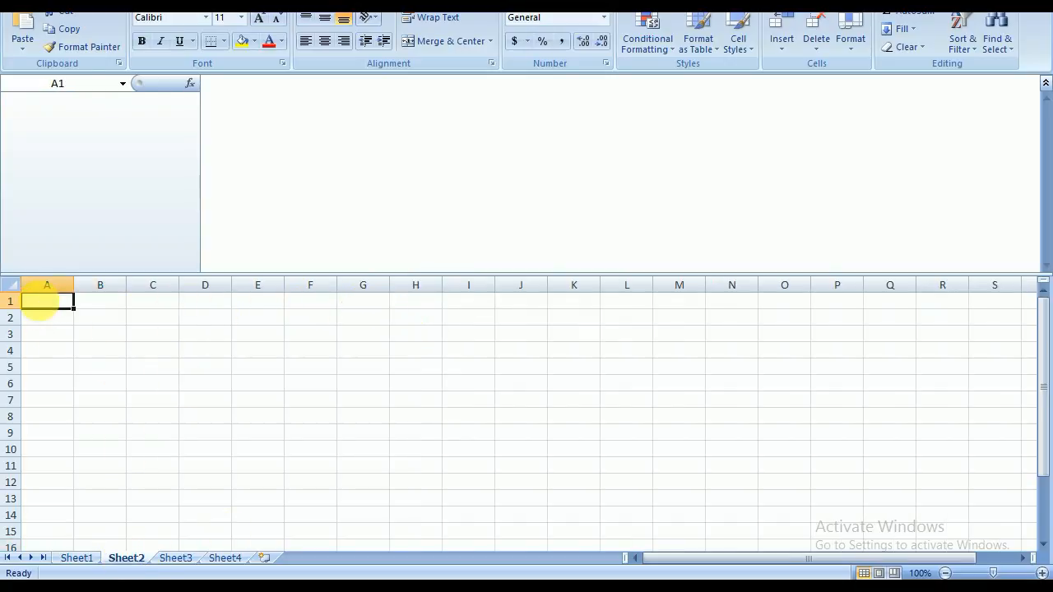
key("ctrl+v")
double_click(74, 285)
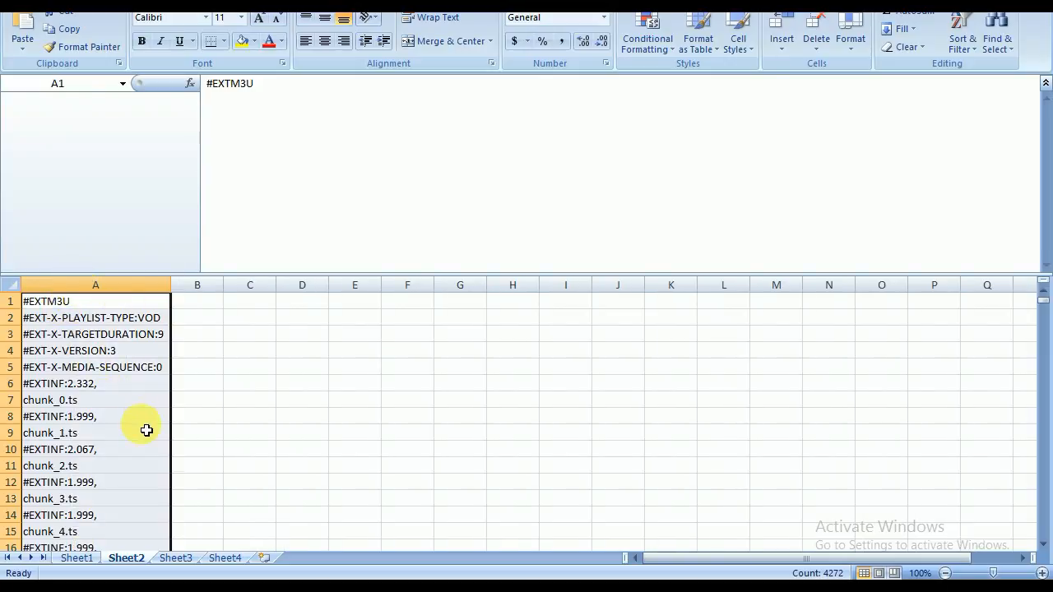
Examine the pasted playlist in Sheet2 for its first and last chunk file names.
left_click(74, 558)
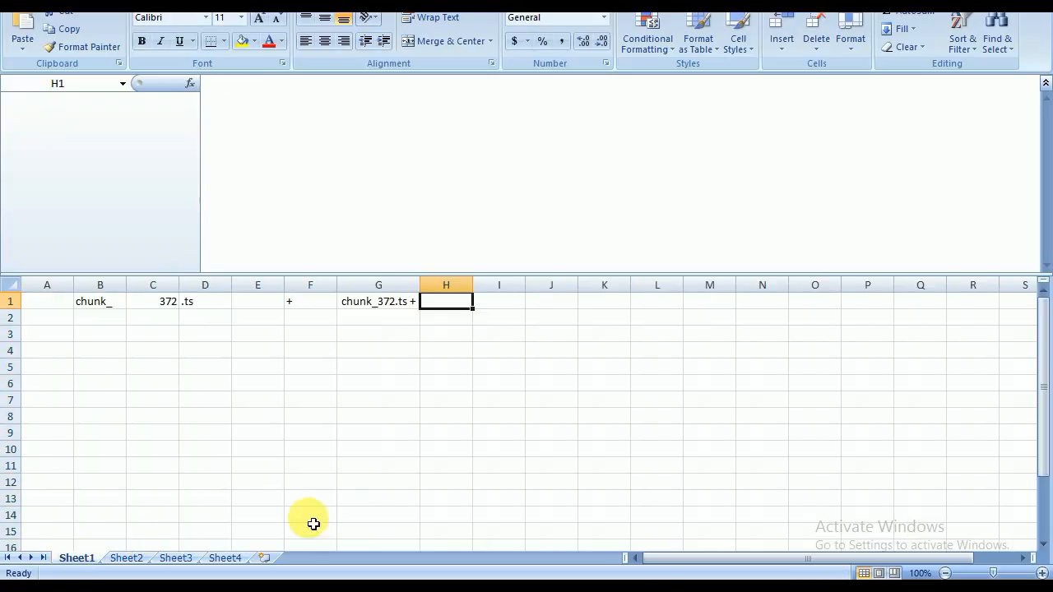
left_click(511, 589)
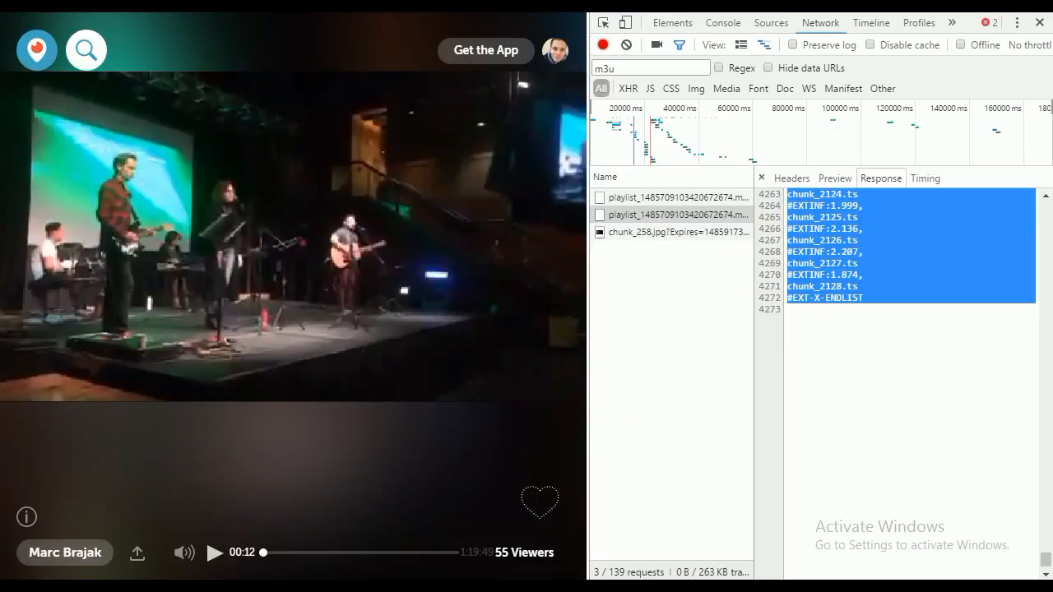
key("alt+Tab")
left_click(128, 558)
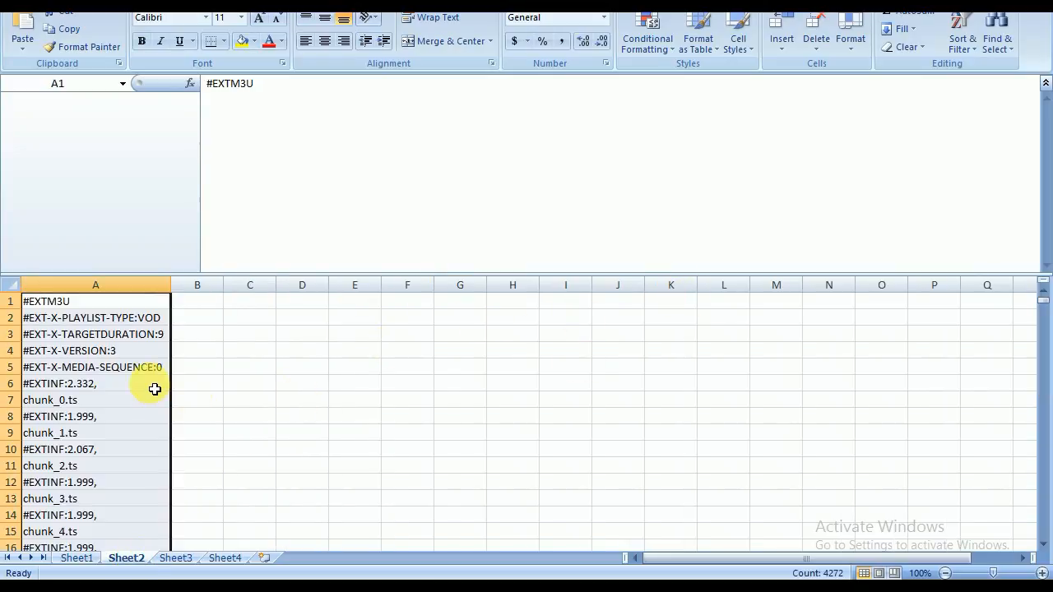
left_click(91, 404)
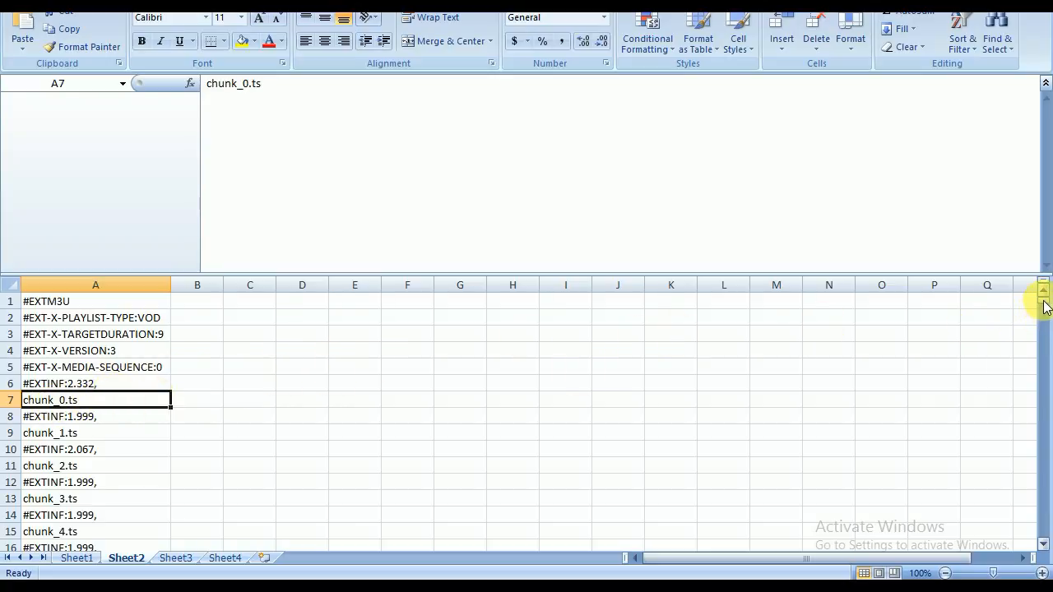
left_click_drag(1045, 307, 1047, 543)
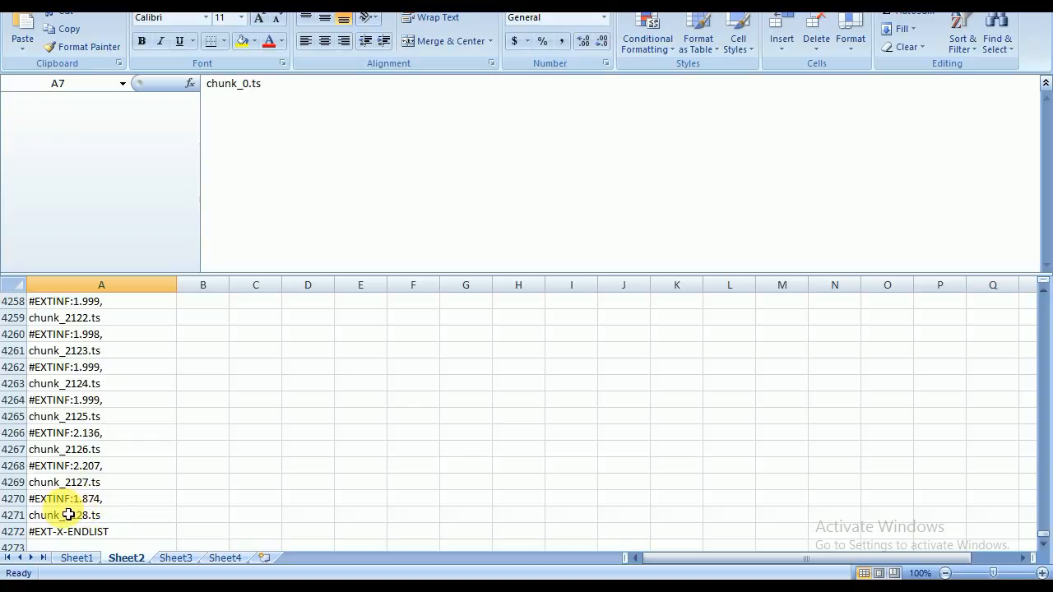
Set the starting chunk number in cell C1 of Sheet1 to 0.
left_click(168, 560)
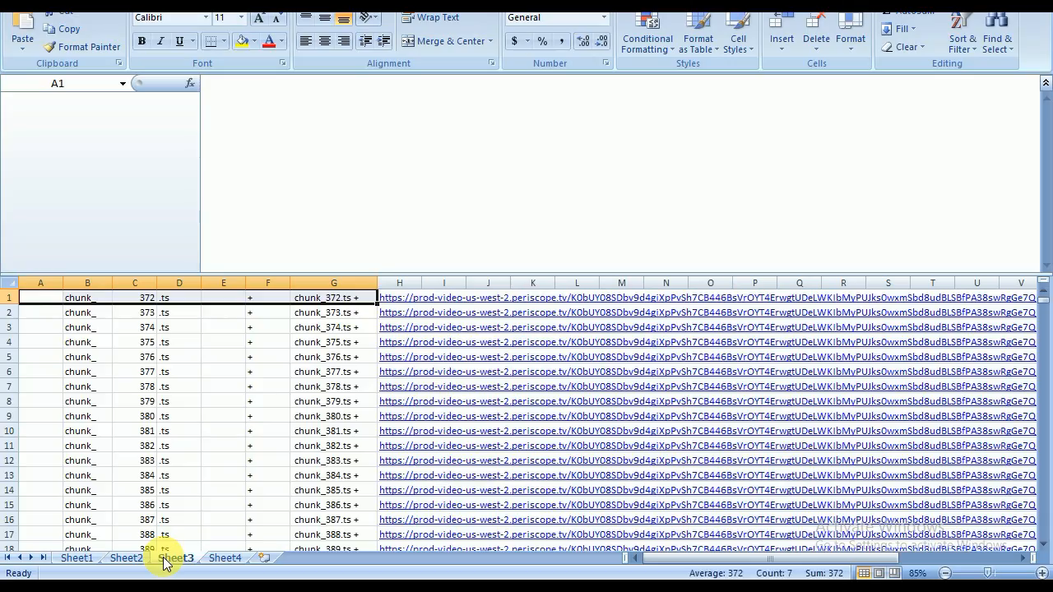
left_click(123, 559)
left_click(80, 558)
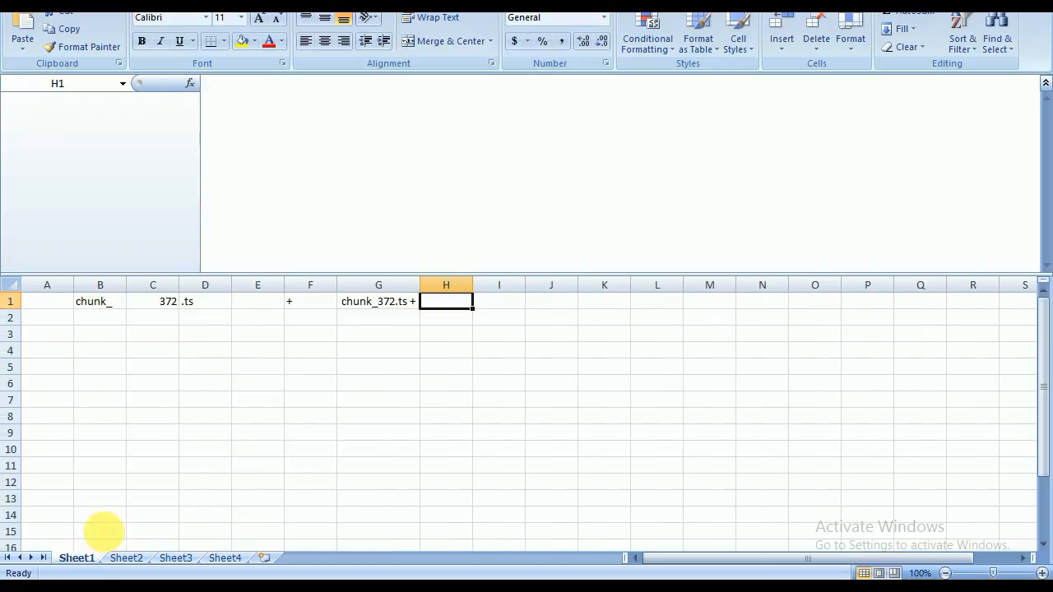
left_click(70, 312)
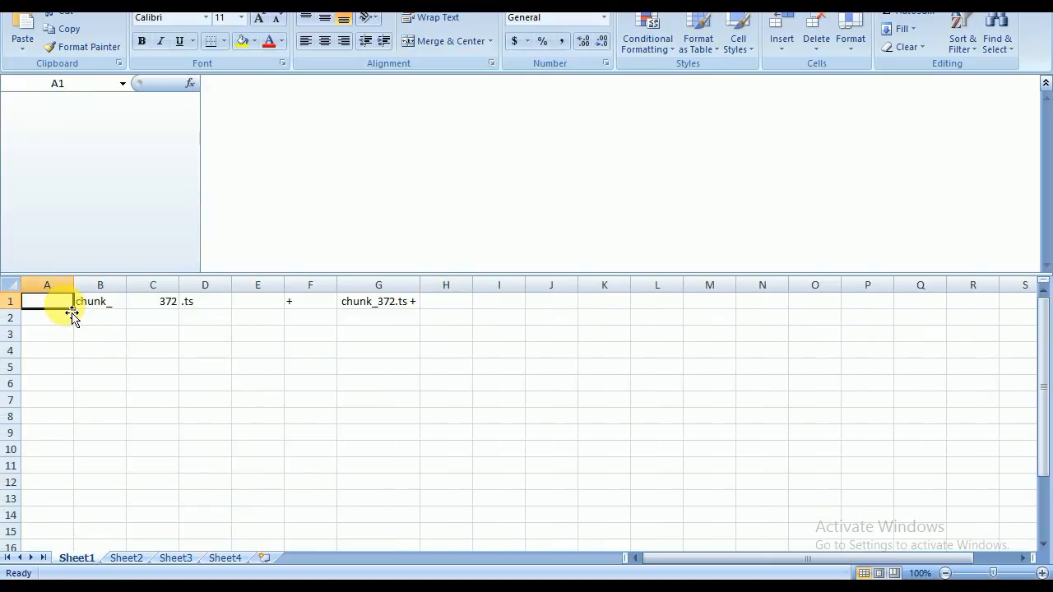
left_click(152, 306)
type("0")
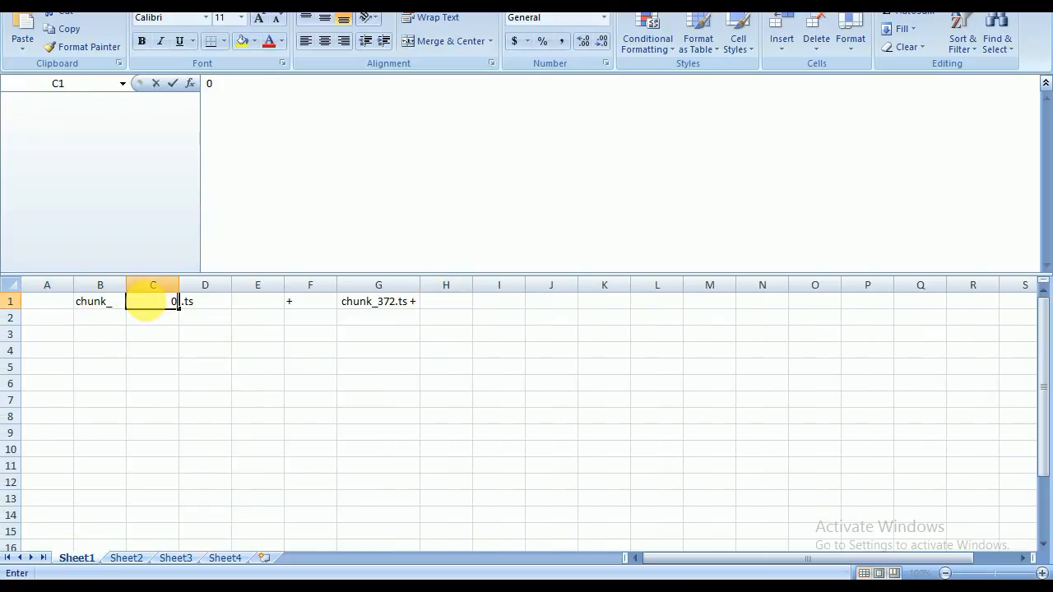
key("Return")
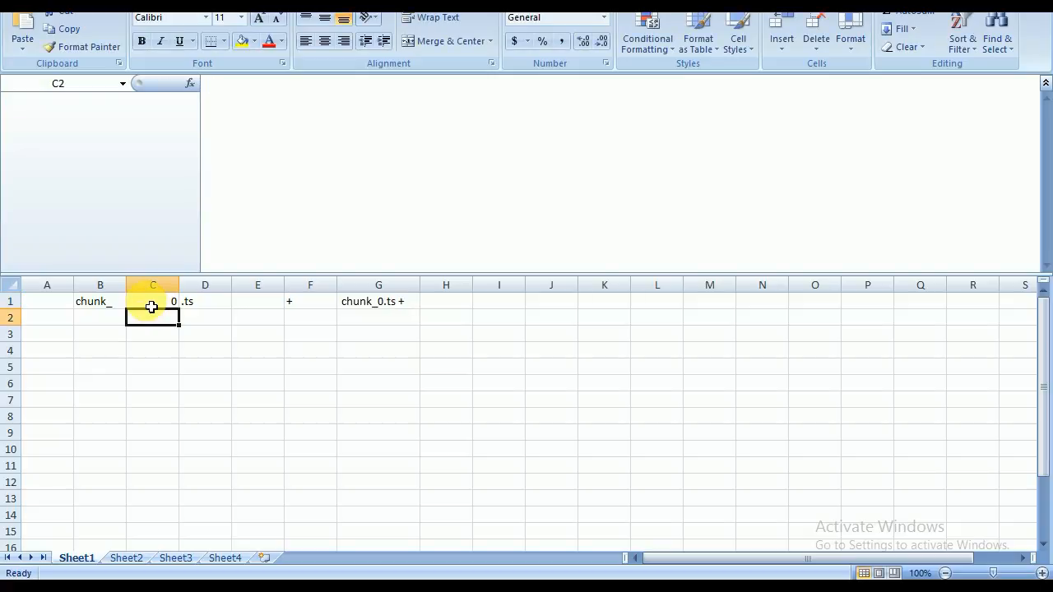
Inspect the contents of cells A1, B1 and C1 in Sheet1 that make up the chunk file name.
key("Up")
key("Left")
key("Left")
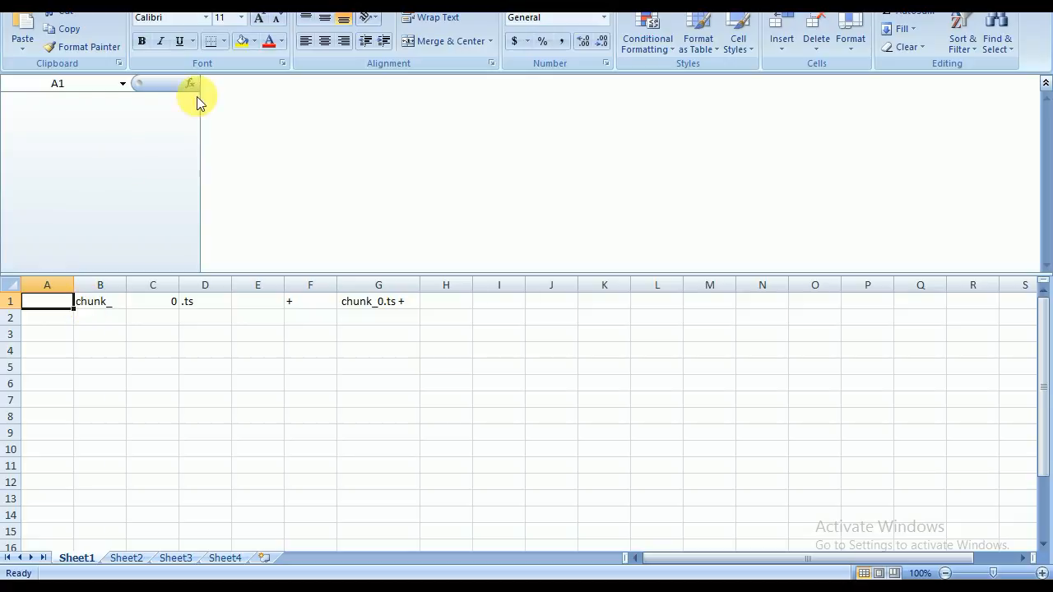
left_click(252, 112)
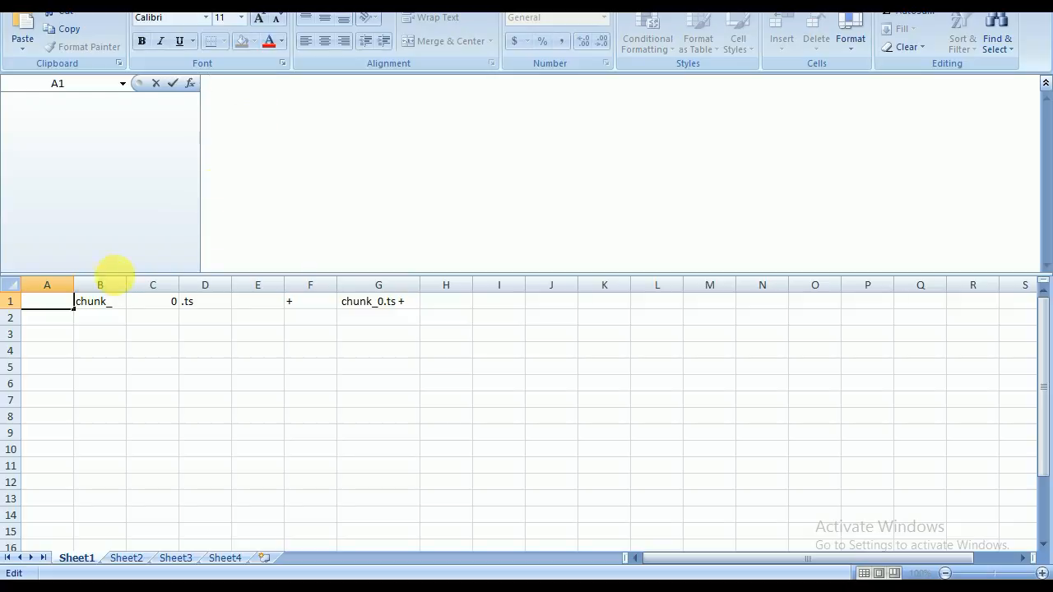
key("Return")
key("Up")
key("Right")
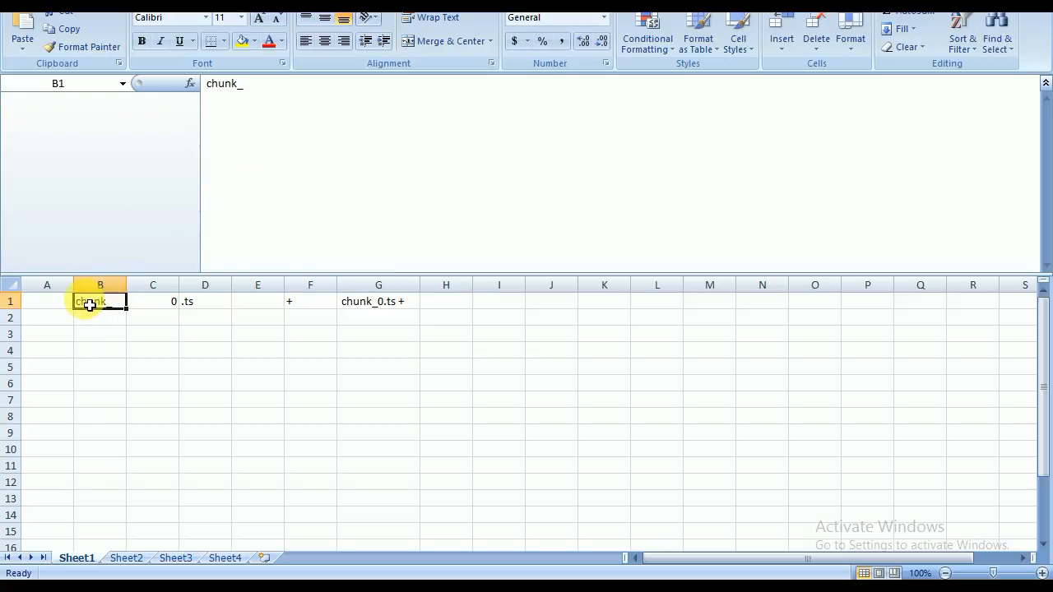
left_click(175, 301)
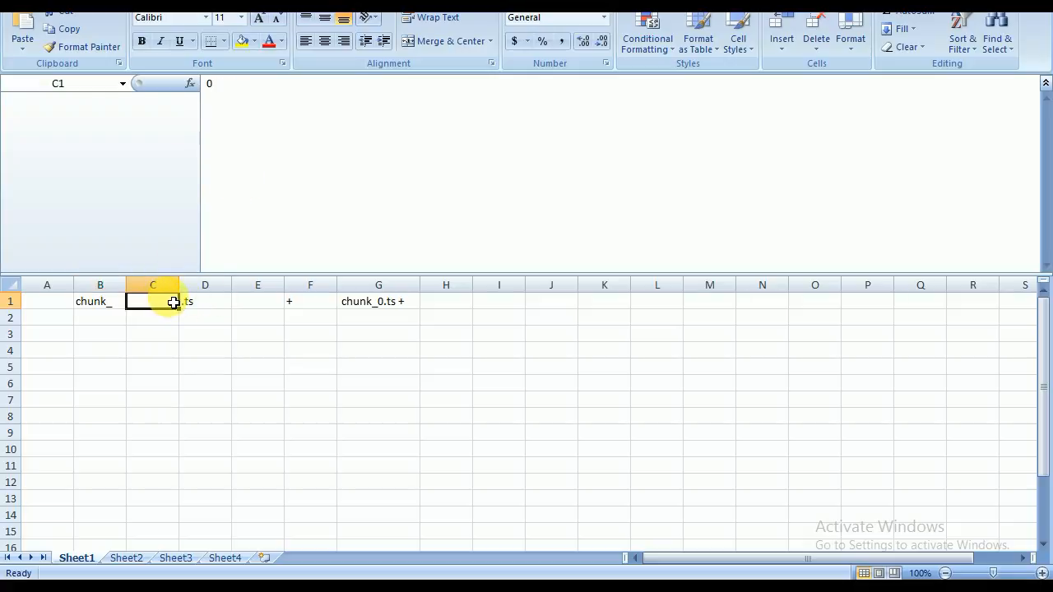
left_click(270, 119)
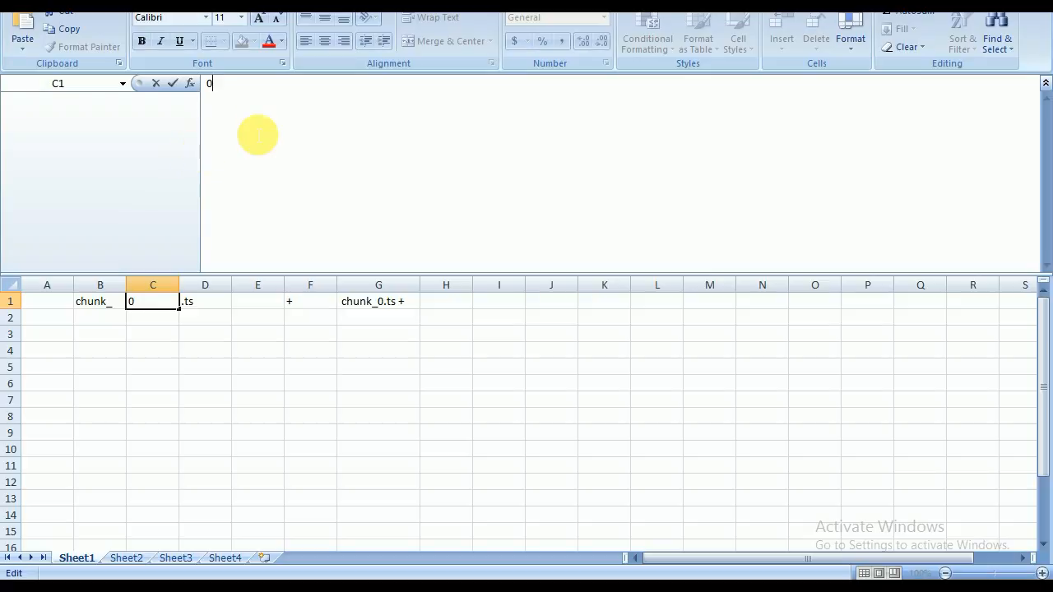
key("Return")
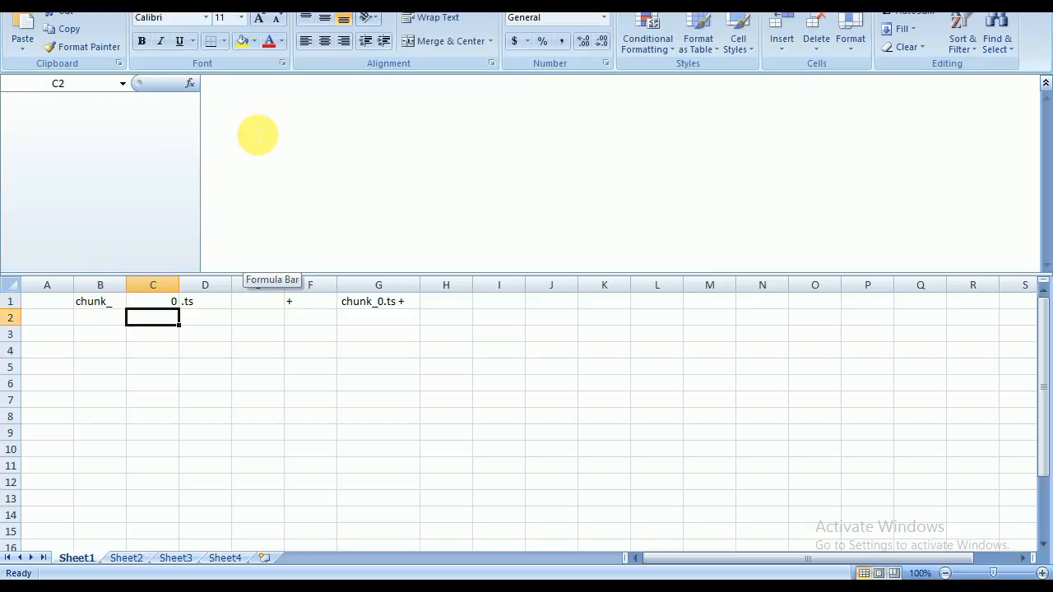
key("Up")
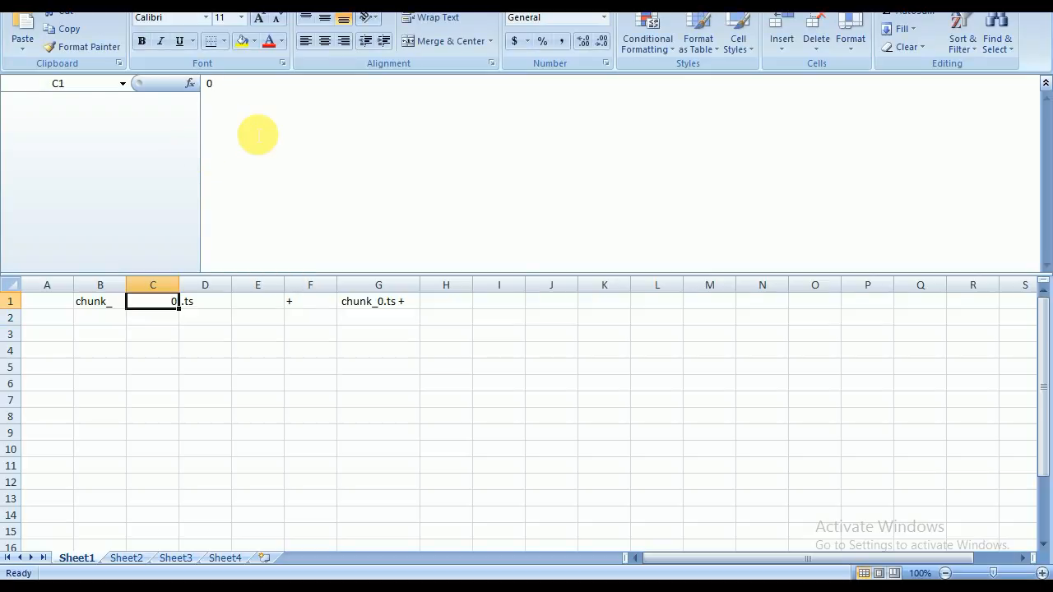
Inspect the contents of cells D1, E1 and F1 and the joining formula in G1 of Sheet1.
left_click(205, 302)
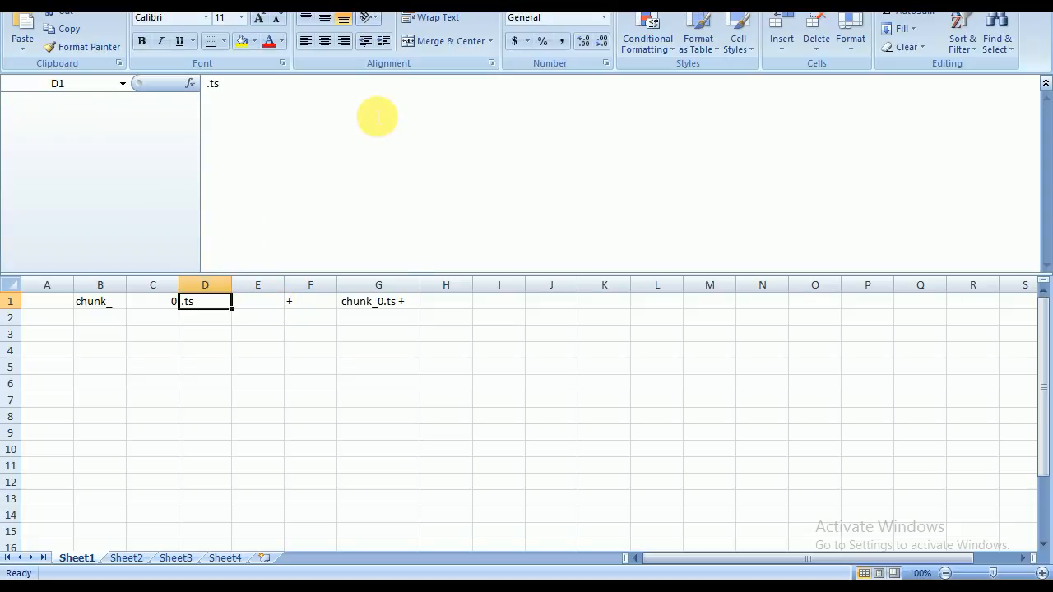
left_click(272, 306)
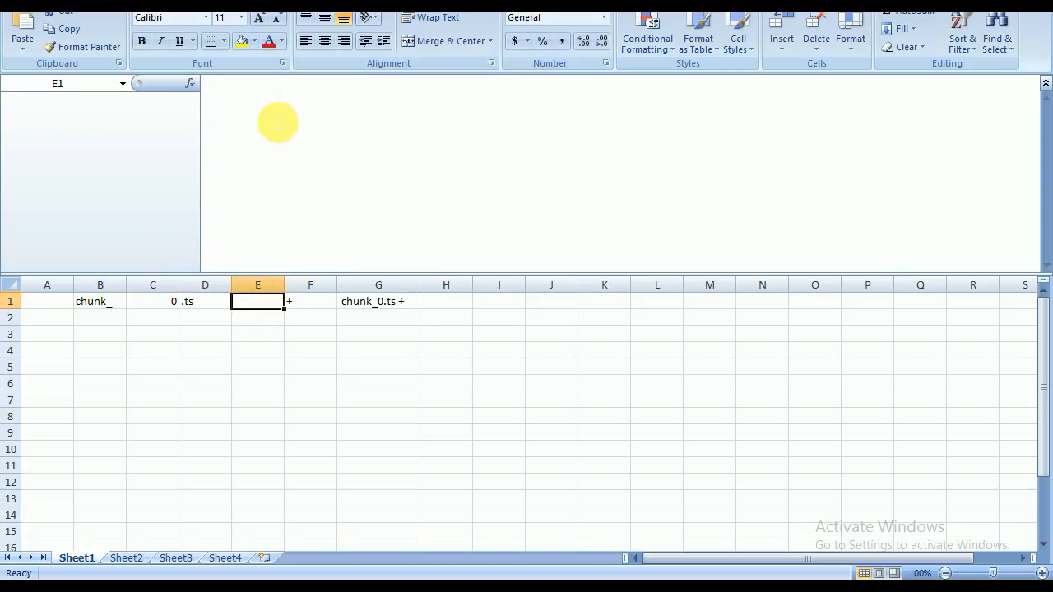
left_click(277, 123)
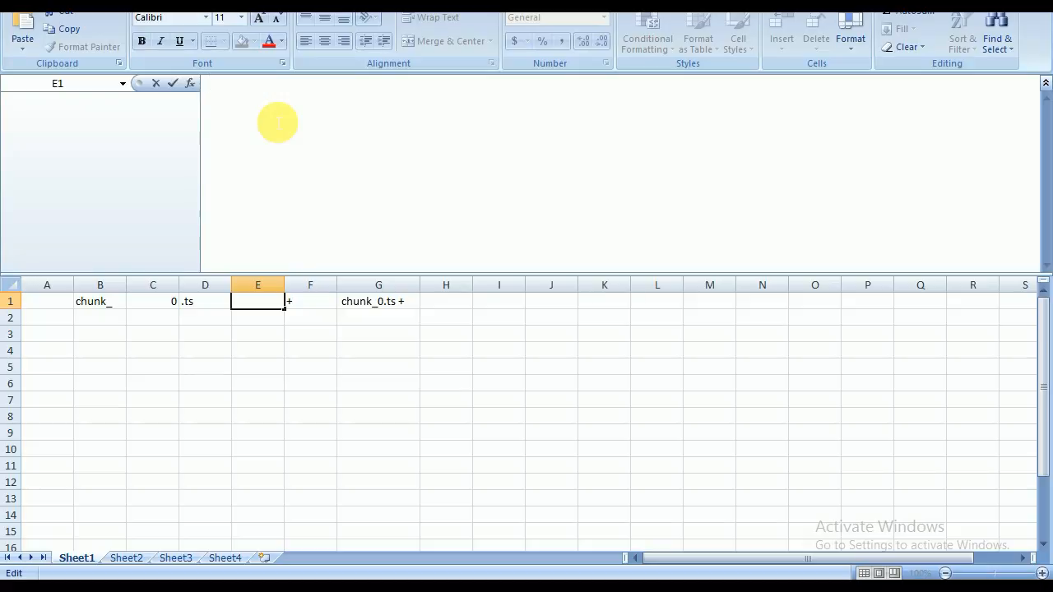
left_click(324, 303)
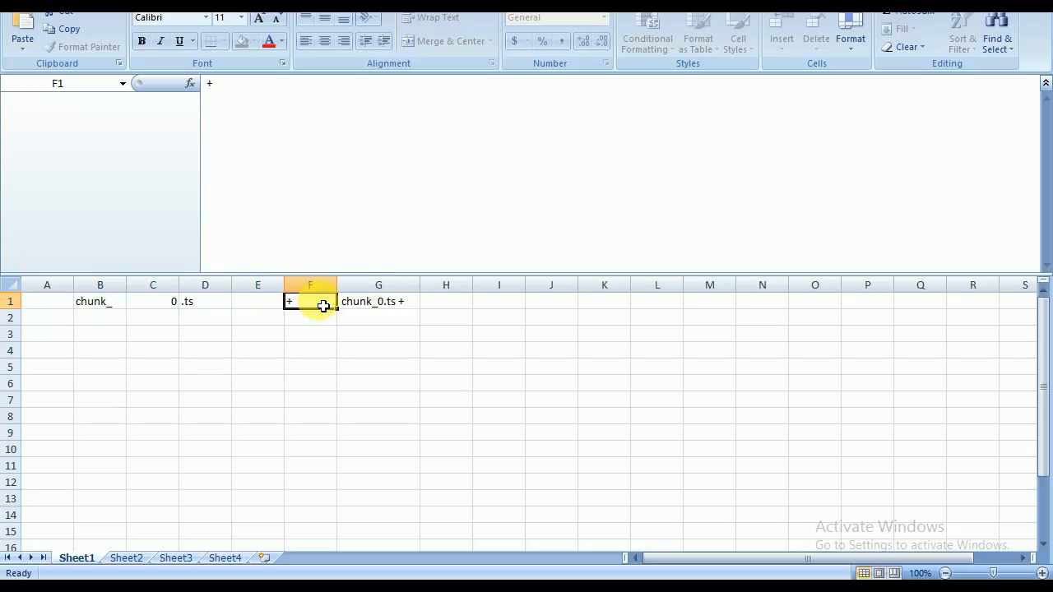
left_click(248, 103)
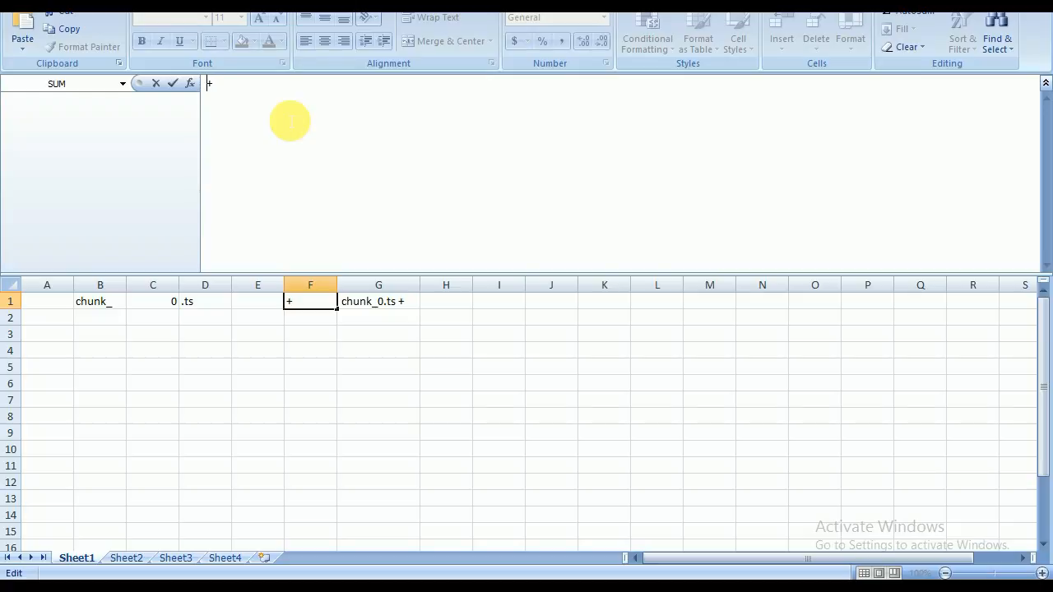
left_click(374, 306)
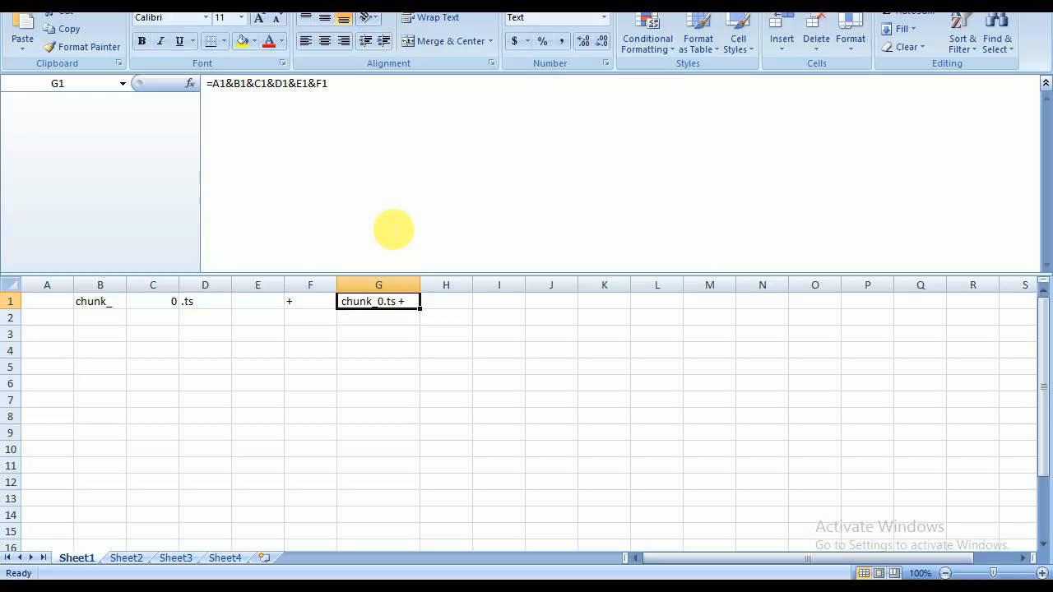
key("F1")
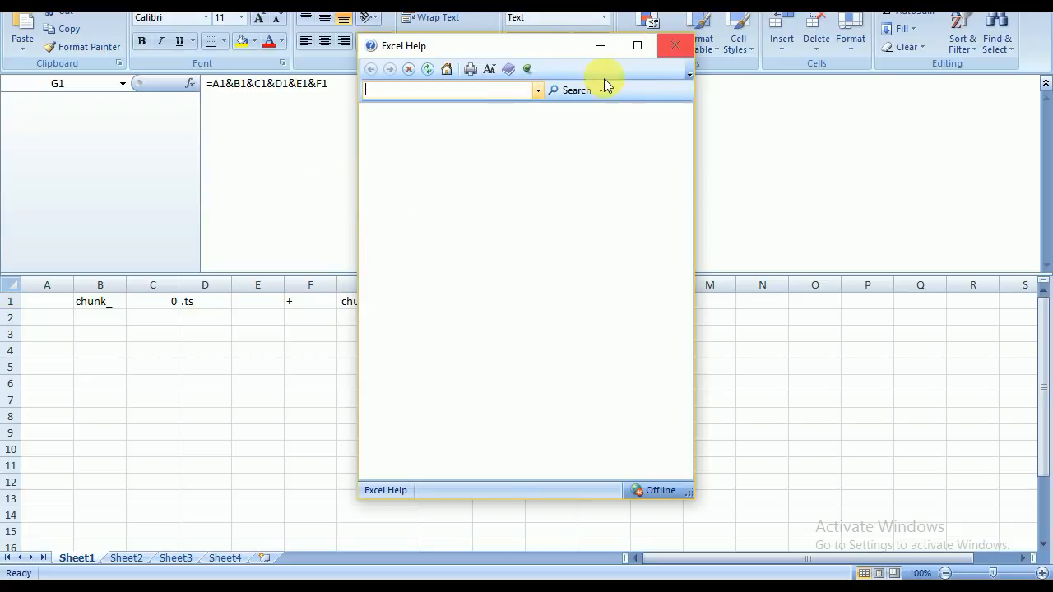
left_click(678, 46)
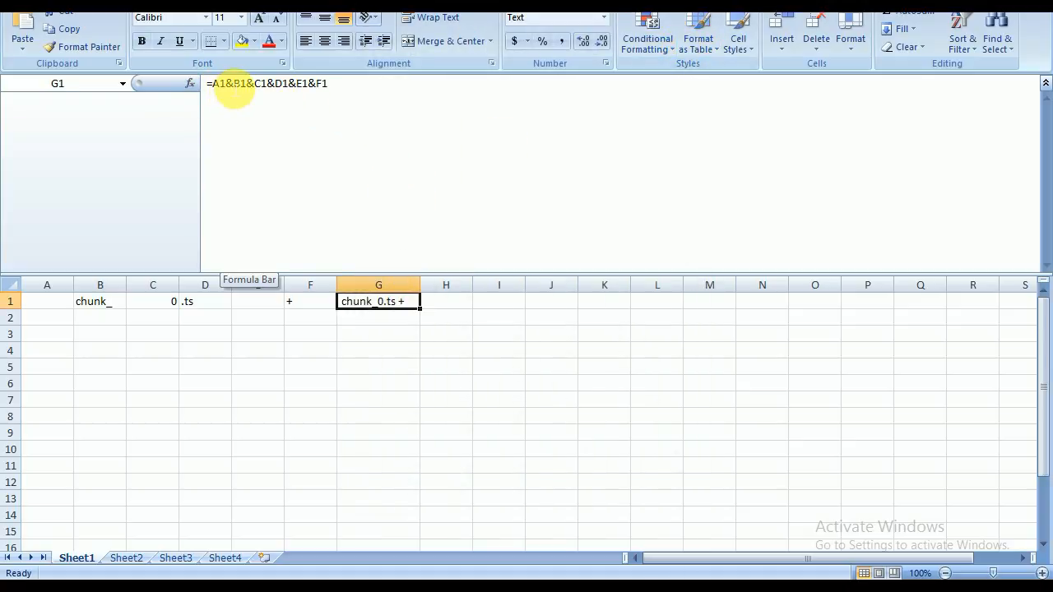
left_click(226, 86)
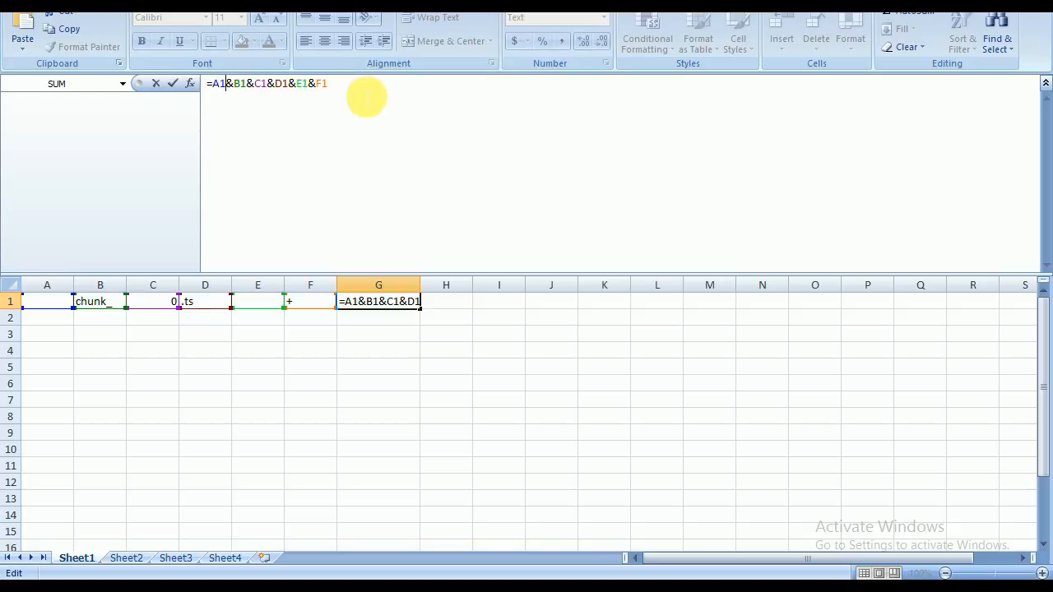
key("Return")
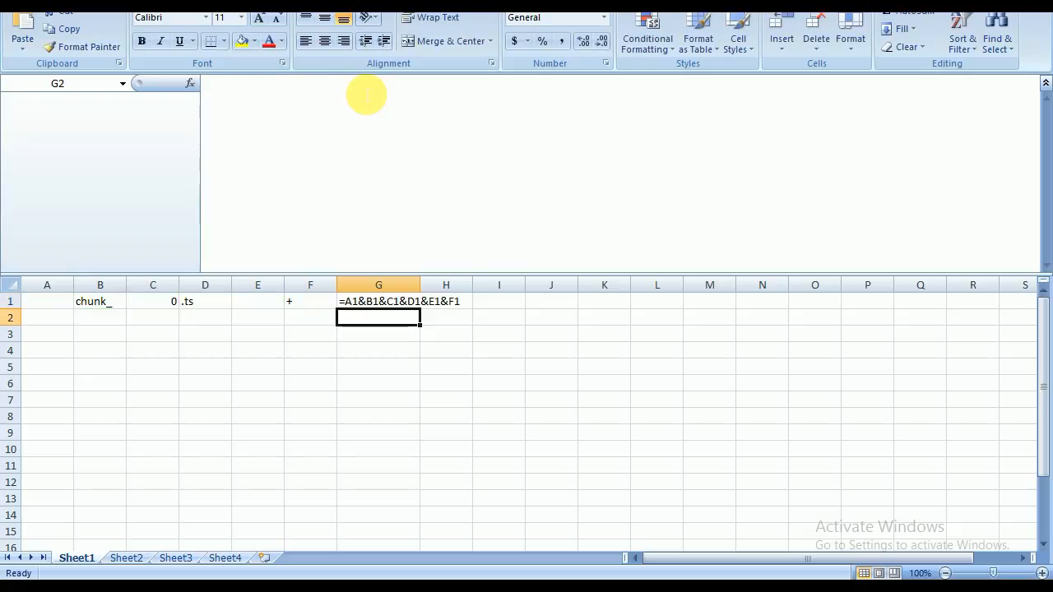
key("Up")
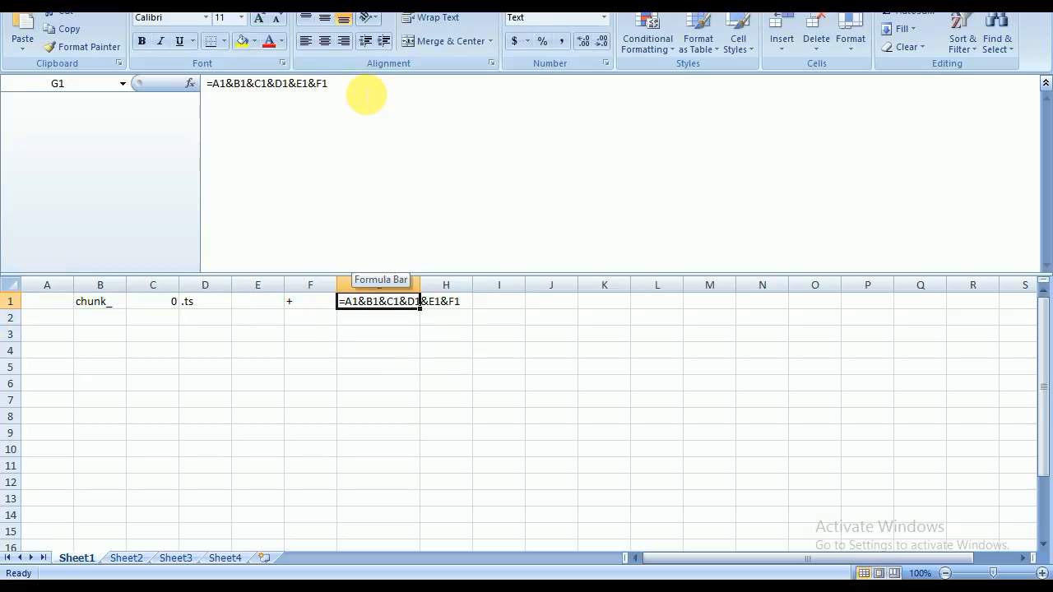
key("ctrl+z")
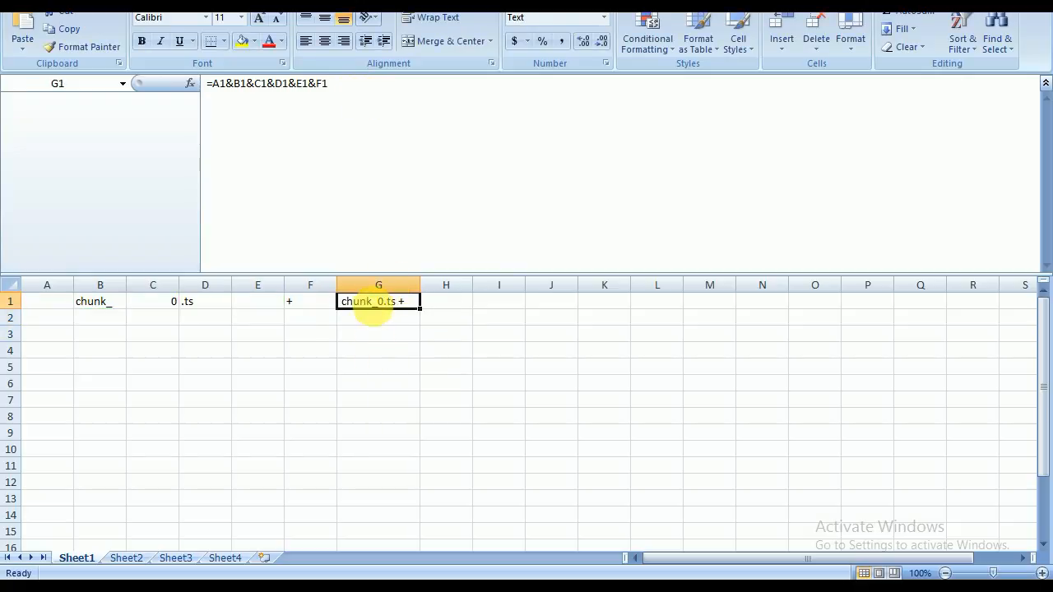
key("Down")
key("Up")
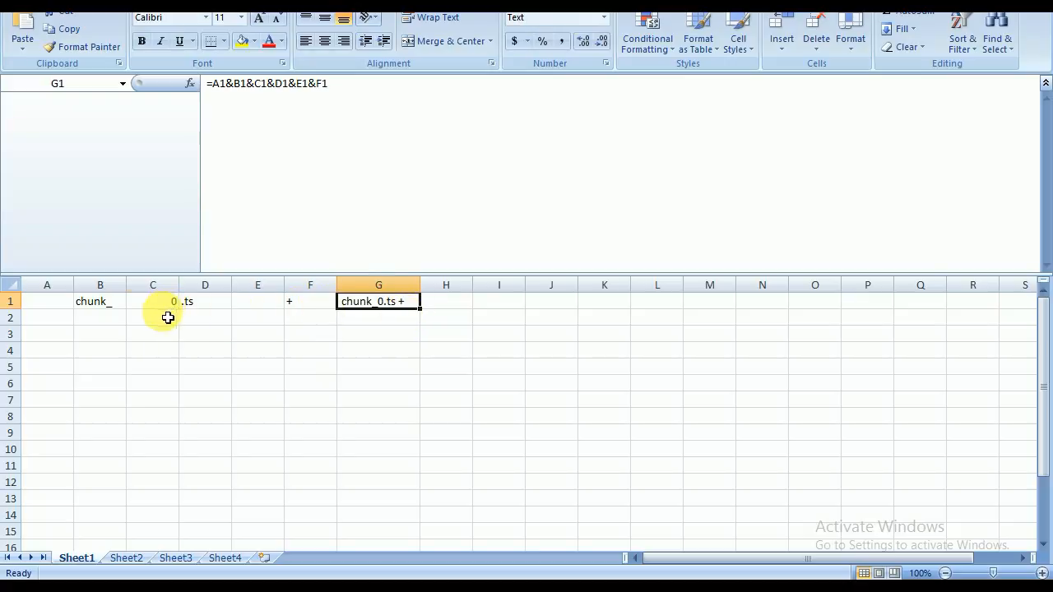
Enter the chunk numbers 1, 2 and 3 in cells C2 to C4 of Sheet1.
left_click(168, 318)
type("1")
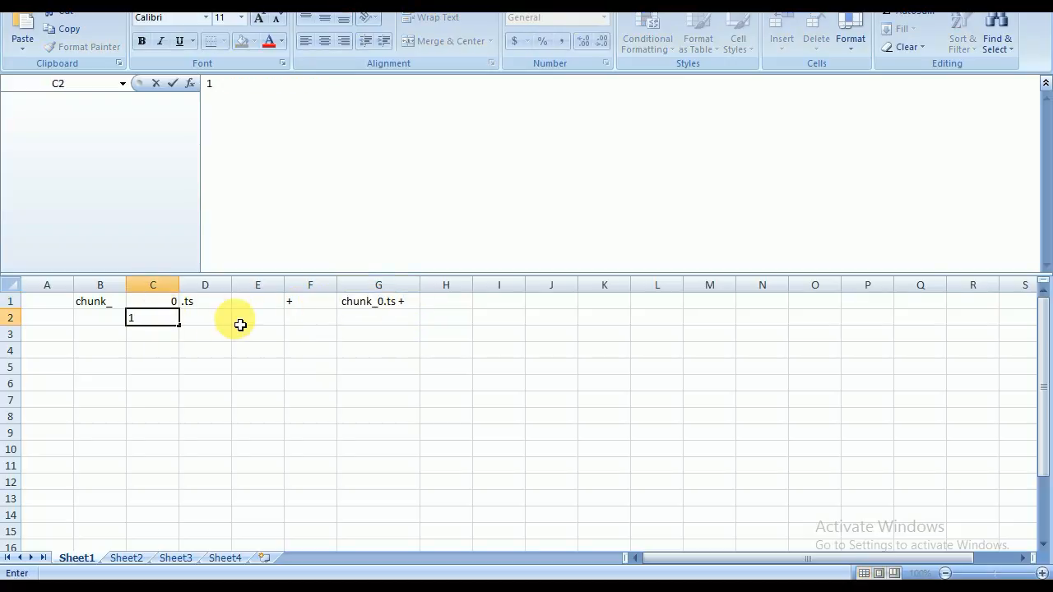
key("Return")
type("2")
key("Return")
type("3")
key("Return")
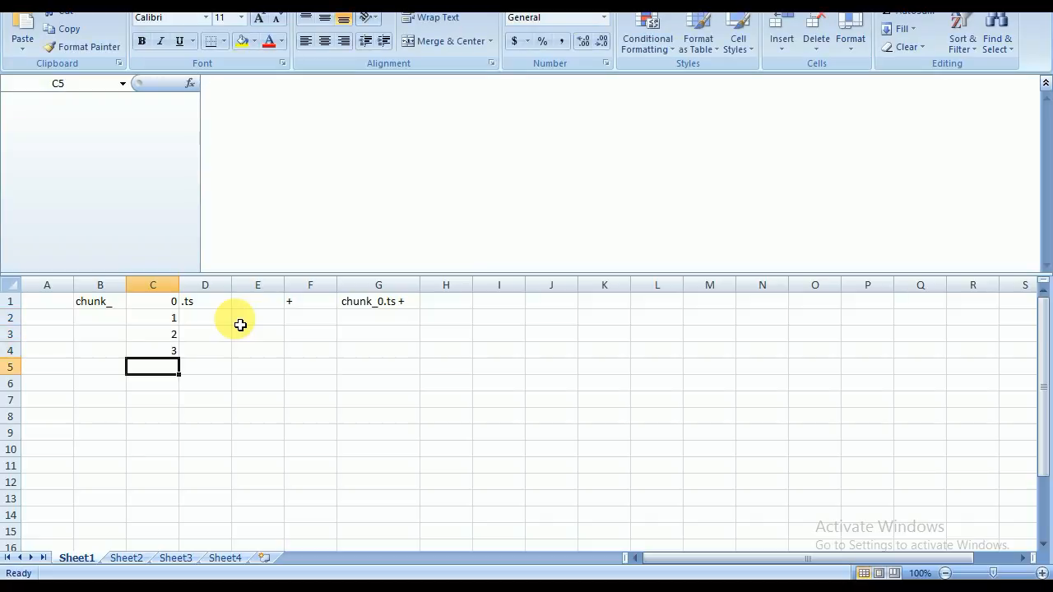
Try to extend the chunk numbering by filling cell C4 alone down to C8, and undo the fill.
key("Up")
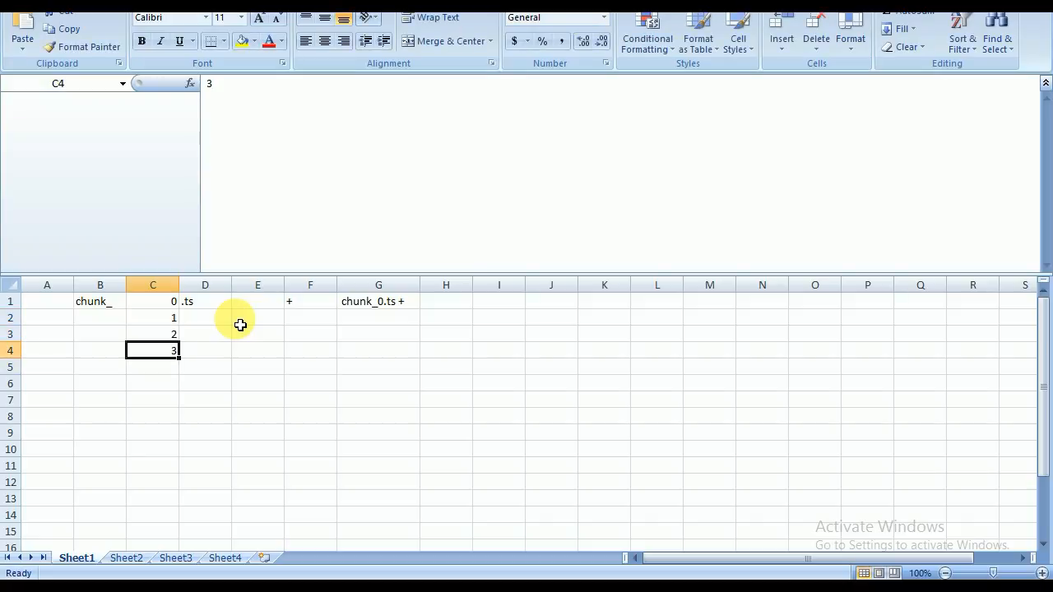
left_click(173, 304)
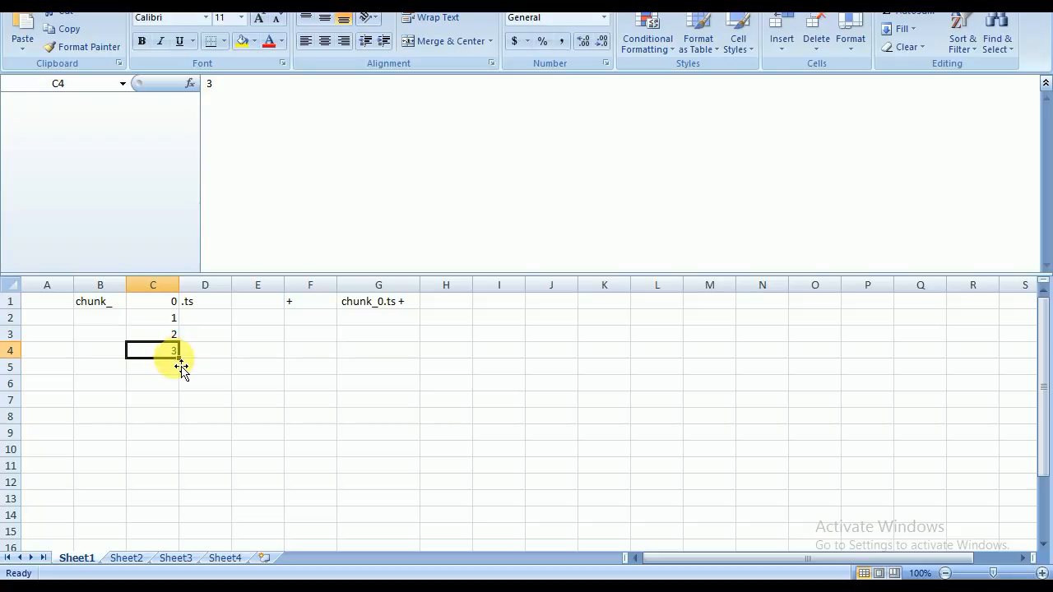
left_click_drag(180, 358, 182, 422)
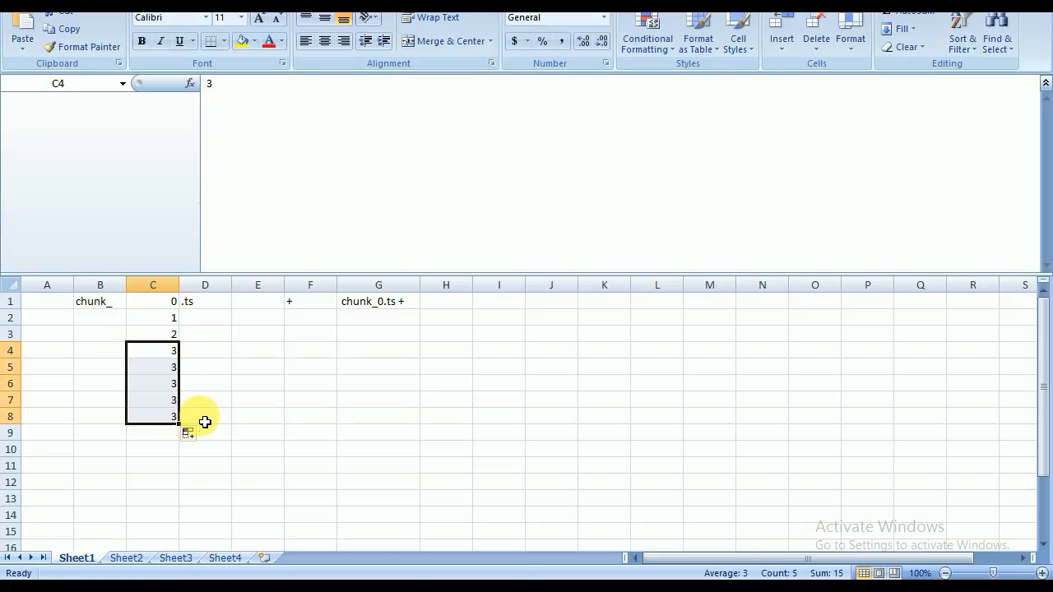
key("ctrl+z")
Extend the chunk number series in column C down to C10 and fill the block A1:G10 down to row 15.
left_click_drag(156, 301, 185, 457)
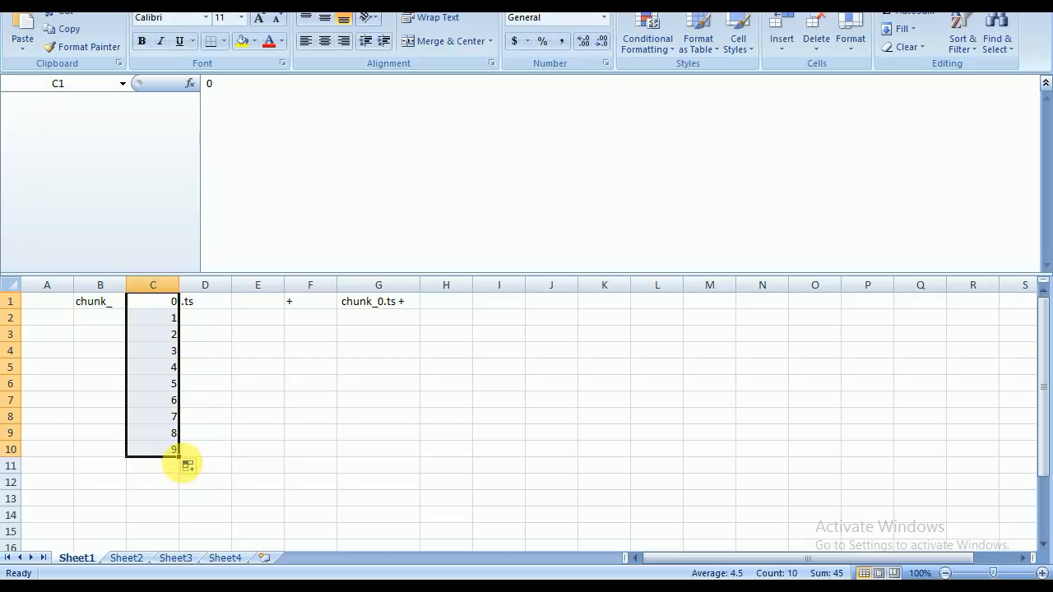
left_click(126, 558)
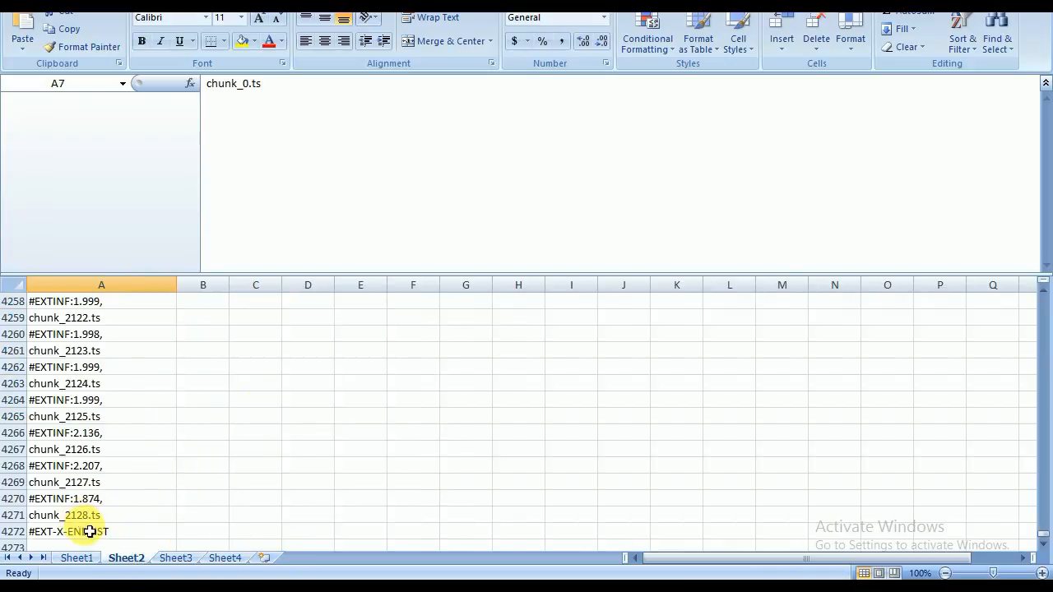
left_click(77, 559)
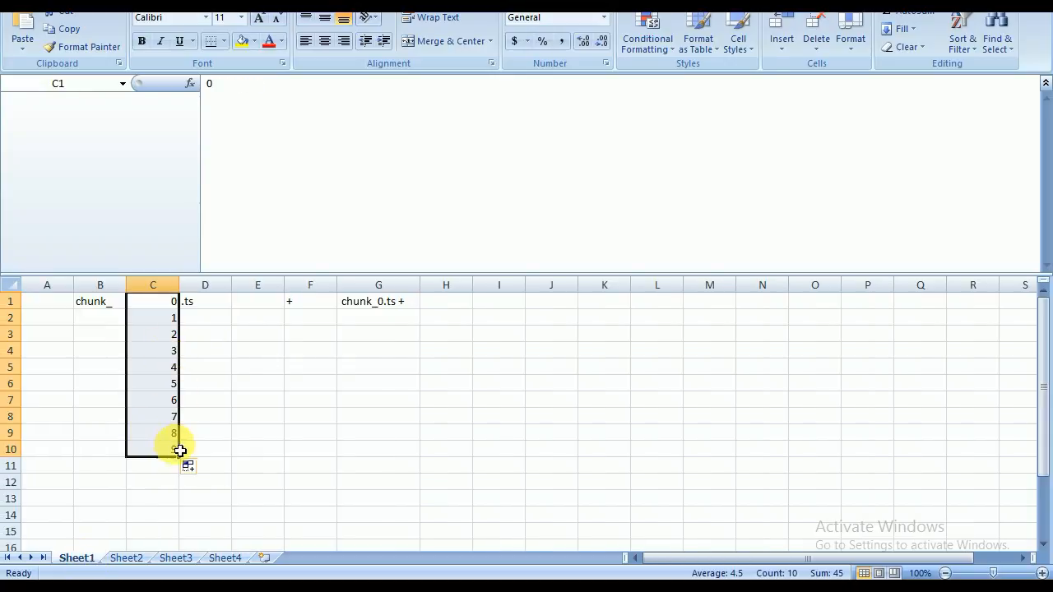
left_click_drag(54, 305, 420, 530)
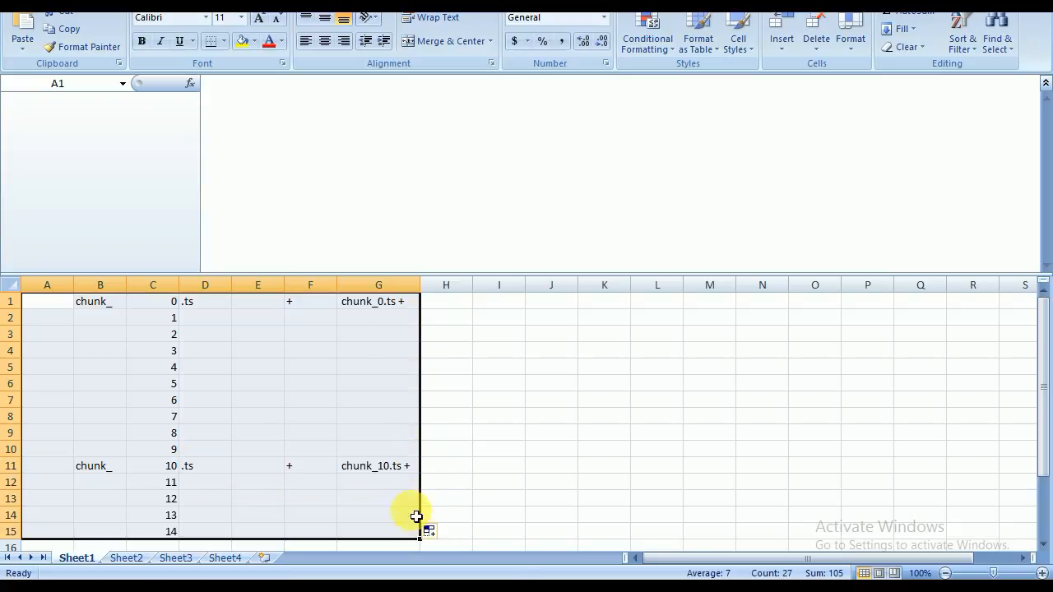
Try to fill the joining formula in G1 down to G10, and undo the fill.
left_click(369, 351)
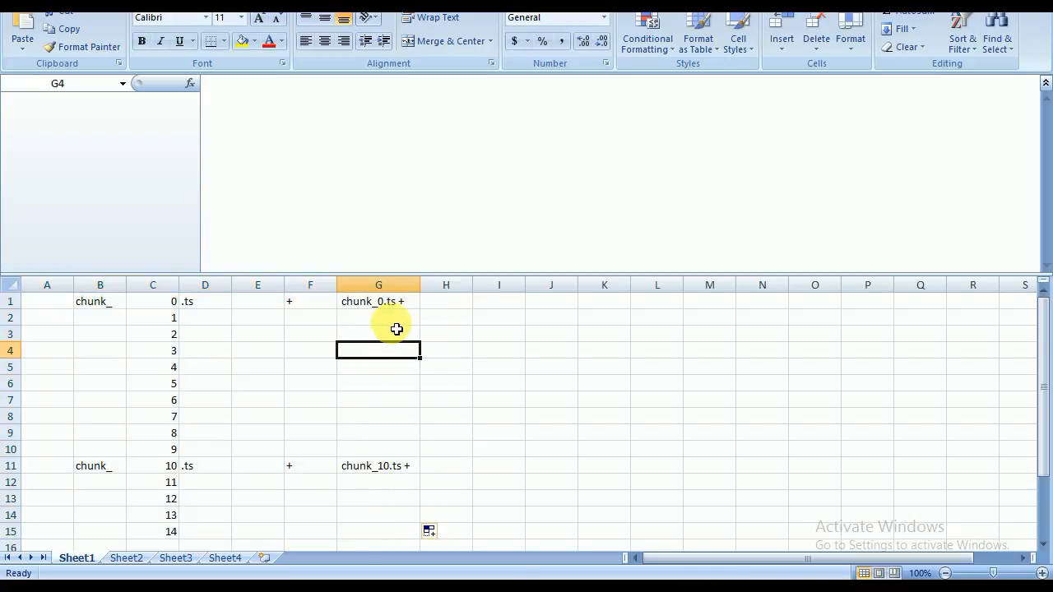
left_click(406, 304)
left_click_drag(424, 314, 425, 449)
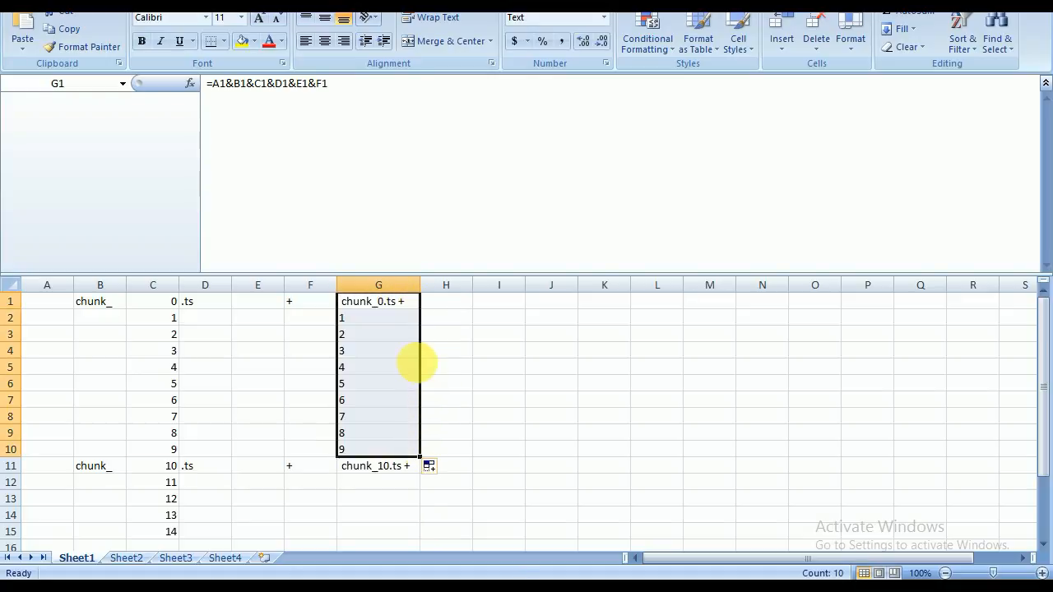
key("ctrl+z")
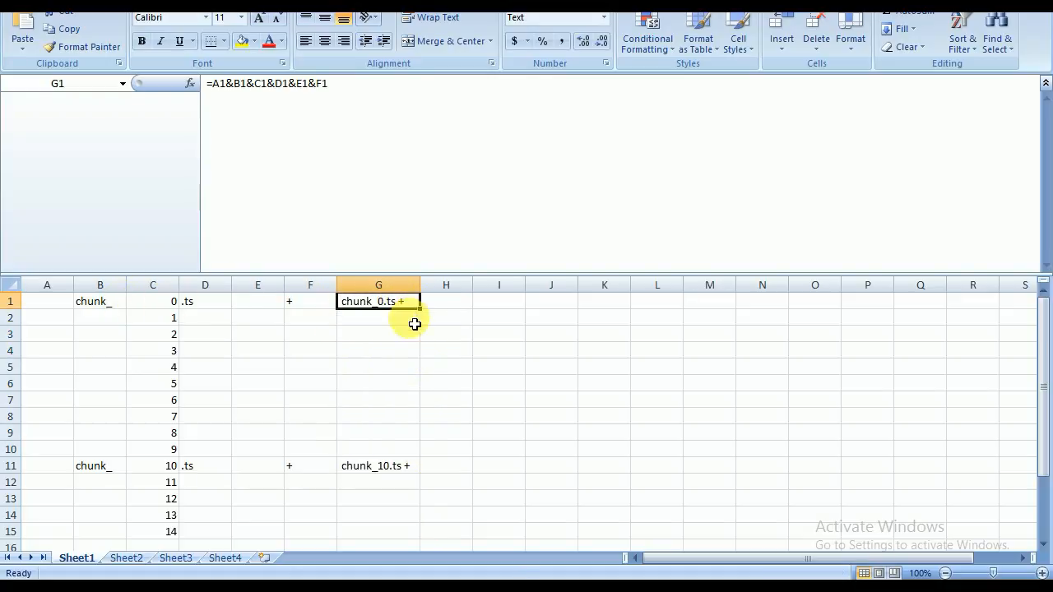
Fill the empty A1 cell and the chunk_ prefix in column B down to row 15.
left_click(51, 305)
left_click(94, 306)
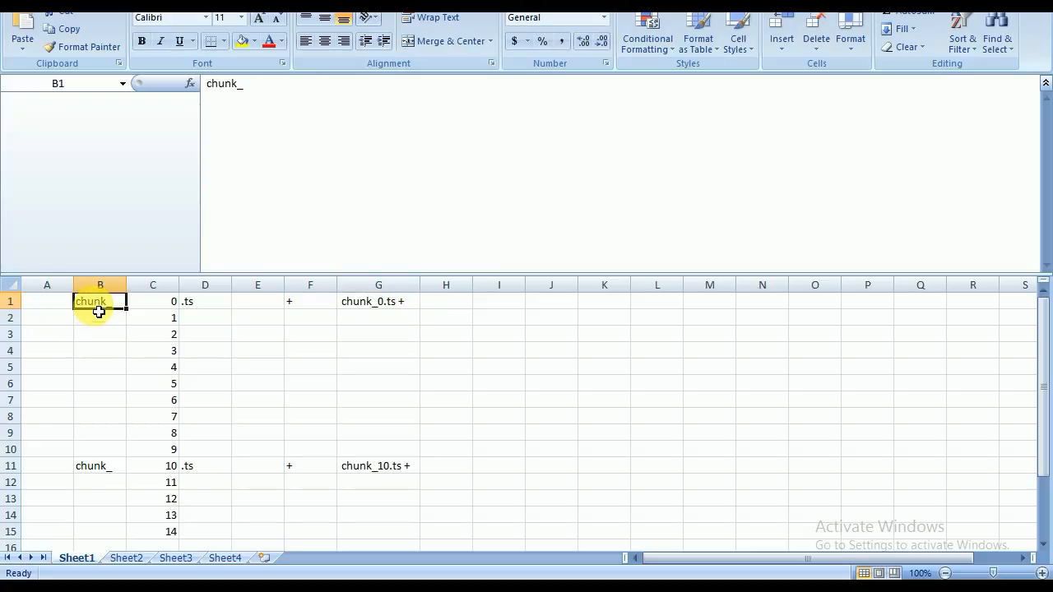
left_click_drag(135, 317, 130, 454)
left_click(65, 308)
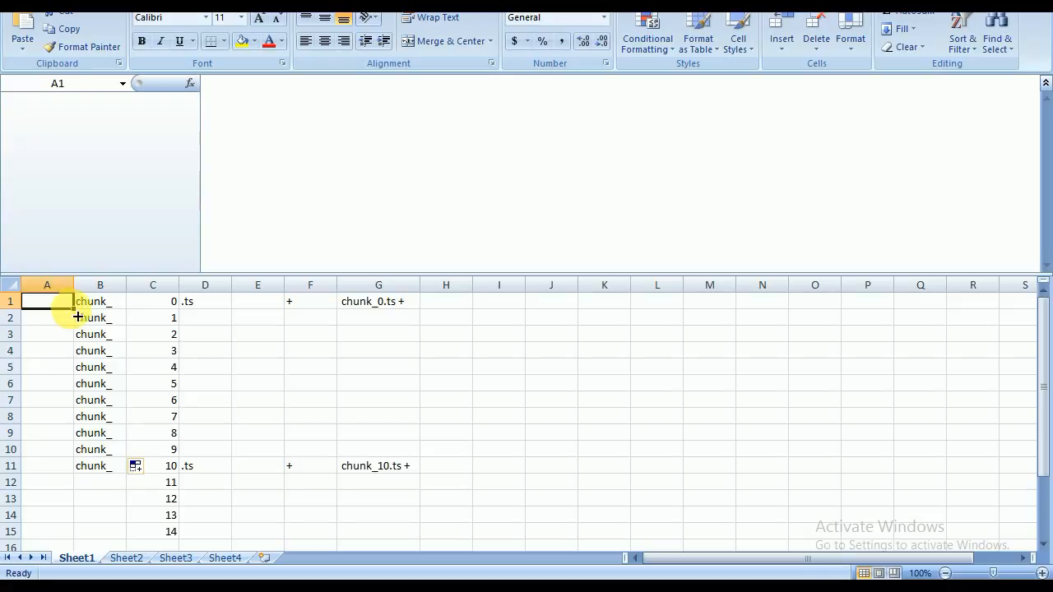
left_click_drag(74, 311, 82, 541)
left_click(110, 470)
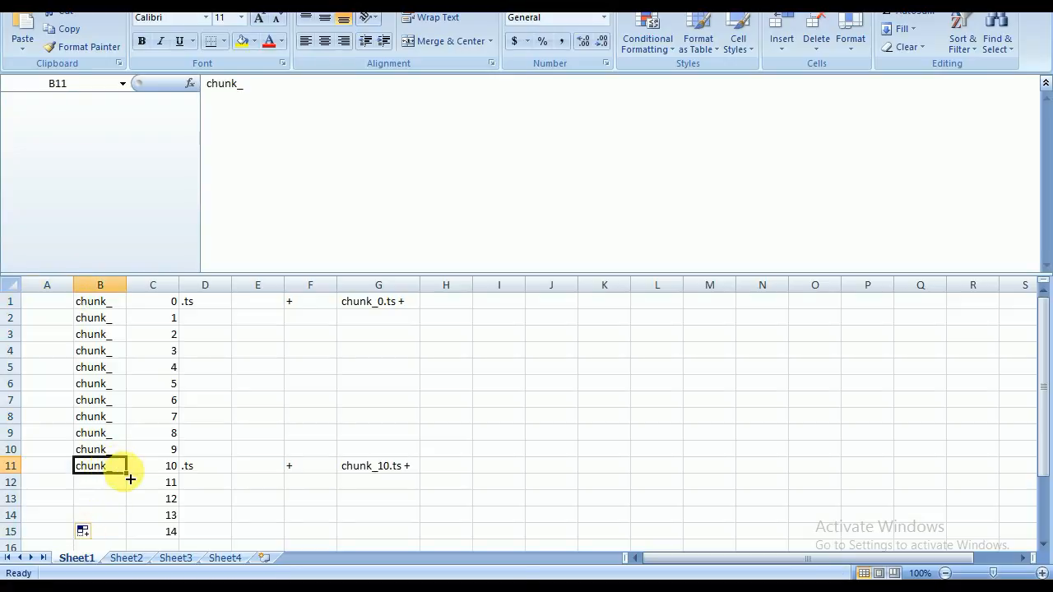
left_click_drag(130, 479, 131, 535)
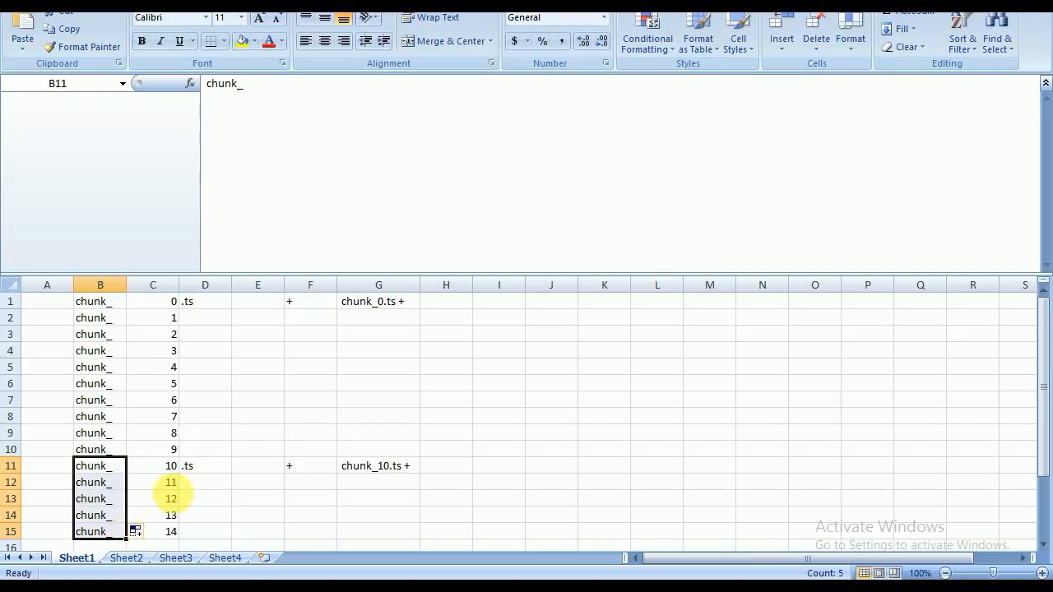
Fill the .ts extension in D1, the blank cell E1 and the + sign in F1 down to row 15.
left_click(216, 308)
left_click_drag(233, 311, 219, 535)
left_click(273, 303)
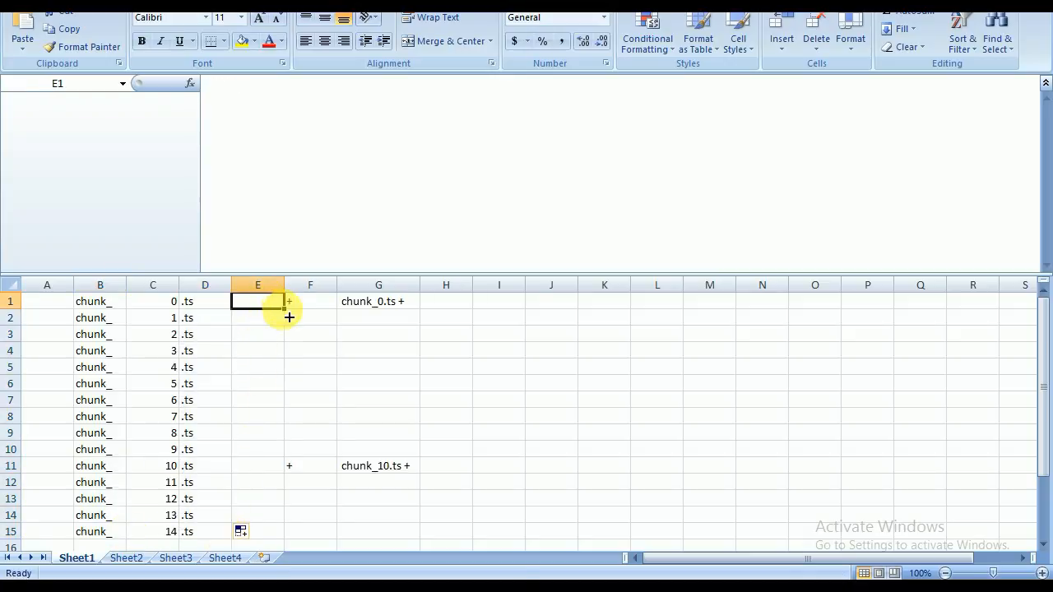
left_click_drag(289, 316, 282, 530)
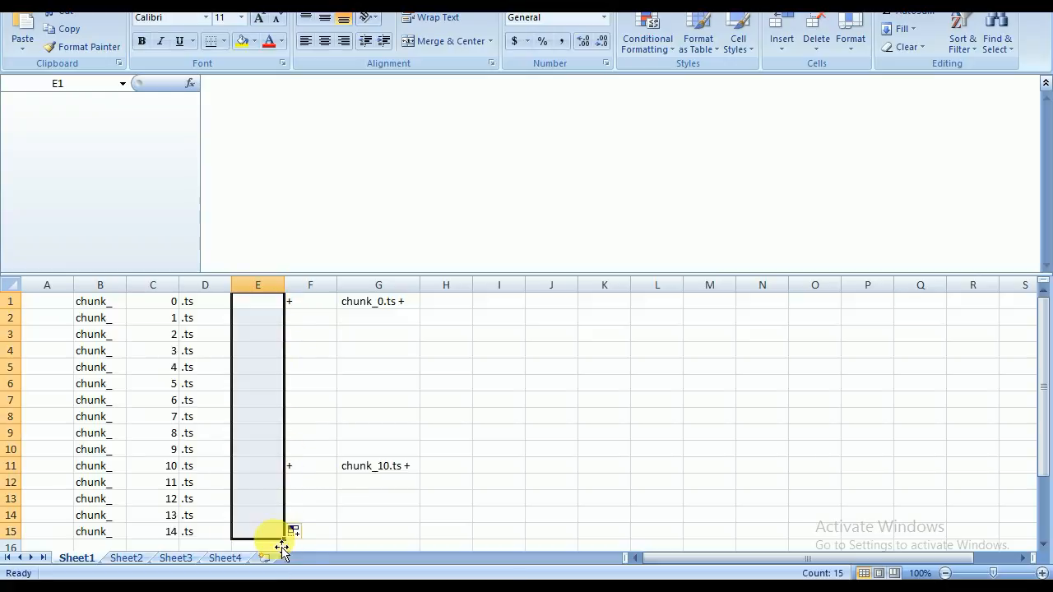
left_click(317, 306)
left_click_drag(338, 310, 341, 529)
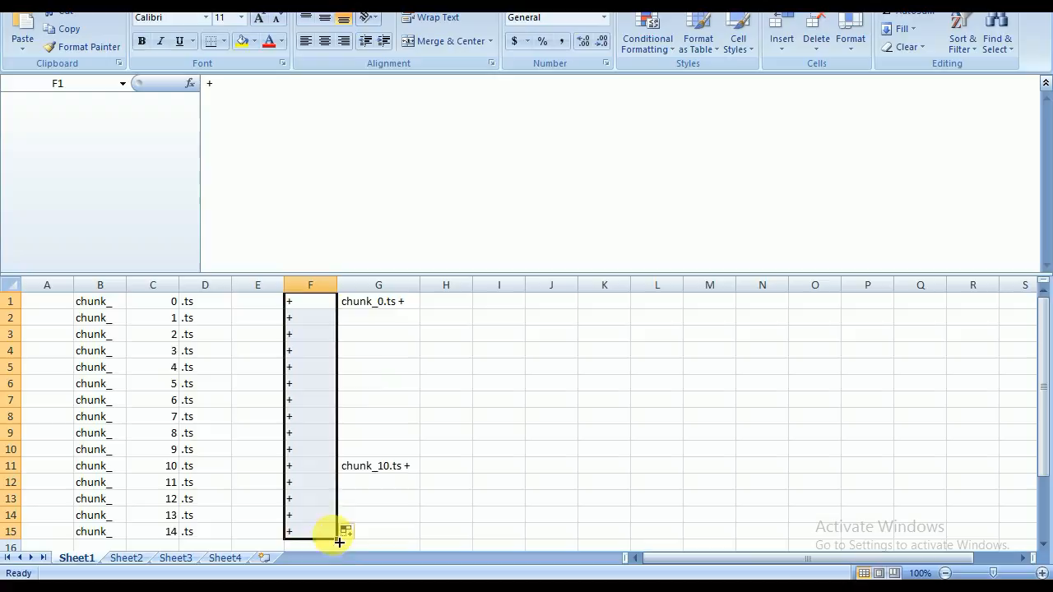
Fill the joining formula in G1 down to G15 and check the resulting chunk file names.
left_click(384, 311)
left_click_drag(421, 310, 419, 535)
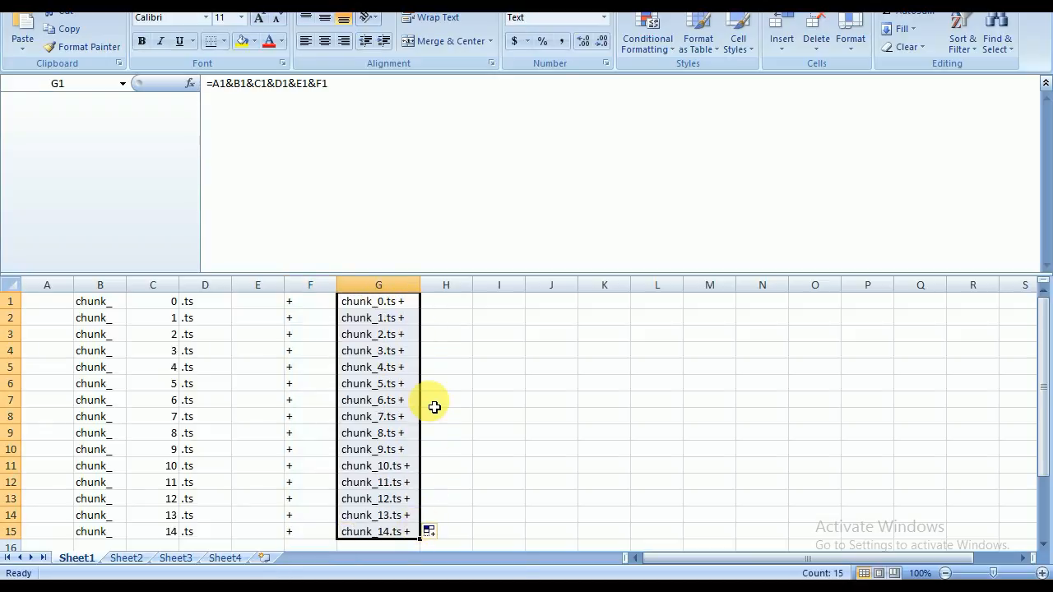
scroll(435, 407, "down", 2)
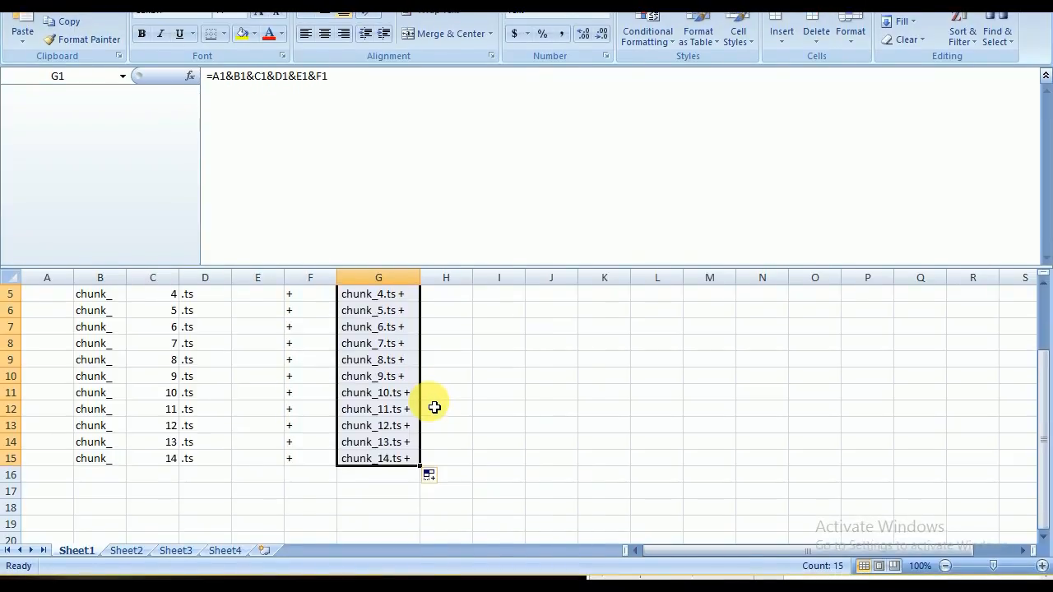
scroll(435, 408, "up", 1)
scroll(434, 408, "down", 1)
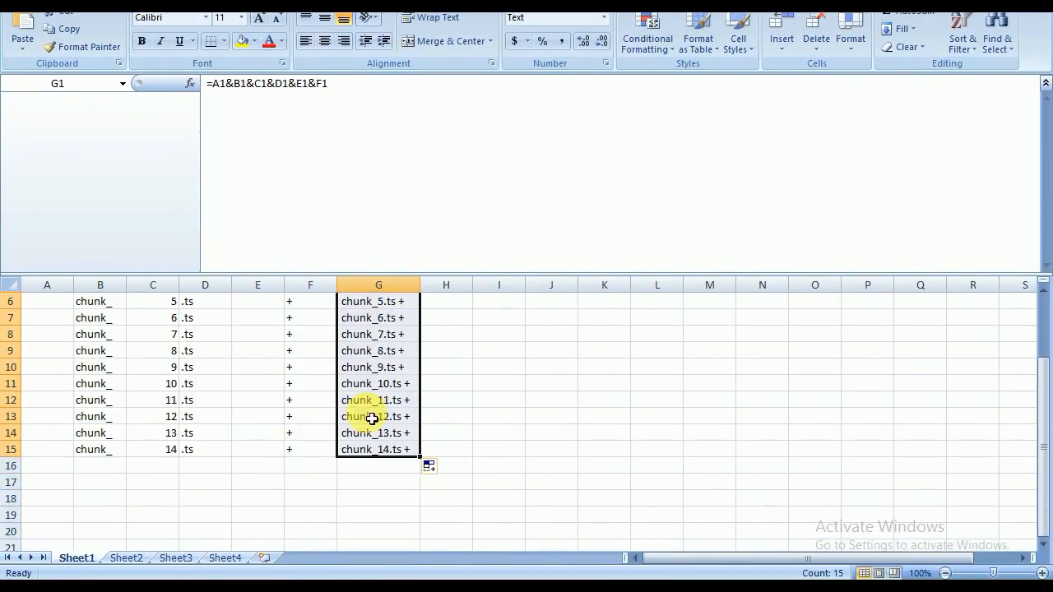
Fill the chunk pattern in columns A to G from row 15 down to row 2129, and fit column G's width to its contents.
left_click_drag(61, 454, 428, 533)
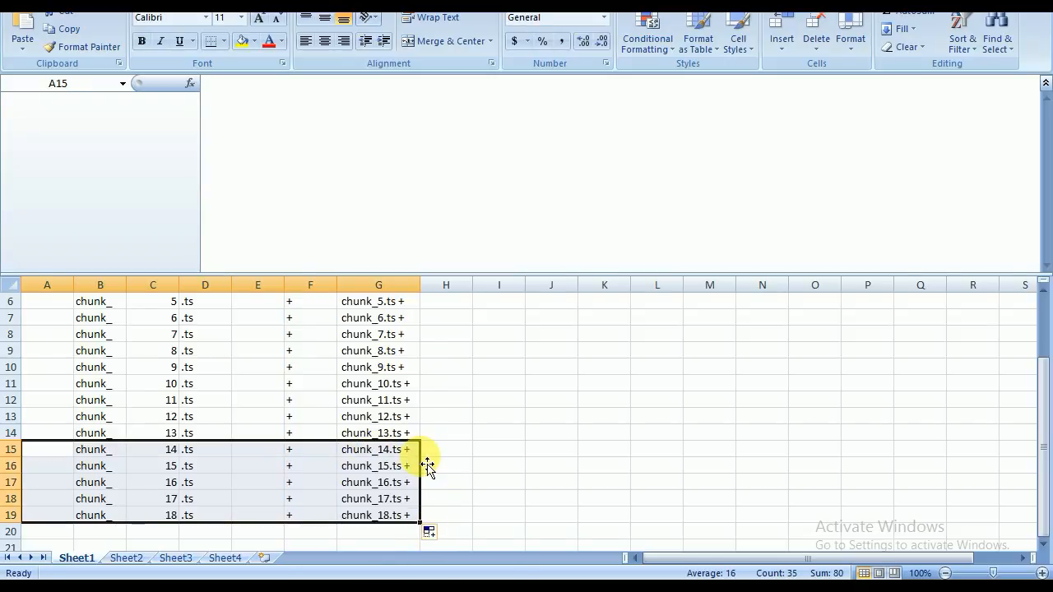
left_click_drag(429, 528, 428, 461)
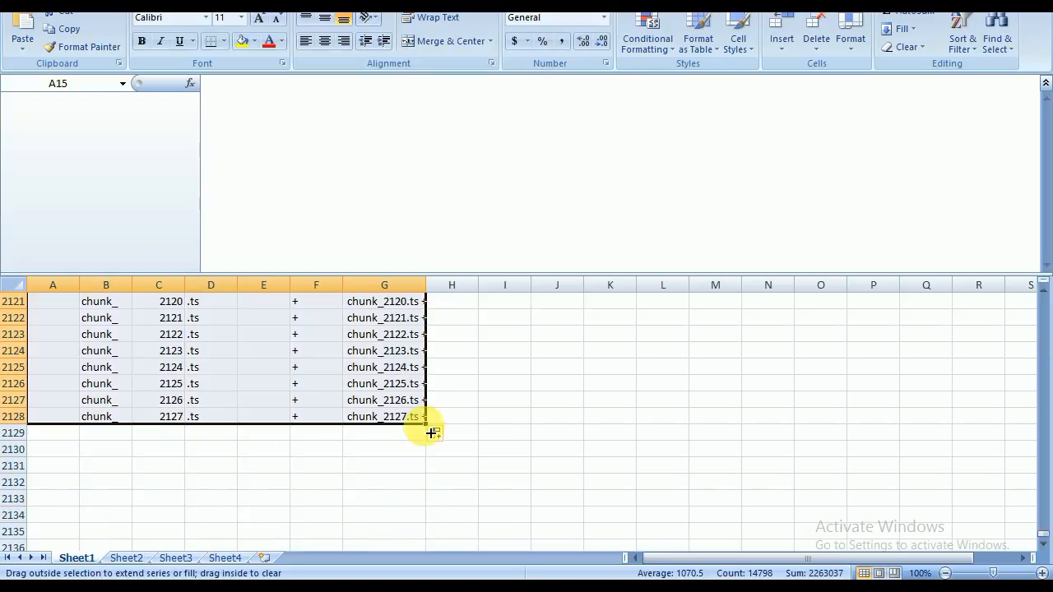
left_click_drag(428, 431, 434, 450)
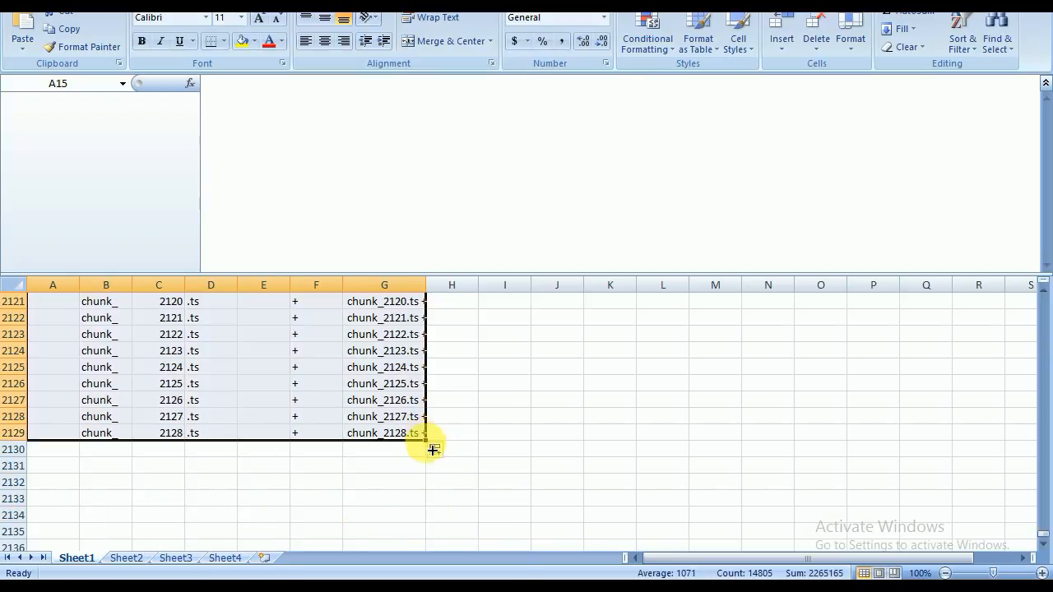
left_click(392, 432)
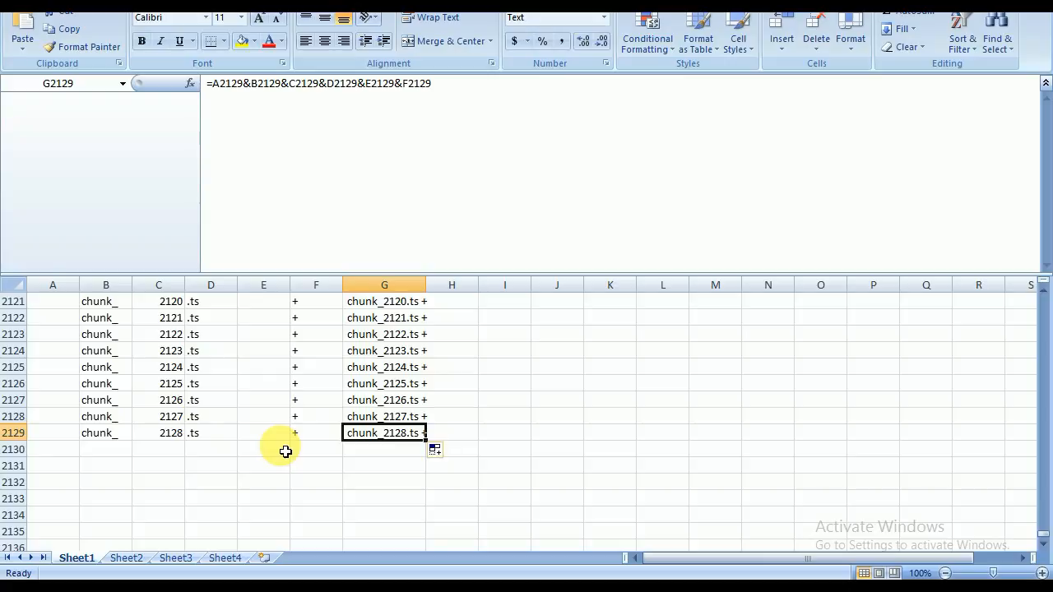
double_click(434, 295)
left_click(477, 436)
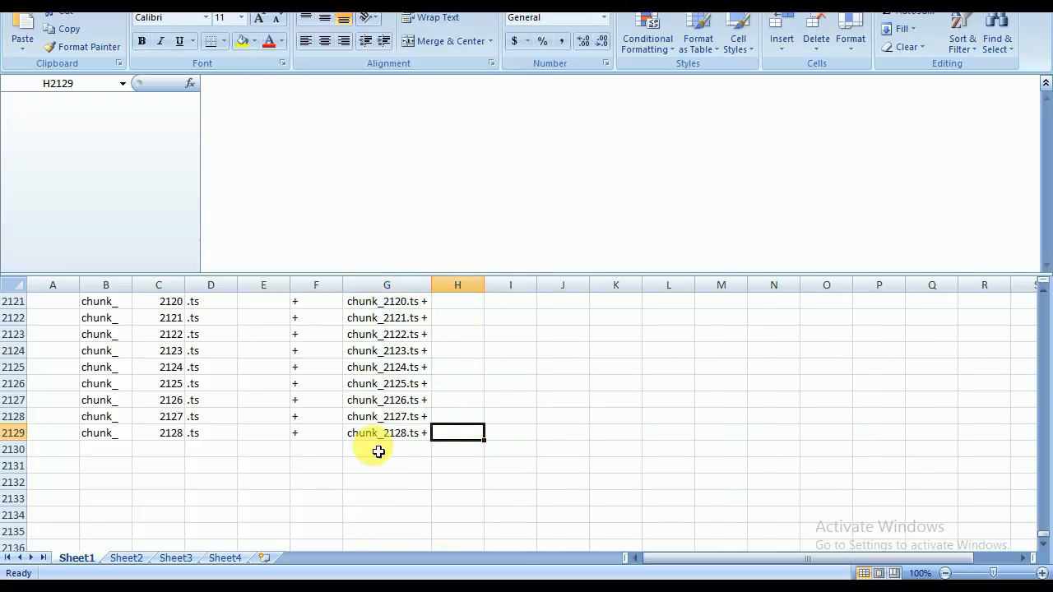
Examine the example file names and link column on Sheet3, check the playlist's end on Sheet2, and return to Sheet1.
left_click(176, 557)
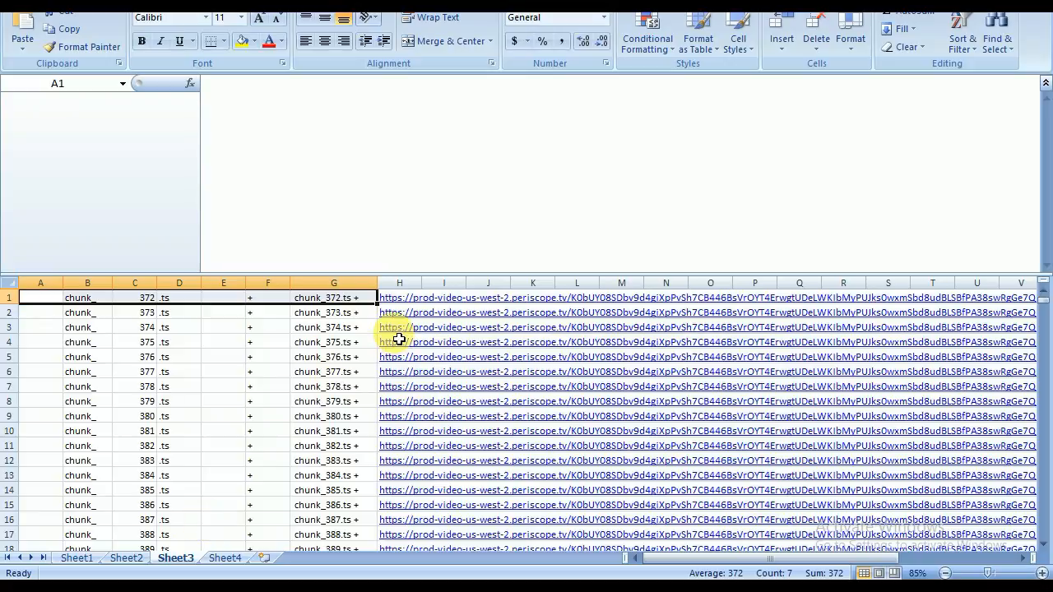
left_click(337, 300)
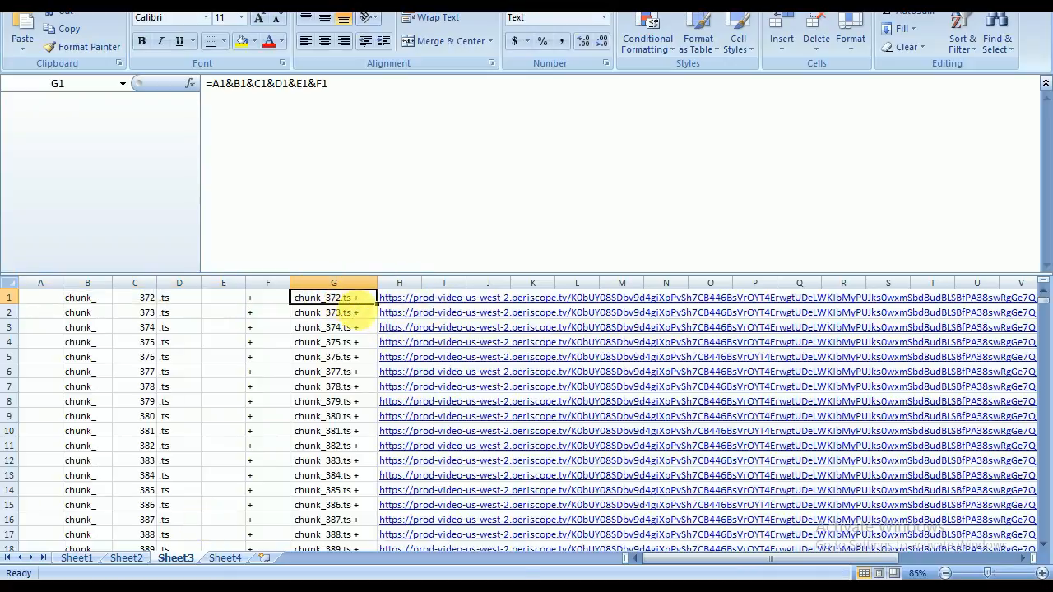
key("Right")
key("Left")
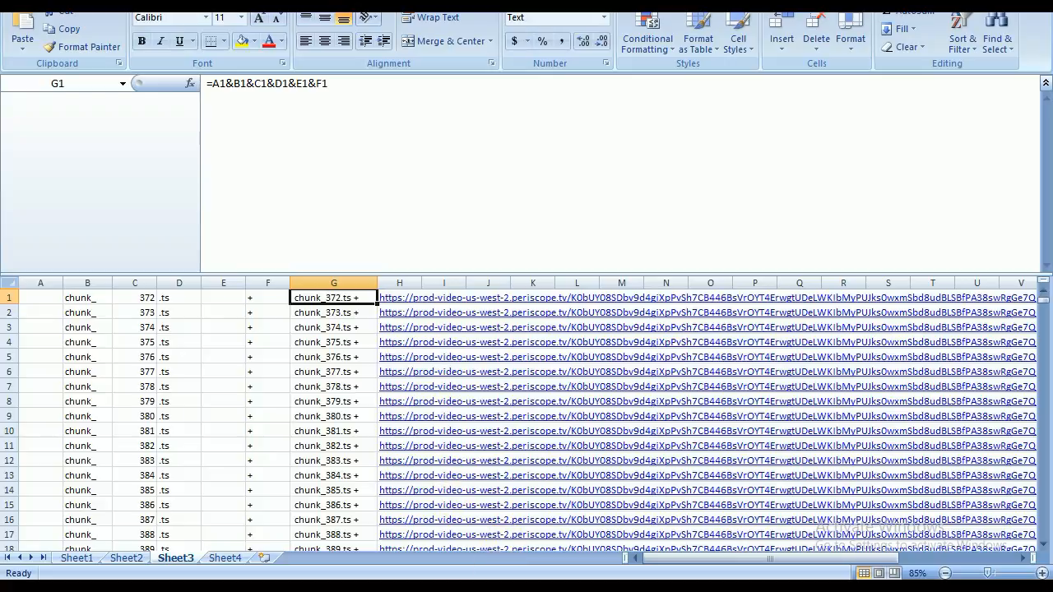
left_click(125, 557)
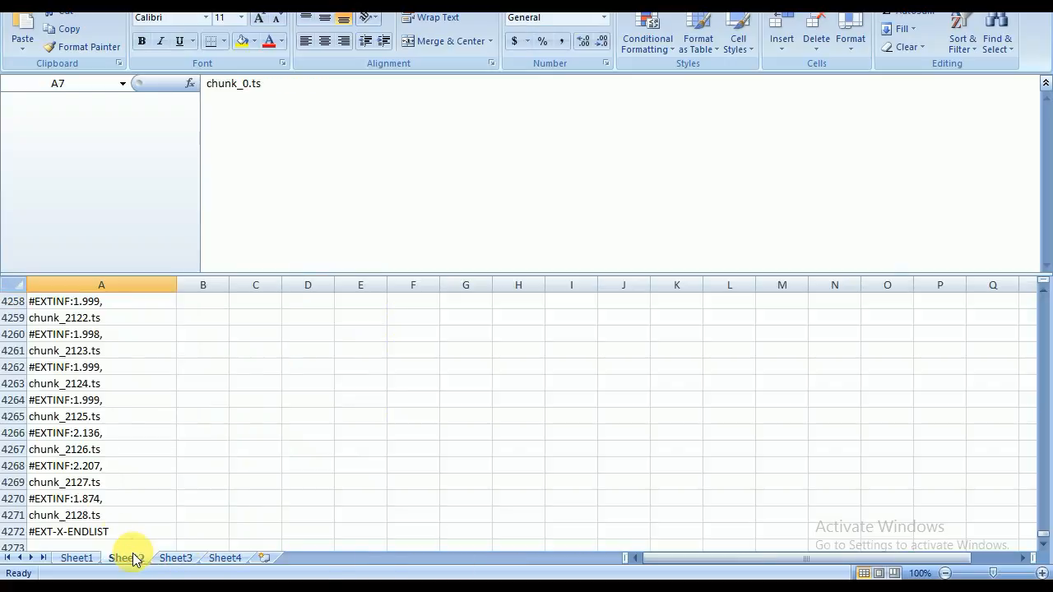
left_click(61, 561)
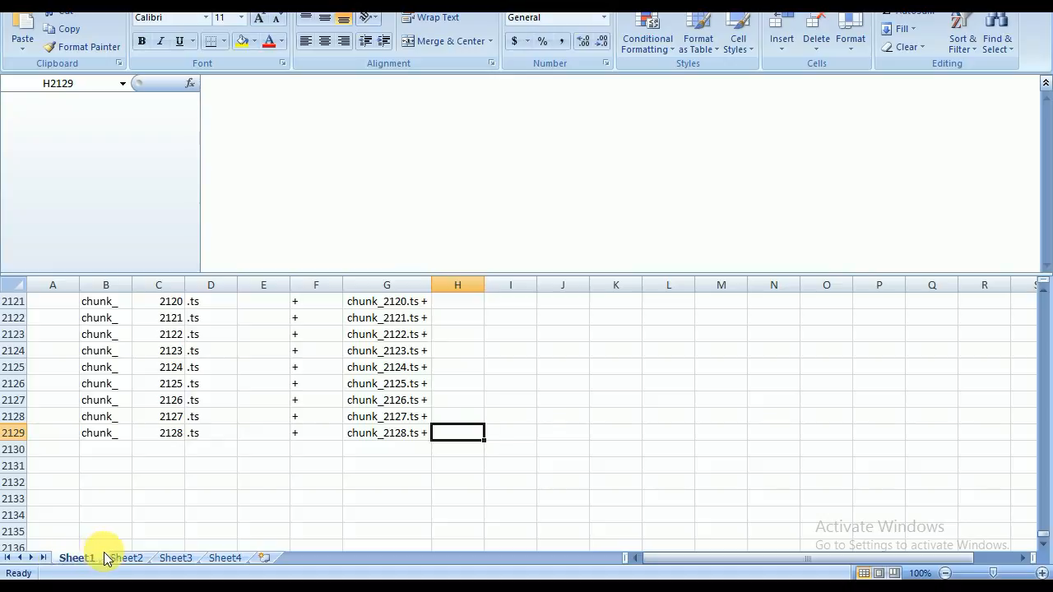
Switch to Chrome and replace the m3u filter on the network requests with chunk.
left_click(505, 586)
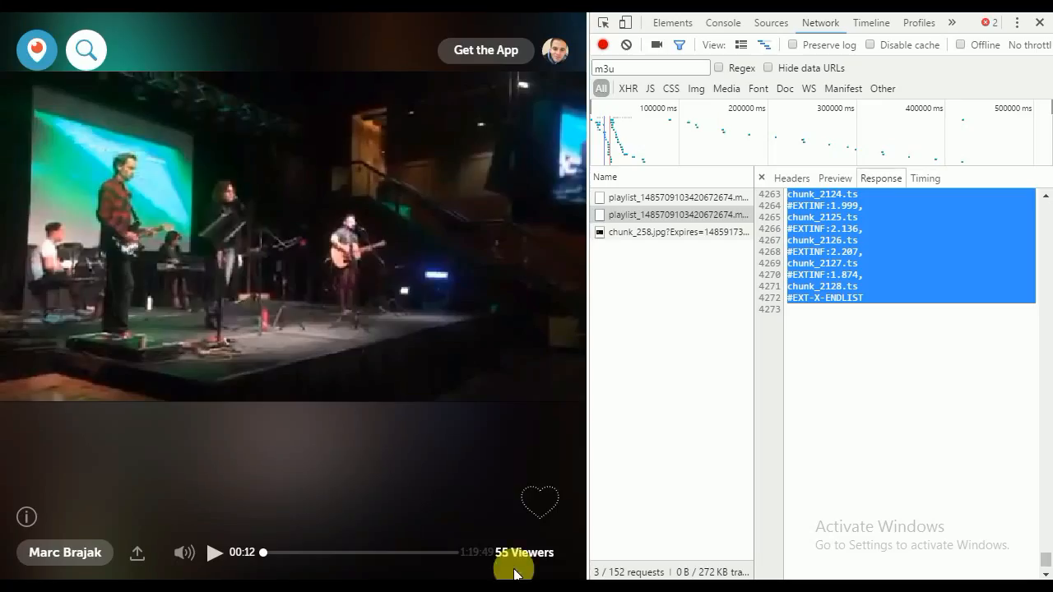
left_click(666, 69)
key("BackSpace")
key("BackSpace")
key("BackSpace")
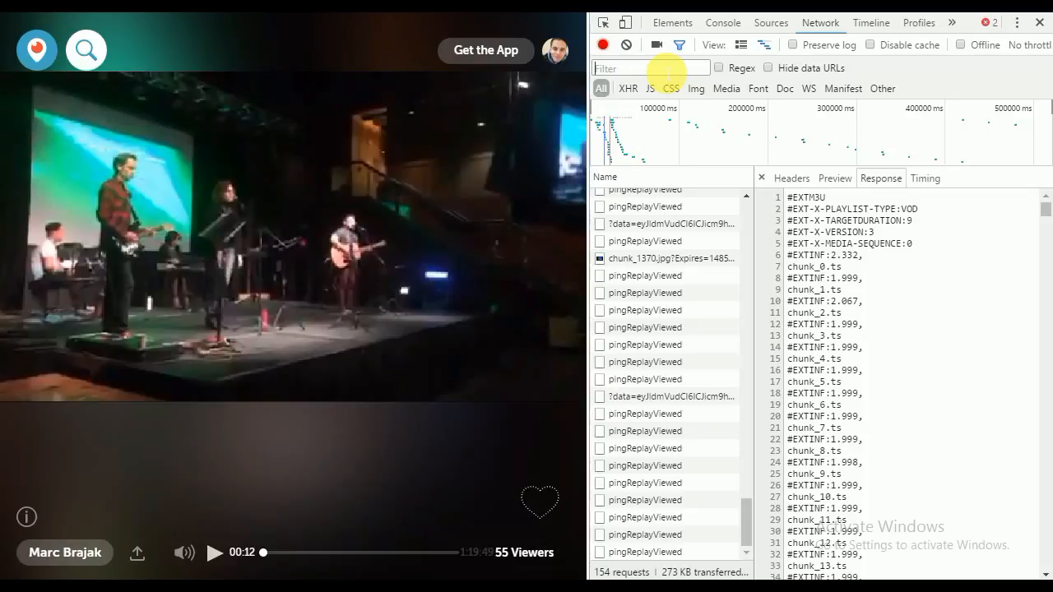
type("c")
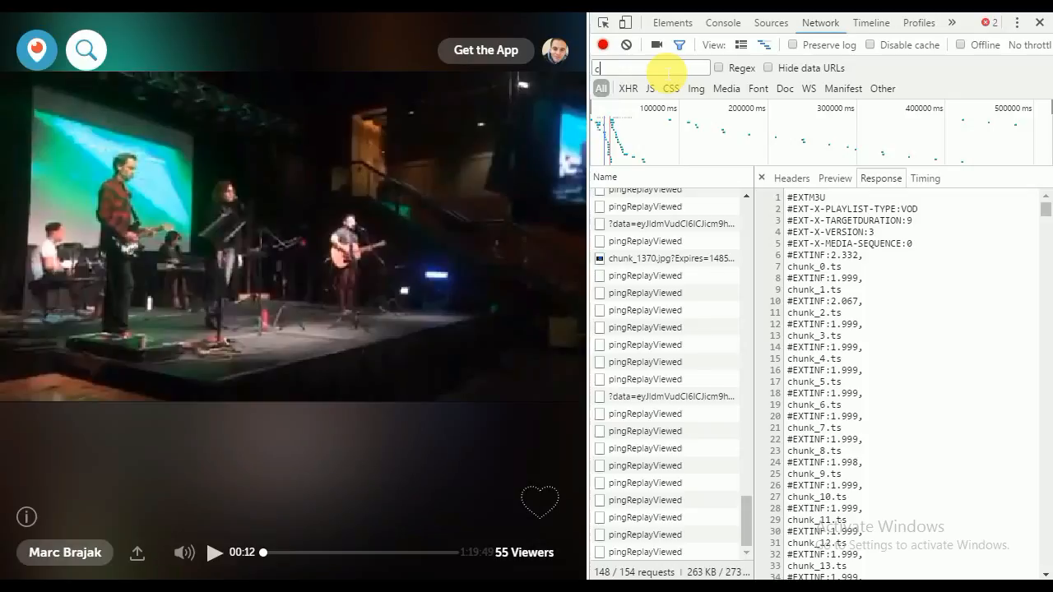
type("h")
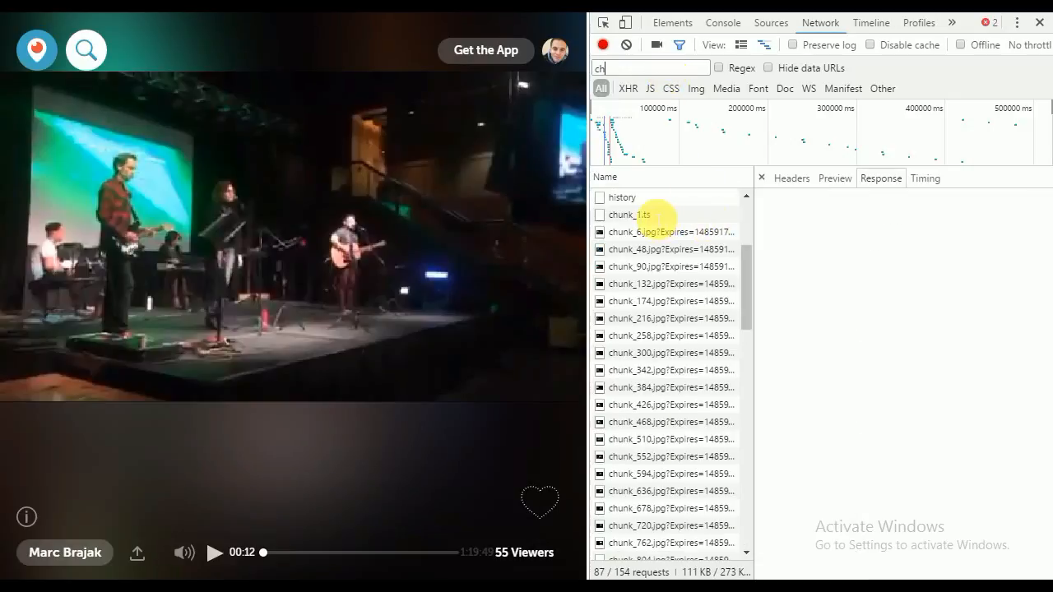
type("unk")
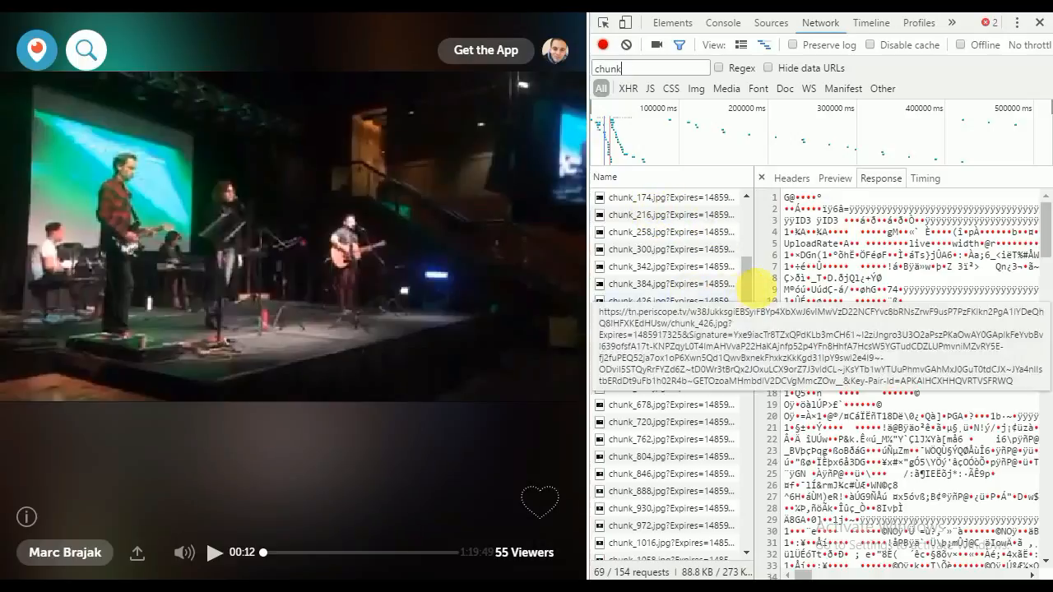
Find the chunk_0.ts request in the filtered list and copy its link address.
scroll(746, 247, "up", 3)
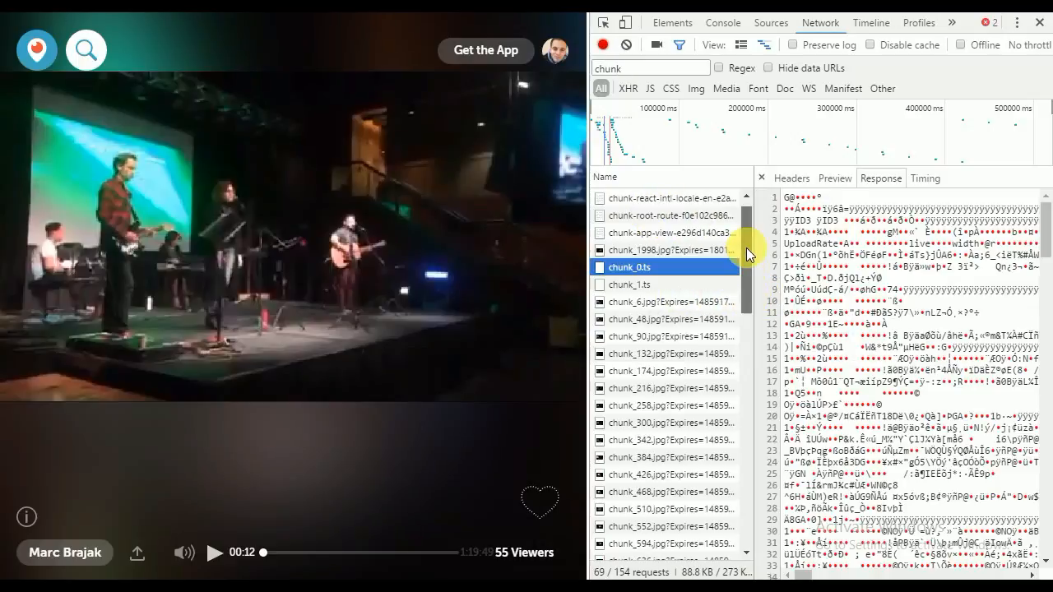
scroll(746, 248, "up", 1)
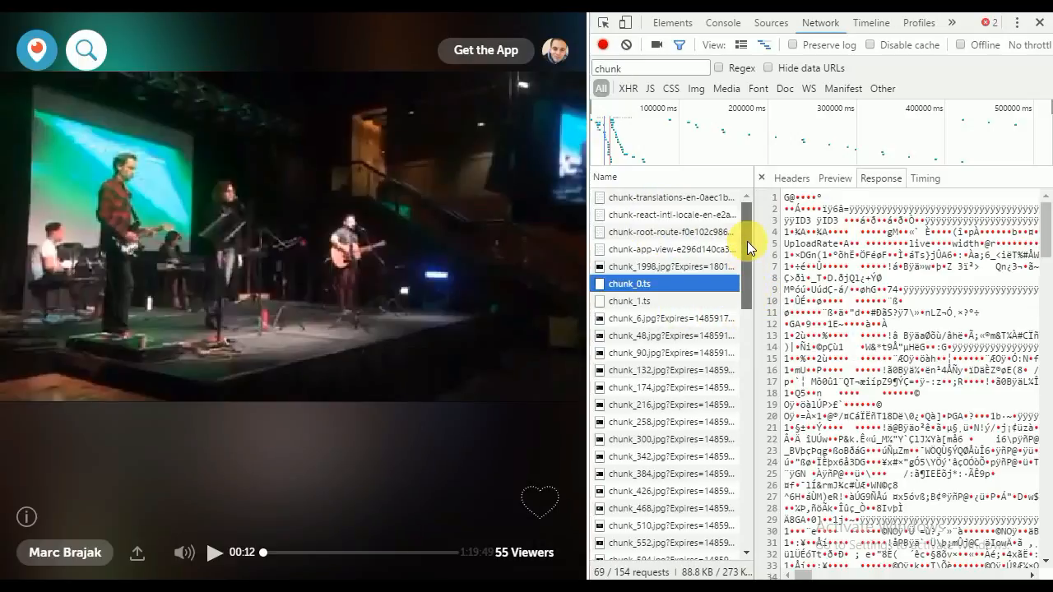
right_click(630, 288)
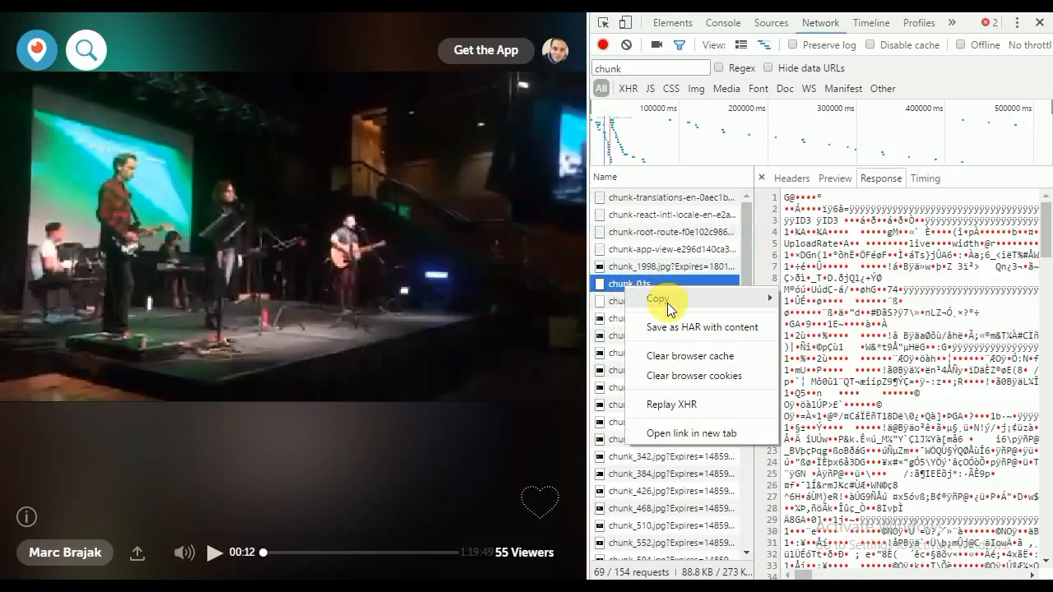
mouse_move(667, 303)
left_click(814, 299)
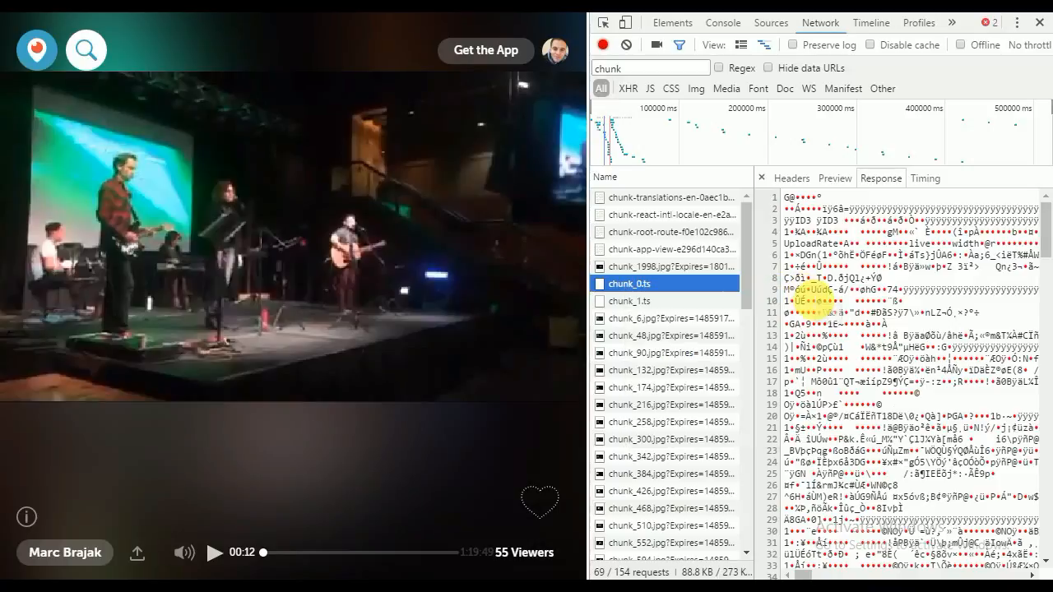
Load the copied link in a new browser tab, save chunk_0 to the Desktop as MPEG-2 TS Video, and open the downloaded file.
key("ctrl+t")
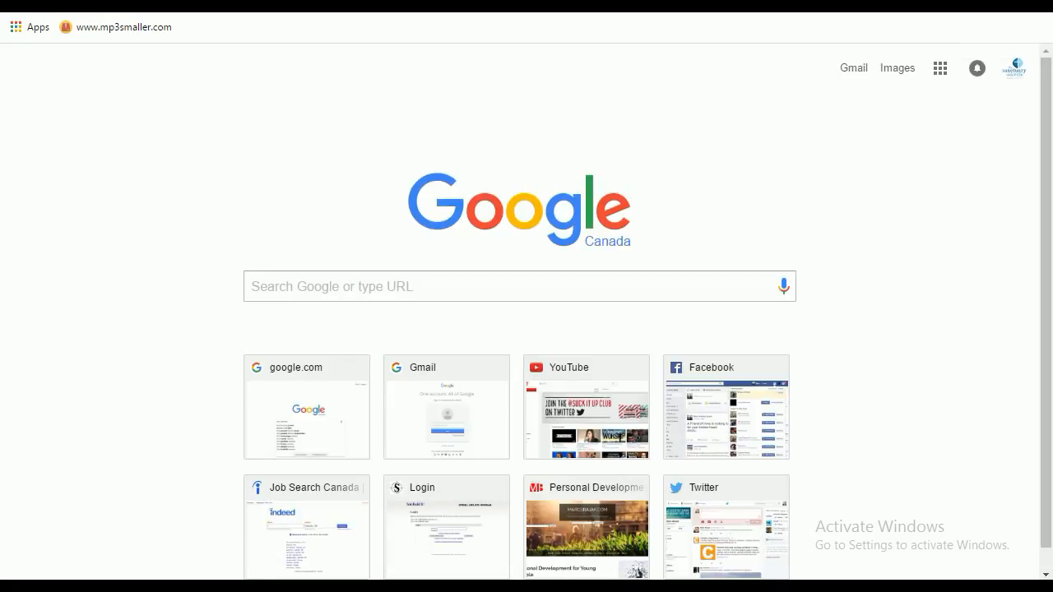
key("ctrl+v")
key("Return")
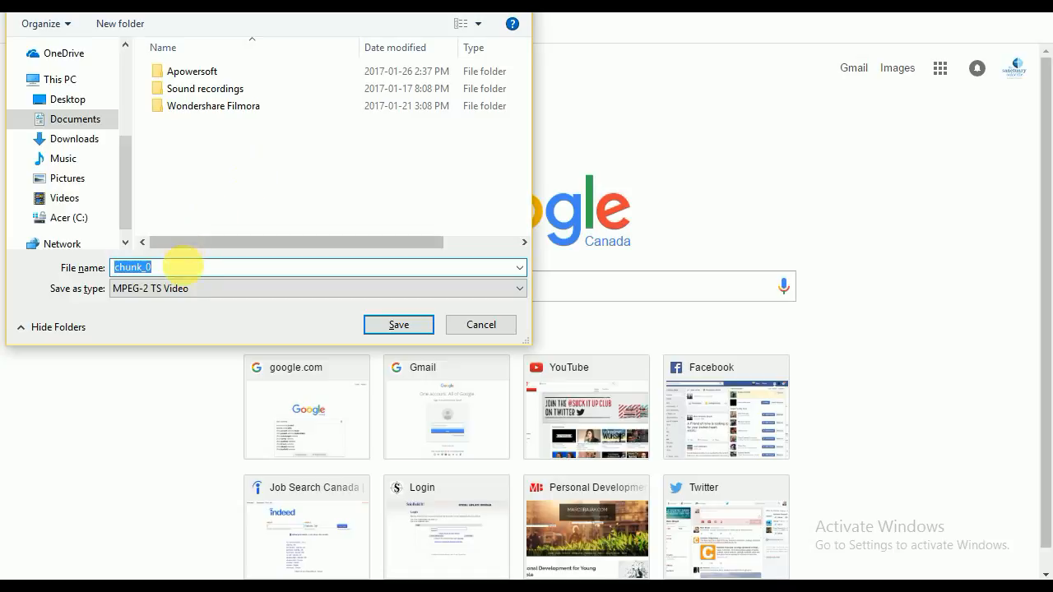
left_click(89, 104)
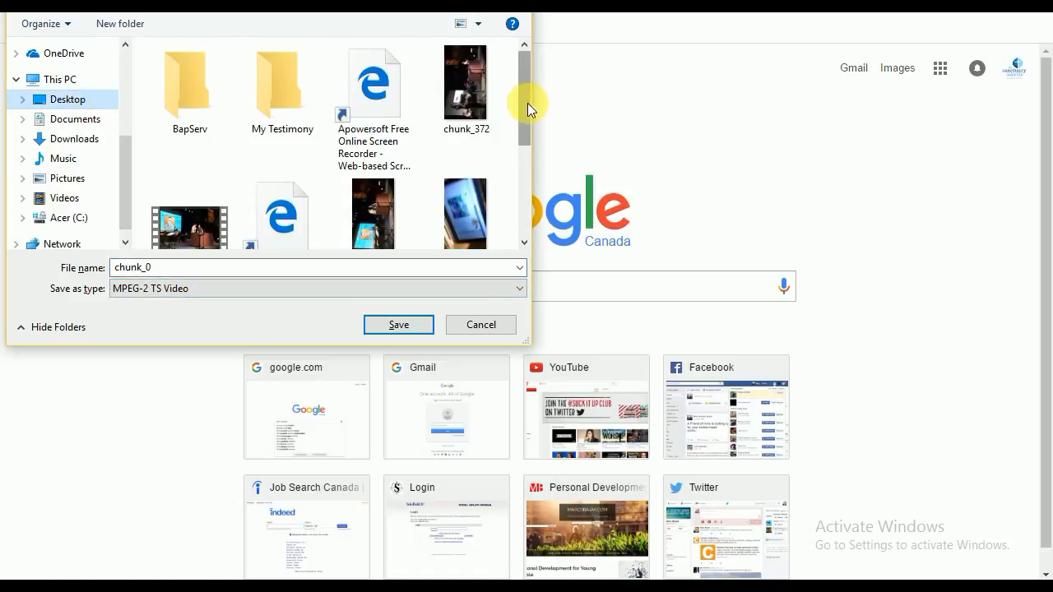
left_click_drag(528, 105, 514, 231)
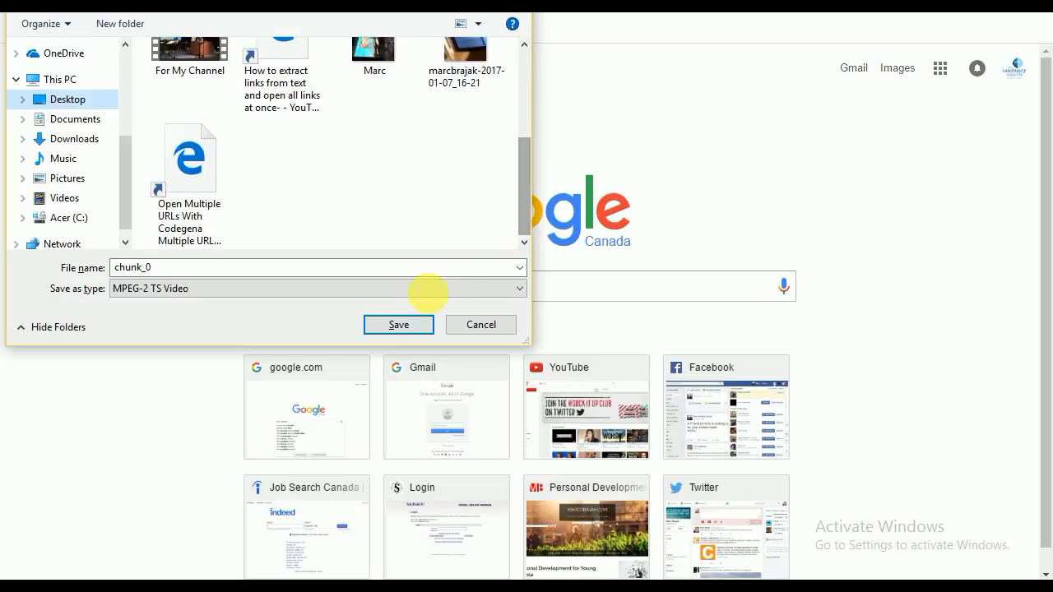
left_click(400, 327)
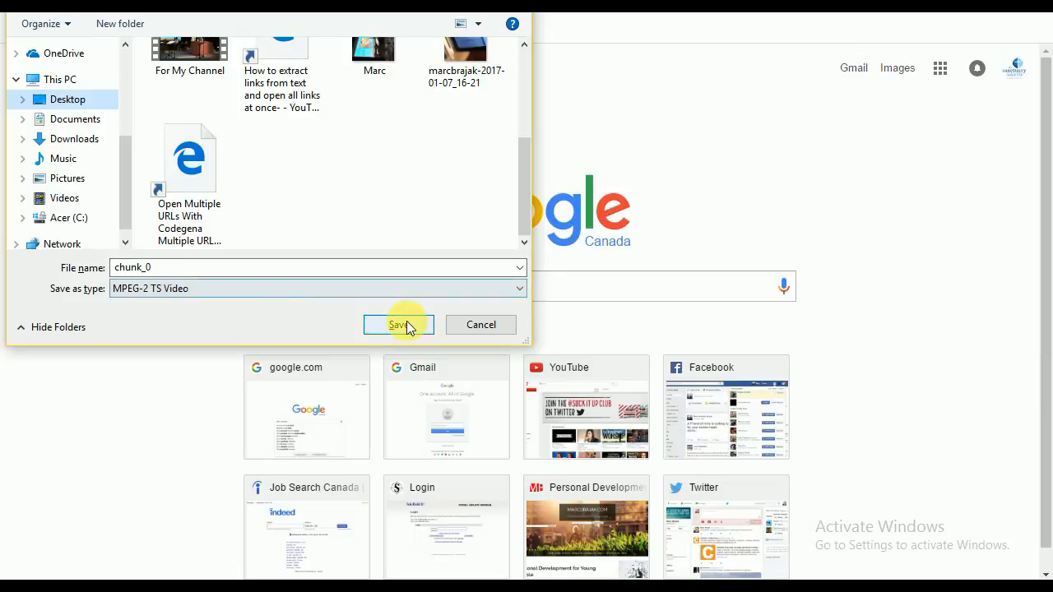
left_click(403, 326)
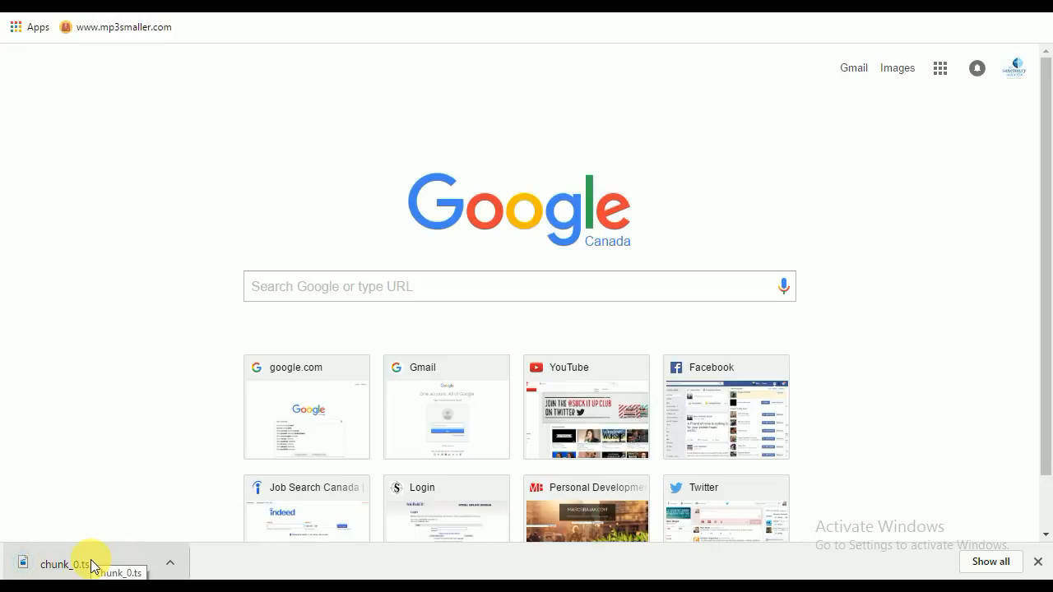
left_click(91, 566)
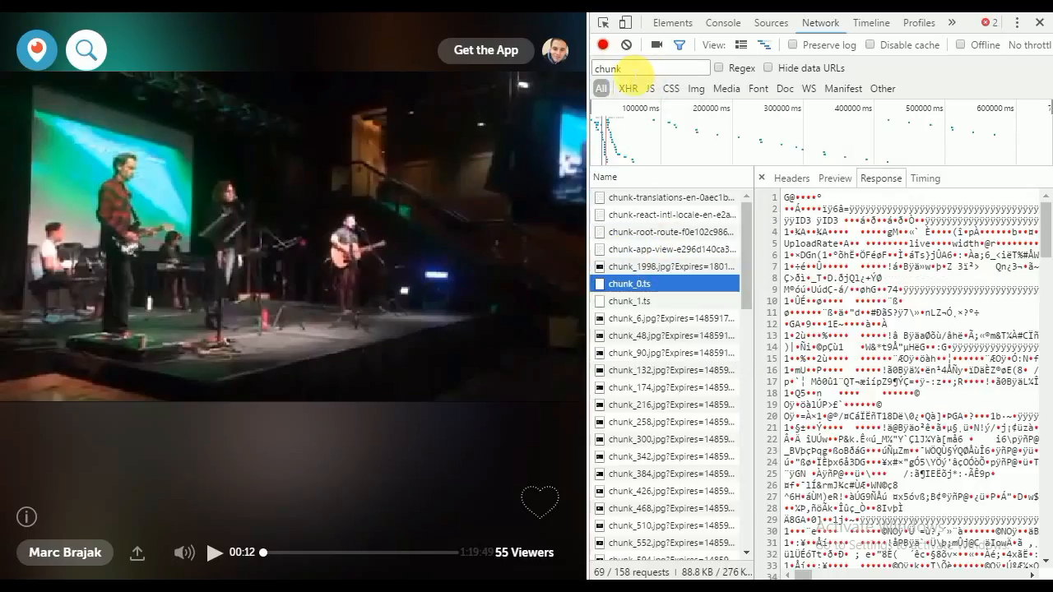
Copy the link address of the chunk_0.ts request and paste it into cell H1 of Sheet1 in Excel.
right_click(640, 285)
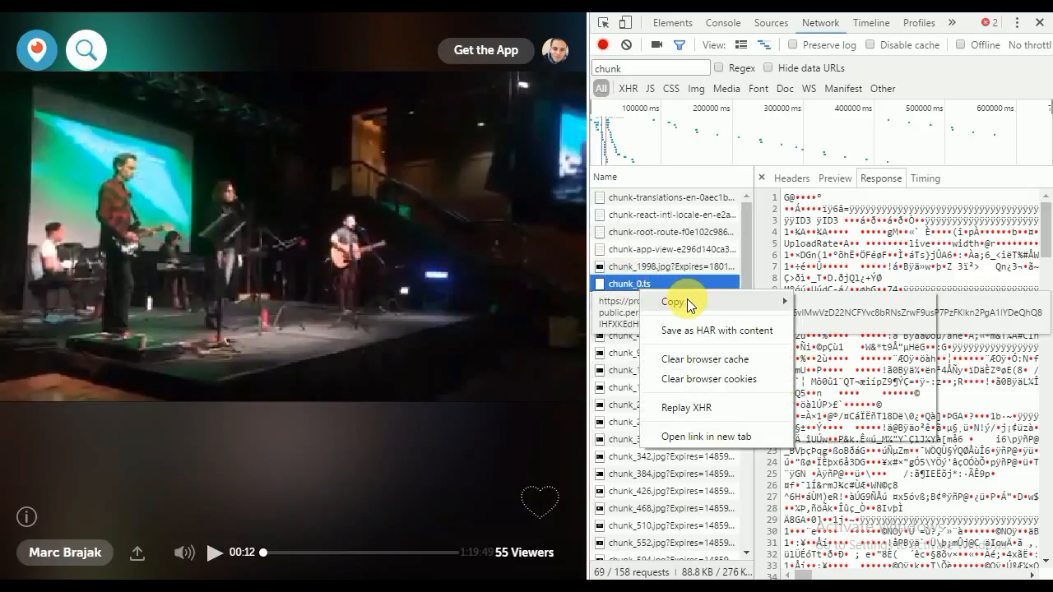
mouse_move(687, 301)
left_click(825, 306)
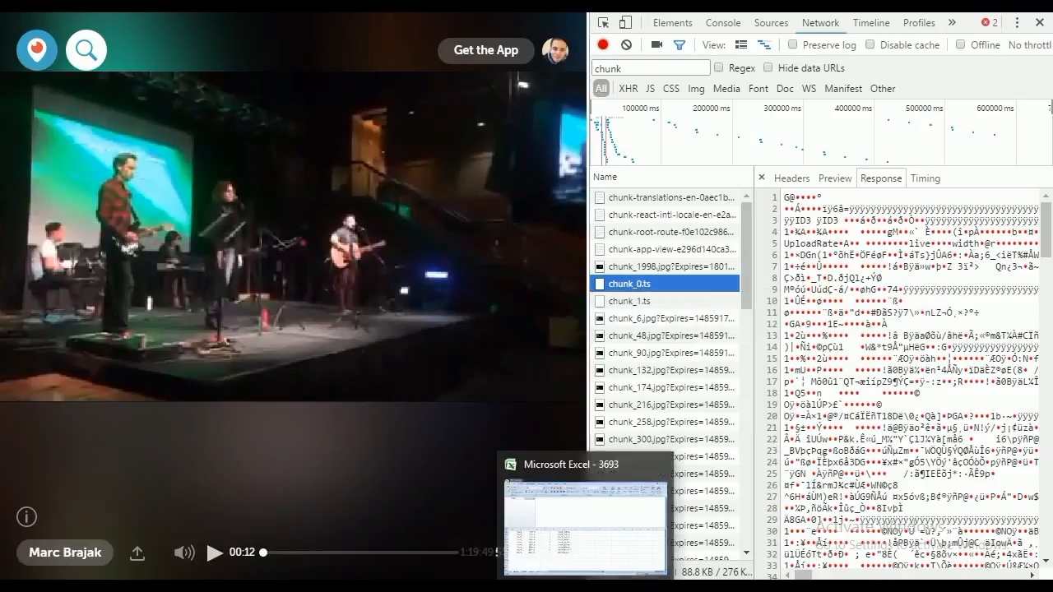
left_click(584, 587)
scroll(1006, 348, "up", 9)
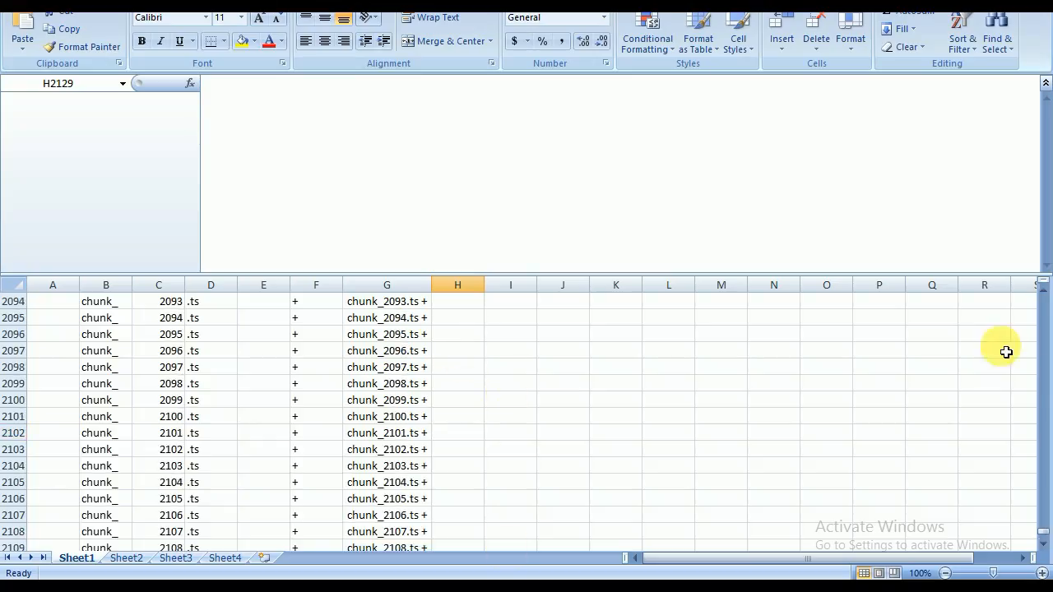
left_click_drag(1043, 493, 1044, 294)
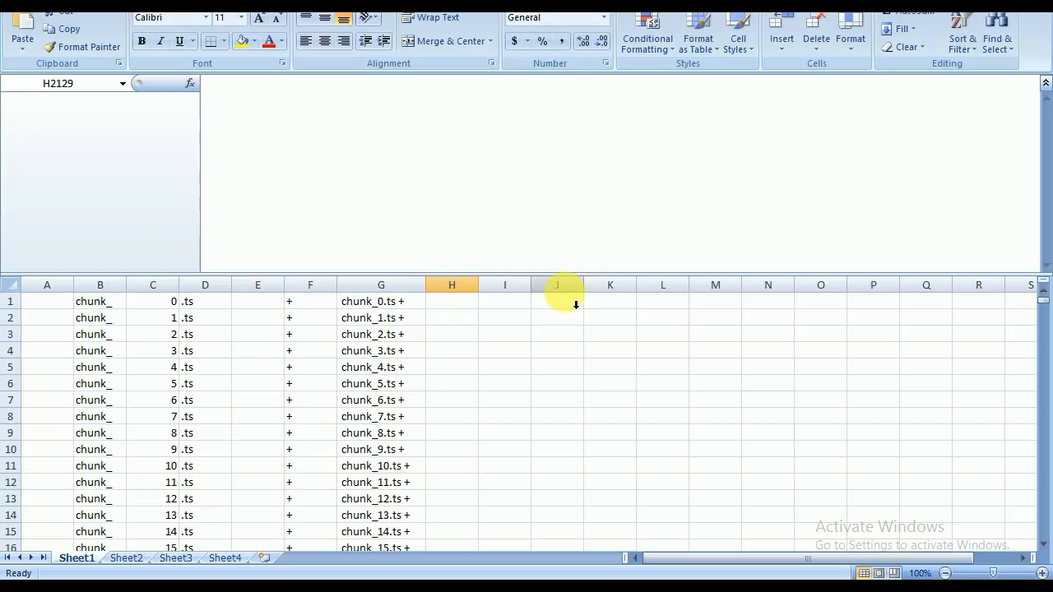
left_click(454, 310)
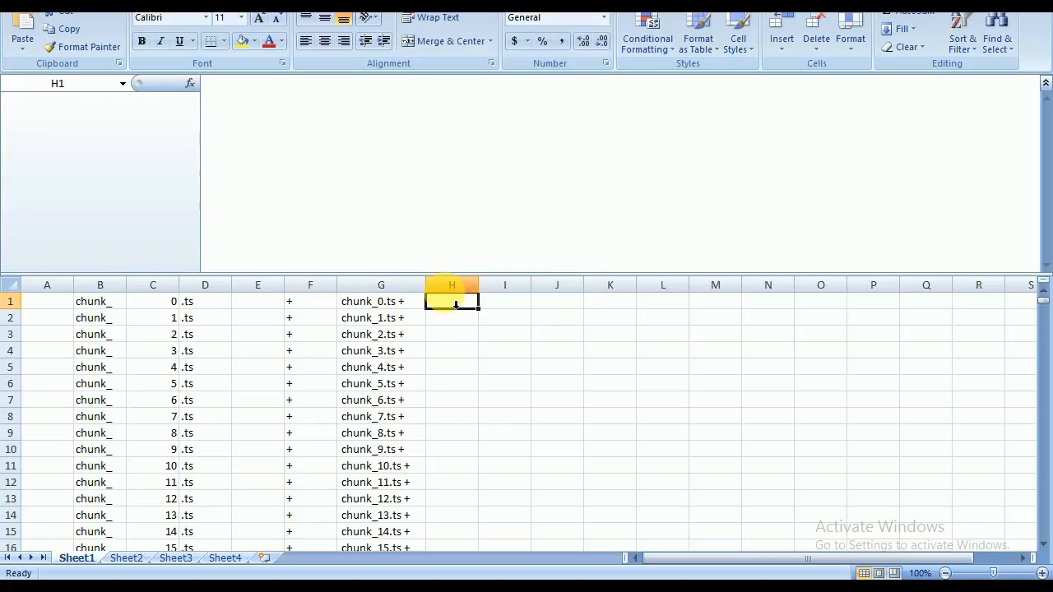
key("ctrl+v")
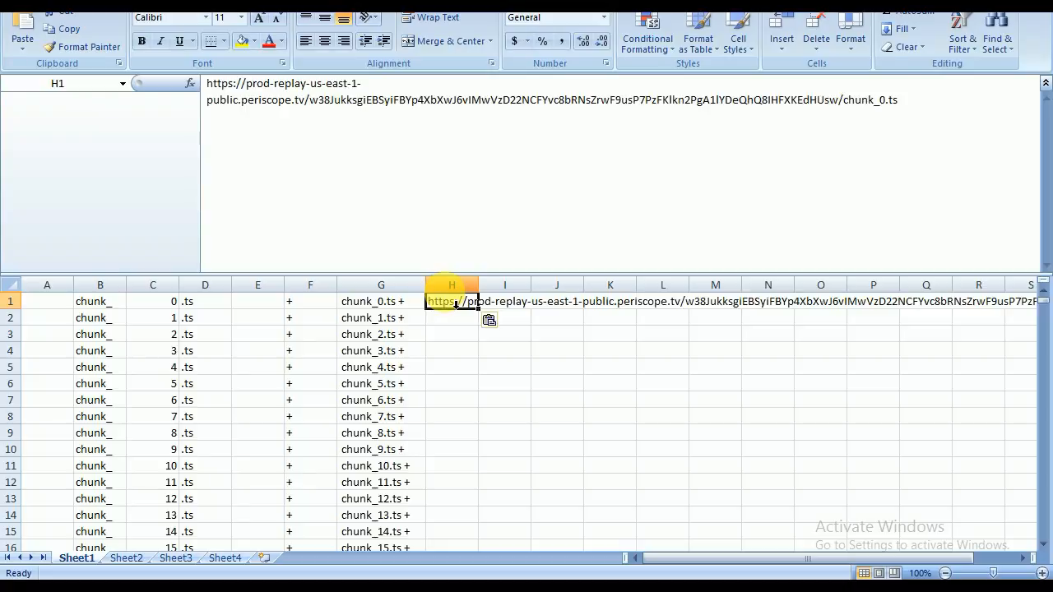
Re-enter the pasted chunk_0.ts link in cell H1 of Sheet1 as a hyperlink.
left_click(915, 105)
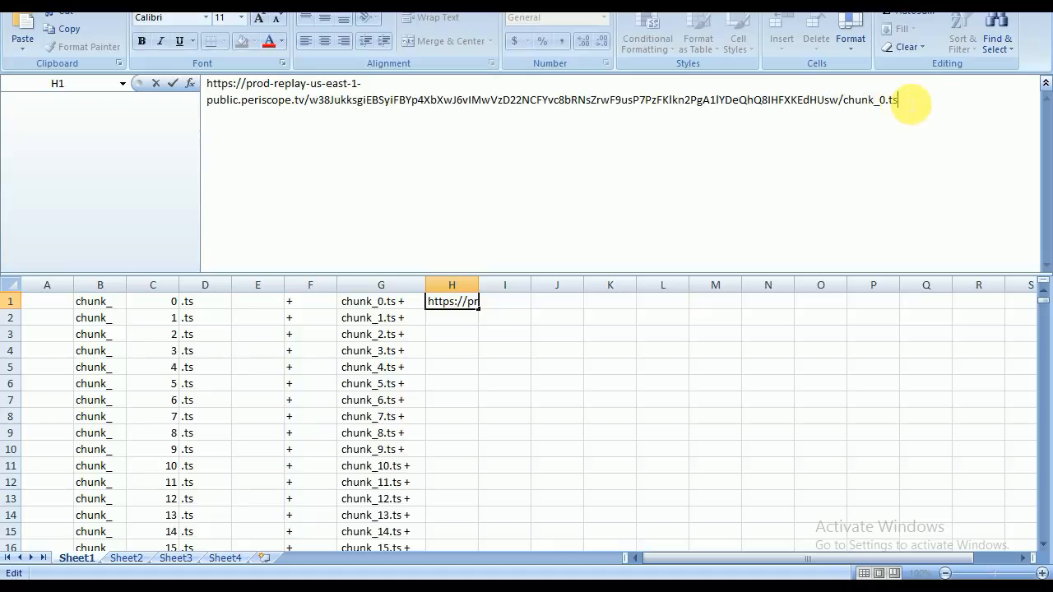
mouse_move(908, 105)
left_mouse_down()
mouse_move(849, 108)
mouse_move(908, 97)
left_mouse_up()
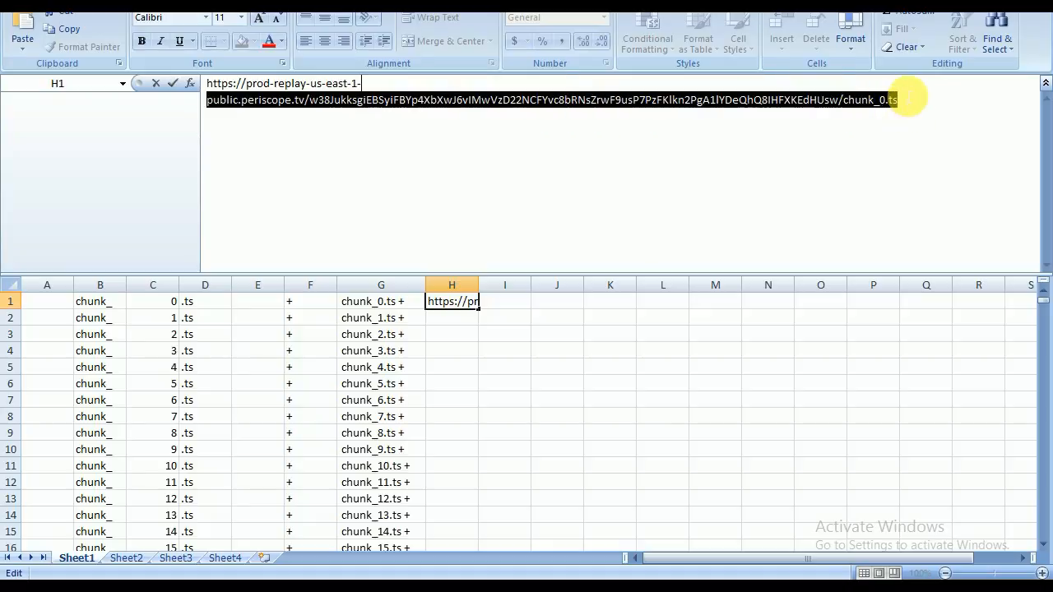
left_click(907, 102)
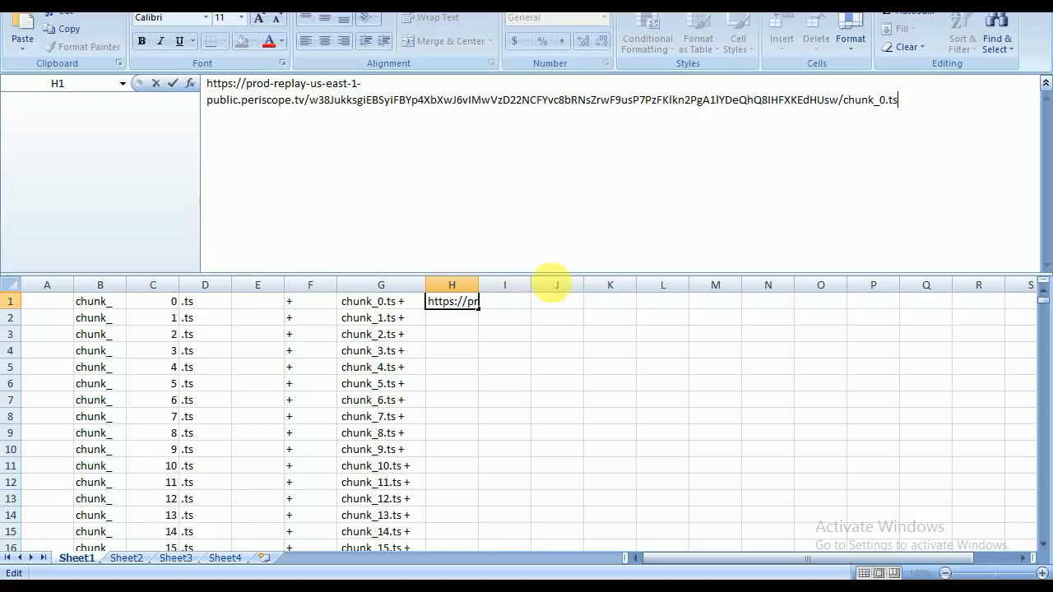
key("Return")
key("Up")
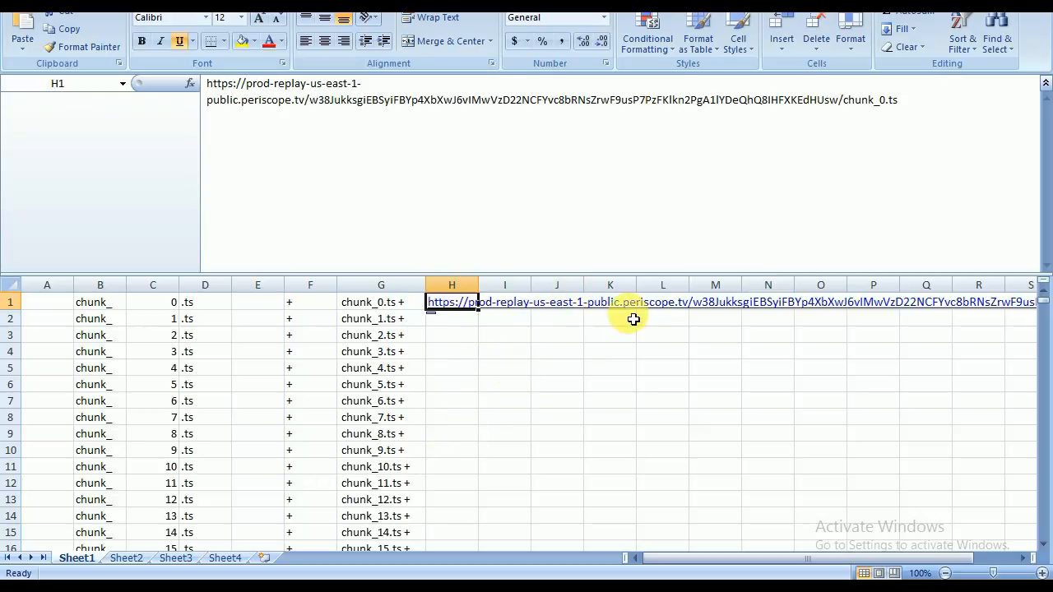
Copy the ending chunk_"&C1&D1 from the link formula in cell H1 of Sheet3.
left_click(140, 558)
left_click(168, 558)
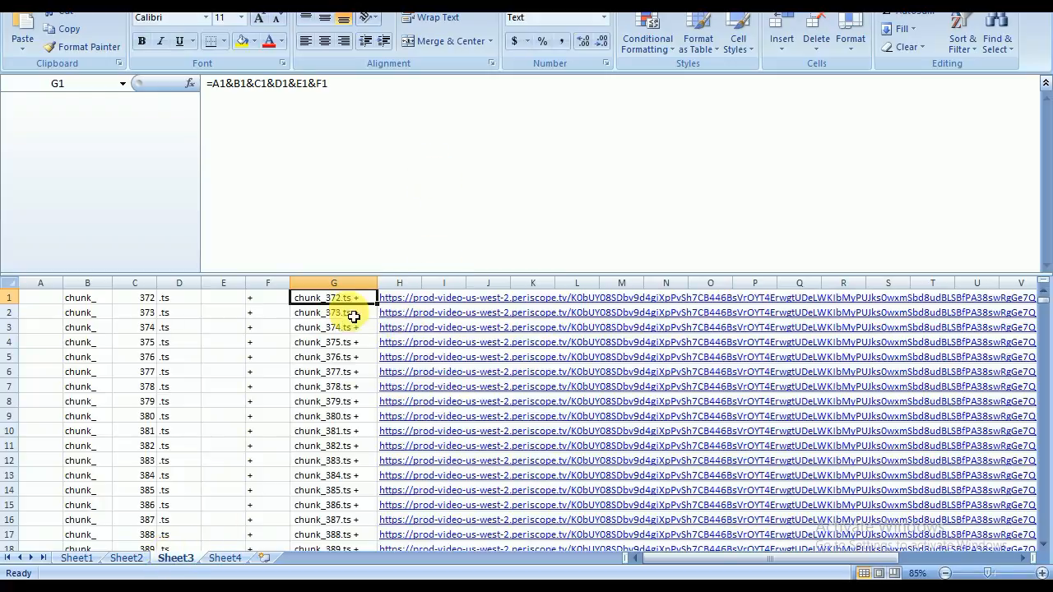
left_click(384, 301)
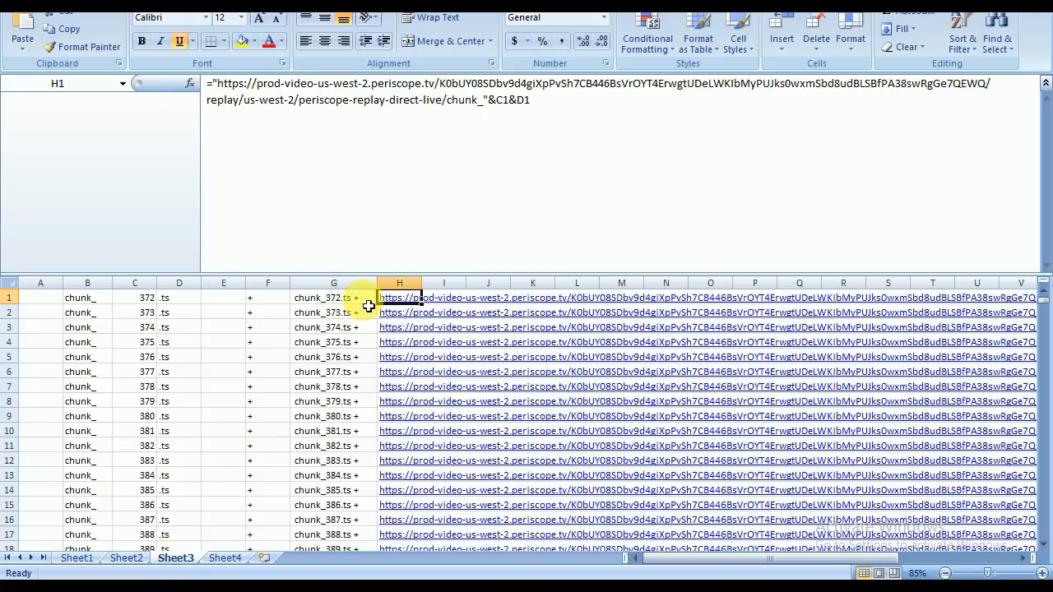
left_click_drag(571, 113, 364, 90)
left_click(563, 112)
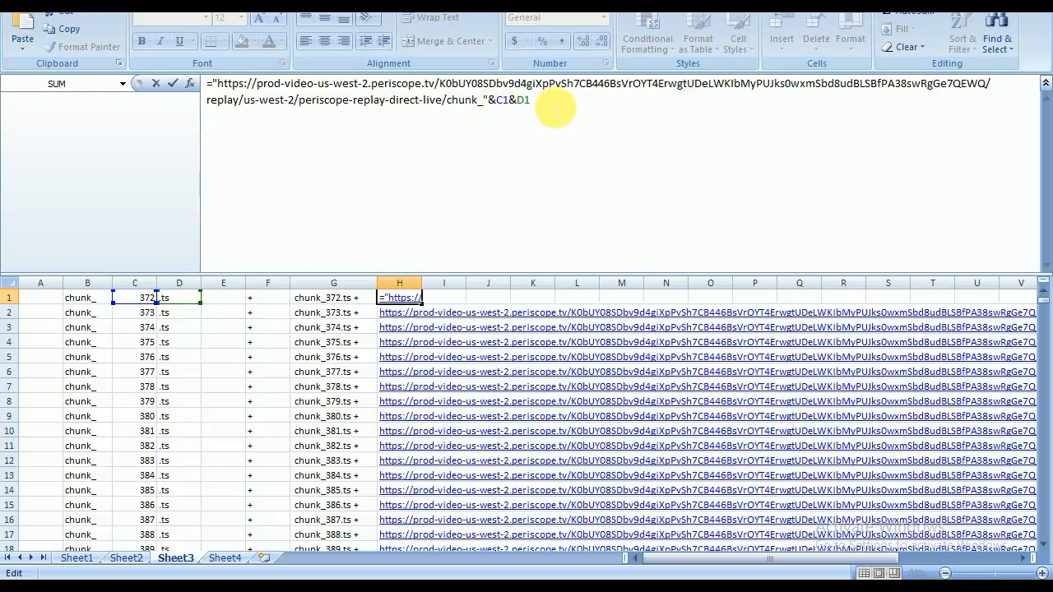
left_click_drag(556, 108, 455, 114)
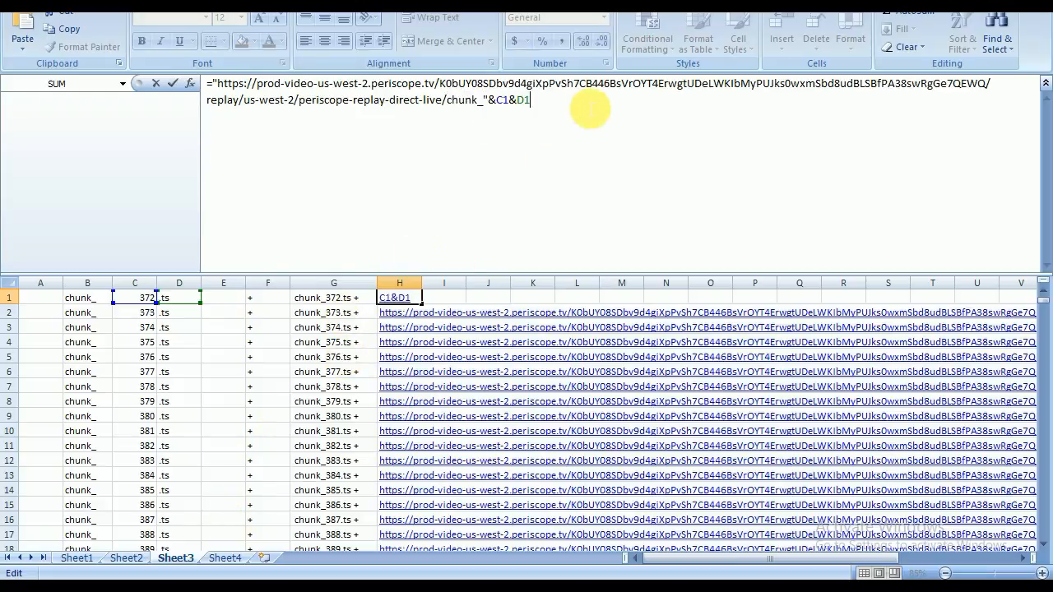
In cell H1 of Sheet1, replace chunk_0 in the link with the copied chunk_"&C1&D1.
left_click(122, 560)
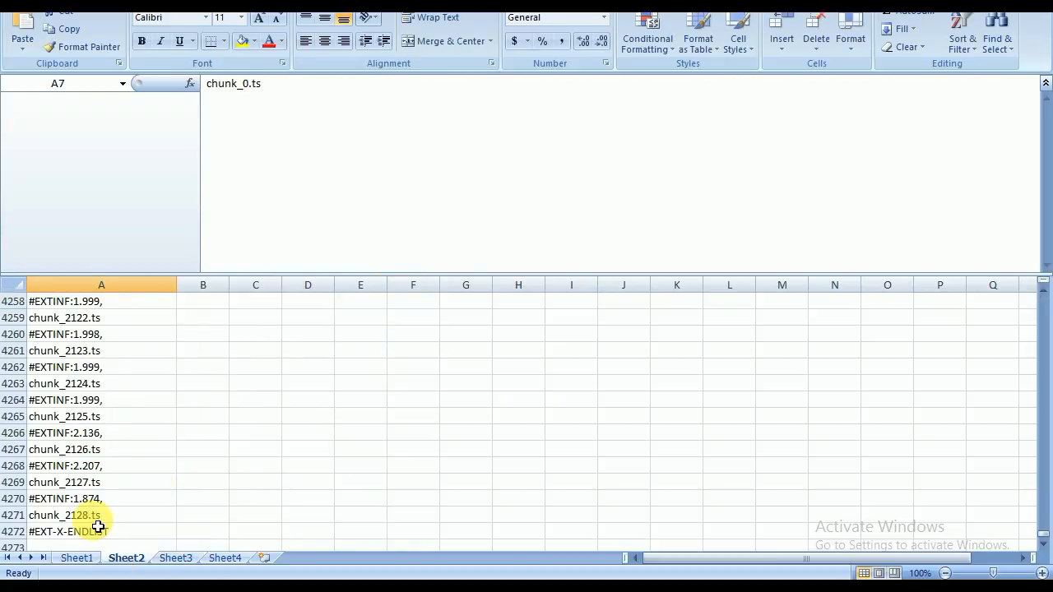
left_click(72, 558)
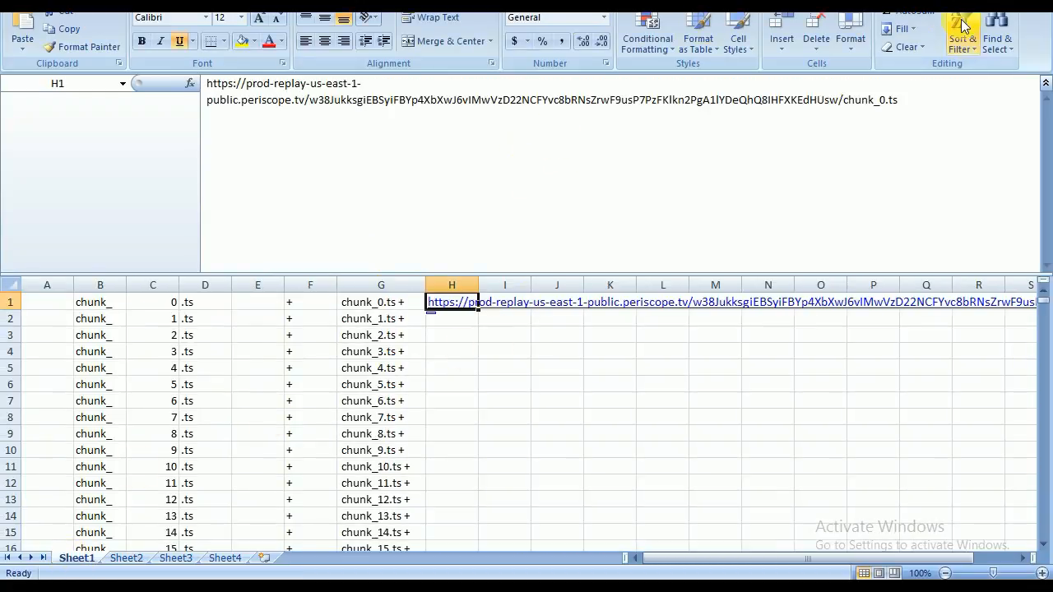
left_click(946, 94)
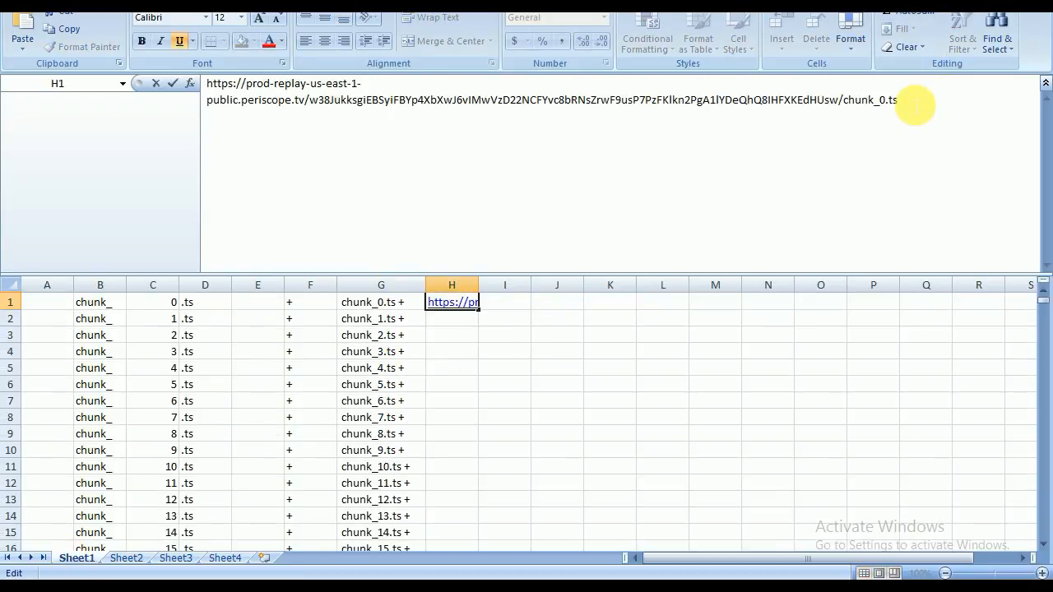
left_click(915, 105)
key("ctrl+v")
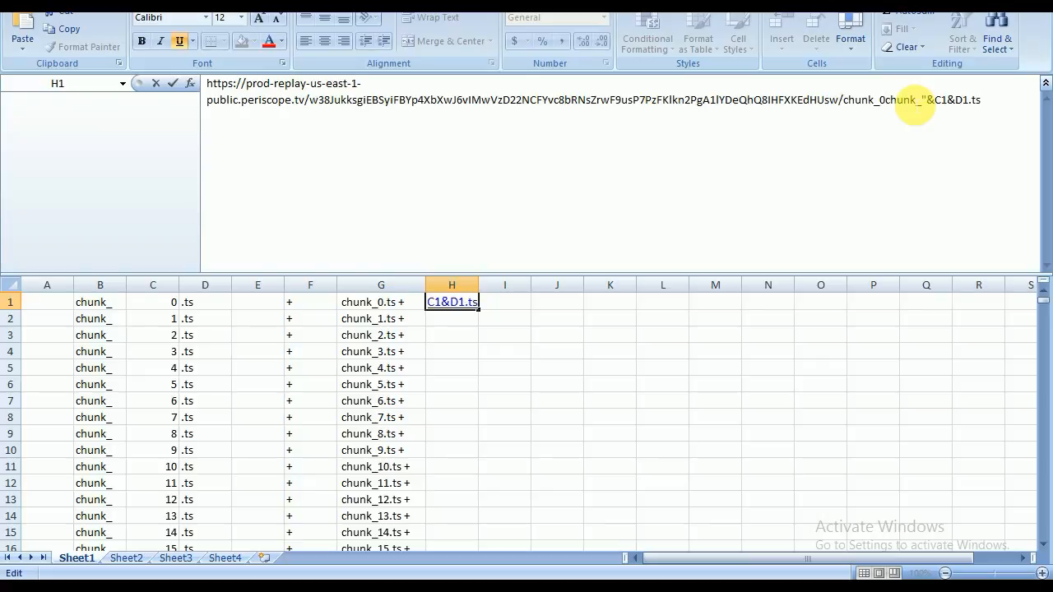
key("Left")
key("Left")
key("Left")
key("Left")
key("Left")
key("Left")
key("Left")
key("Left")
key("Left")
key("Left")
key("Left")
key("BackSpace")
key("BackSpace")
key("BackSpace")
key("BackSpace")
key("BackSpace")
key("BackSpace")
key("BackSpace")
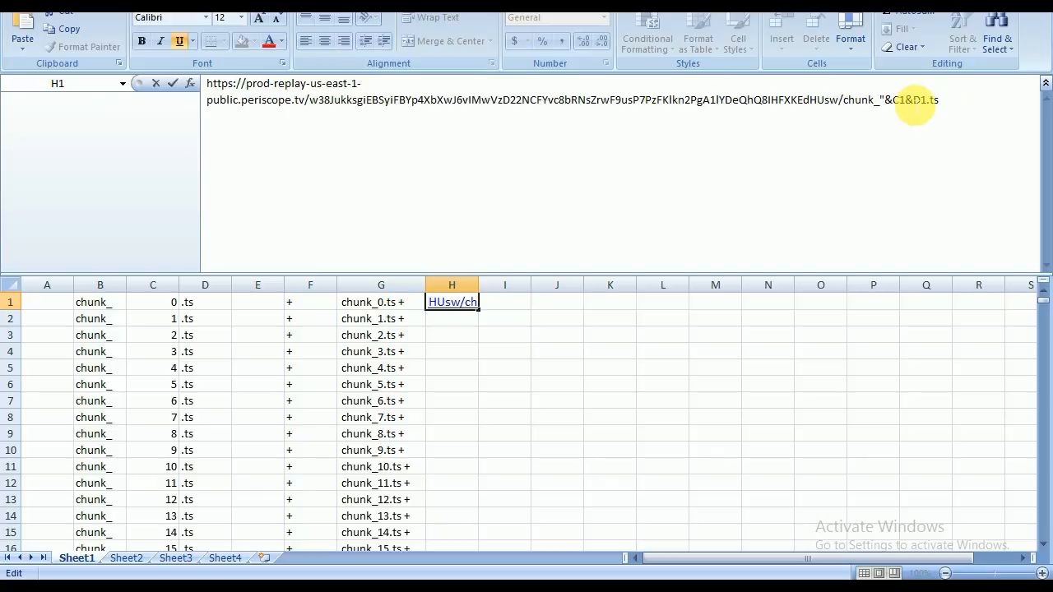
Insert =" before the https link in cell H1 and enter it as a formula.
key("Left")
key("Left")
key("Left")
key("Left")
key("Left")
key("Left")
key("Left")
key("Left")
key("Left")
key("Left")
key("Left")
key("Left")
key("Left")
key("Left")
key("Left")
key("Left")
key("Left")
key("Left")
key("Left")
key("Left")
key("Left")
type("=")
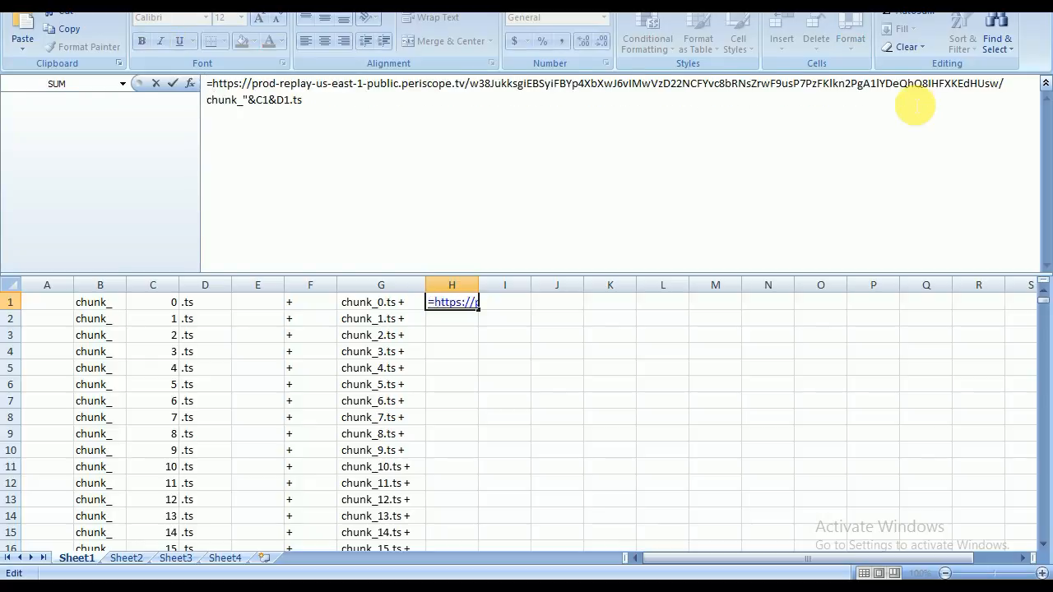
type("\"")
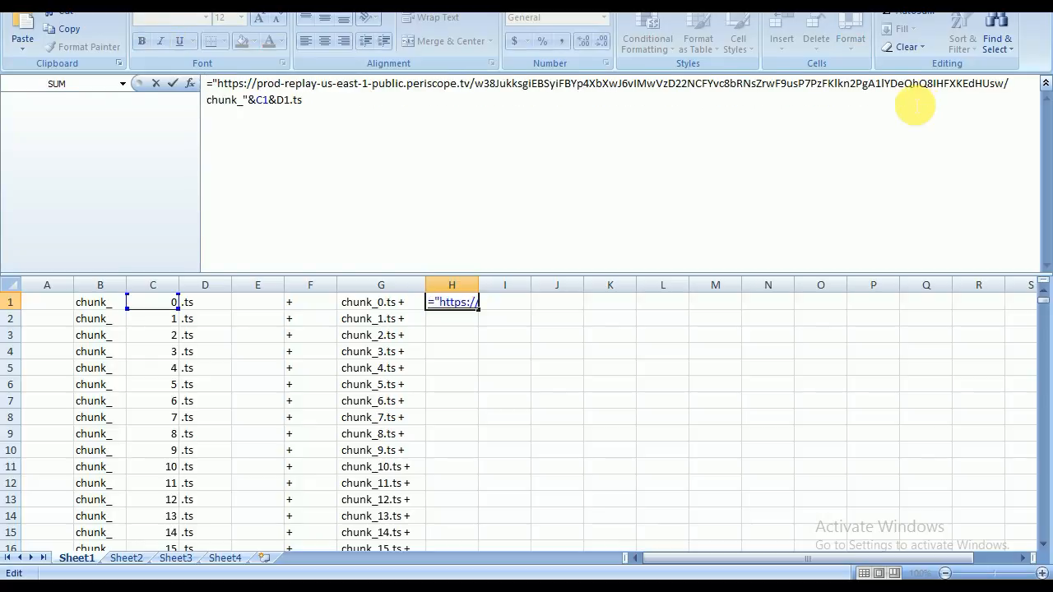
key("Return")
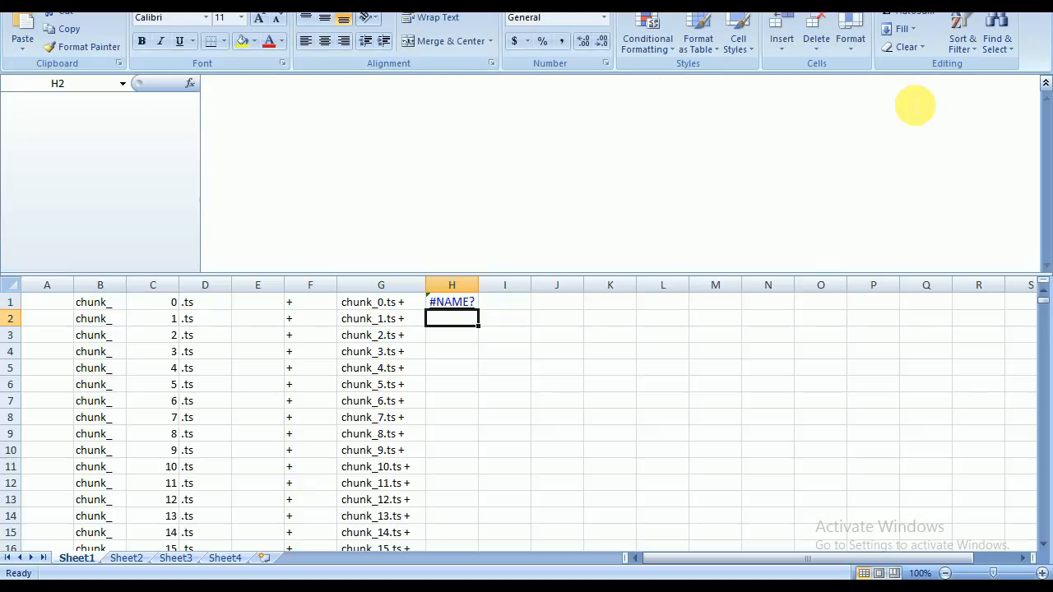
Compare Sheet1's H1 formula with the one on Sheet3 and remove its trailing .ts so it ends with &C1&D1.
key("Up")
left_click(425, 117)
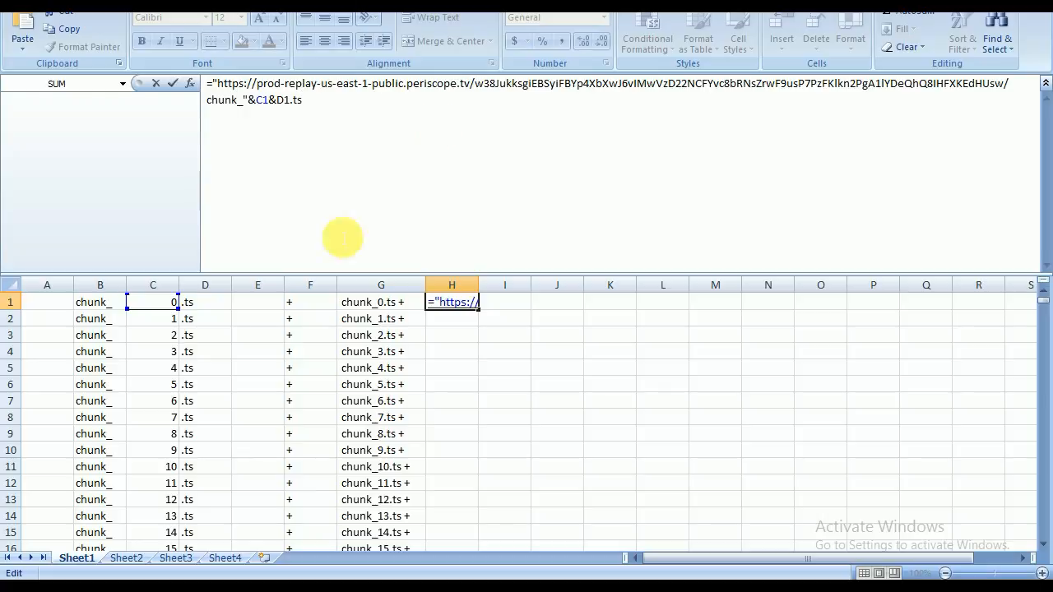
left_click(224, 558)
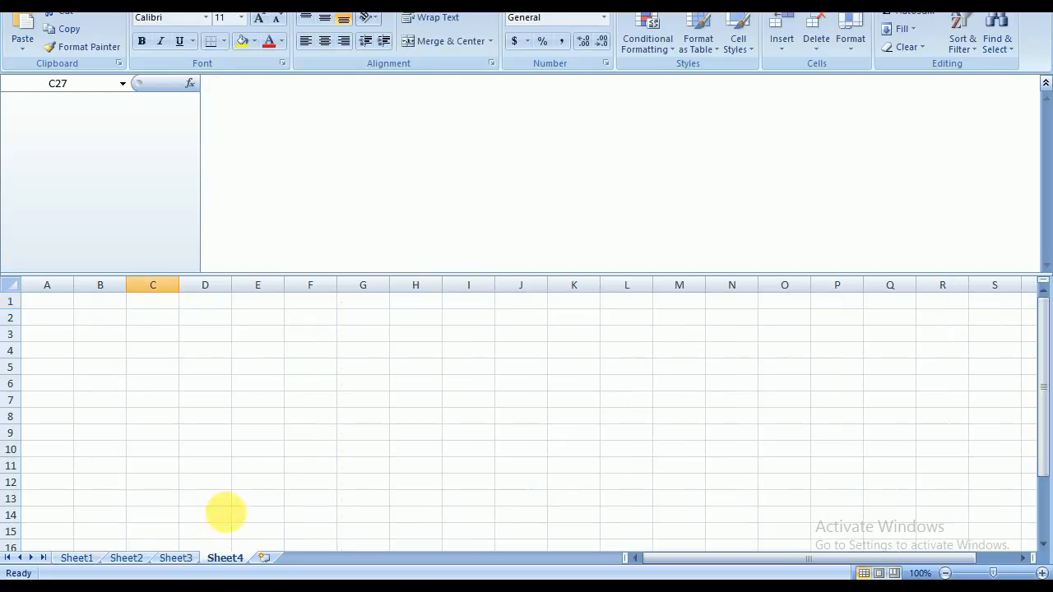
left_click(160, 558)
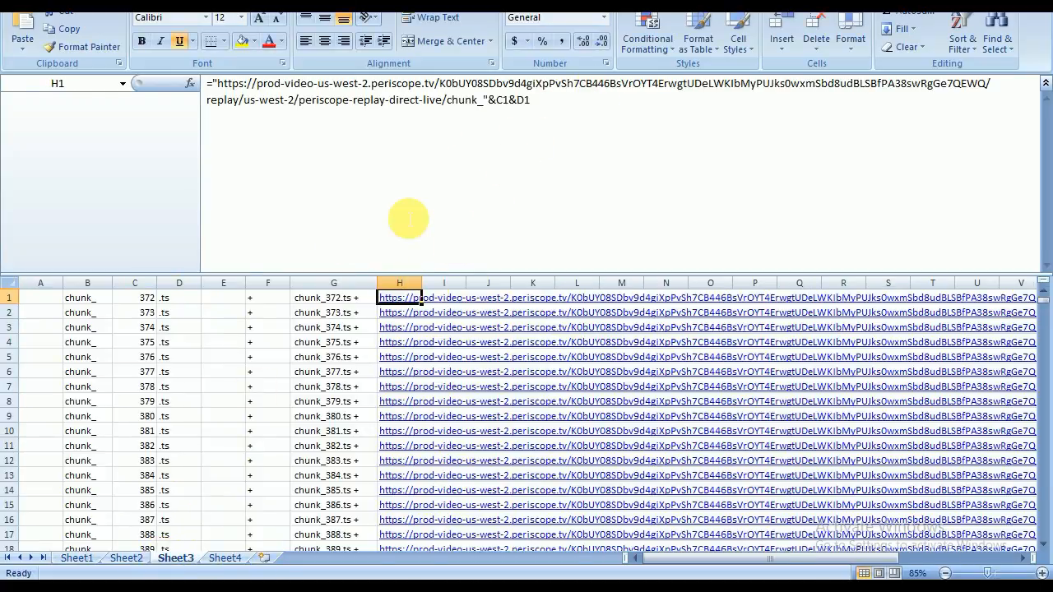
left_click(87, 561)
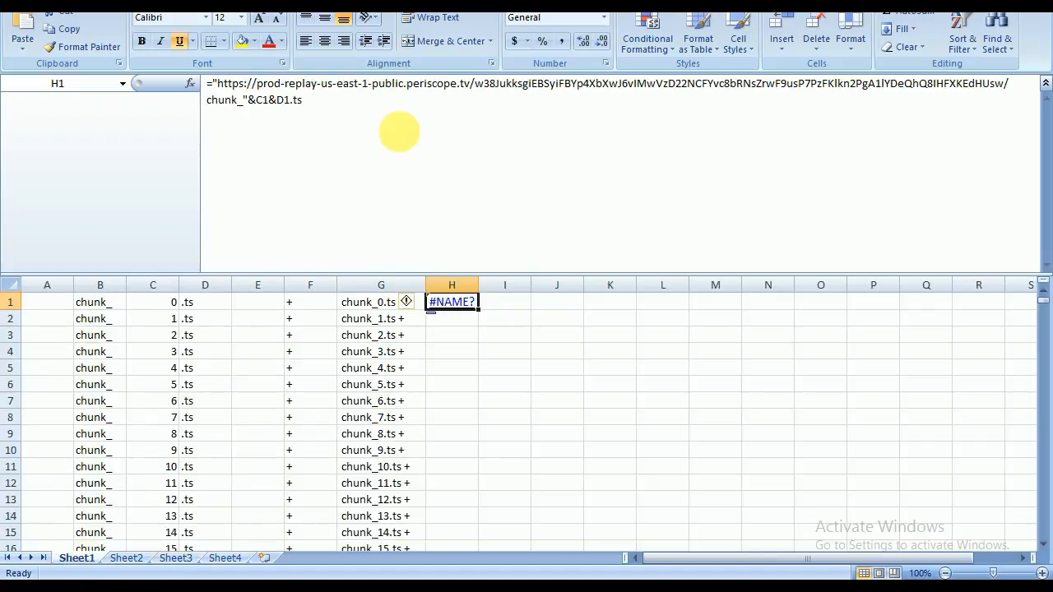
left_click(390, 123)
key("BackSpace")
key("BackSpace")
key("BackSpace")
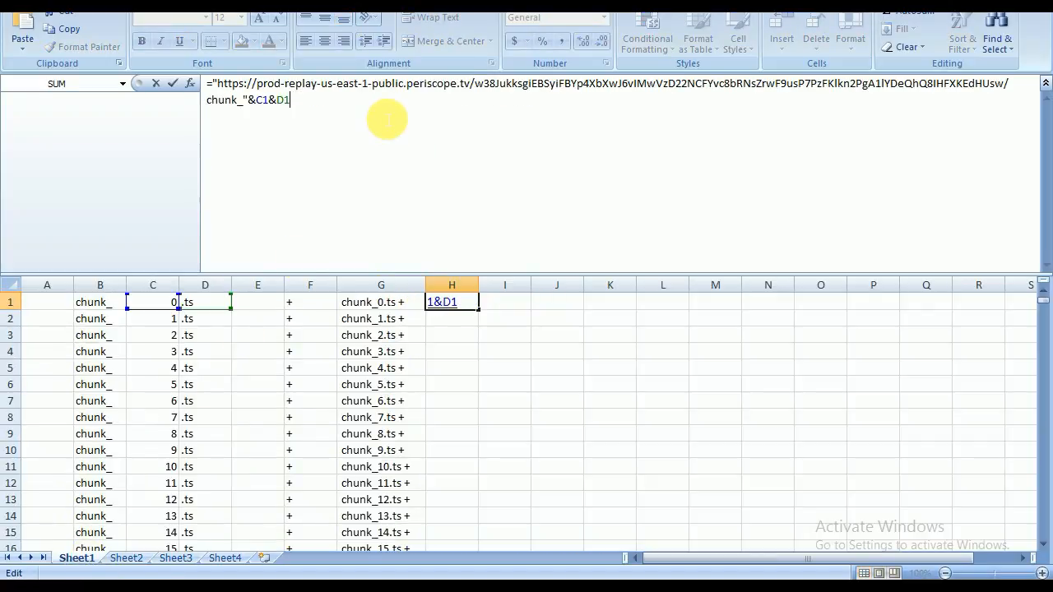
key("Return")
key("Up")
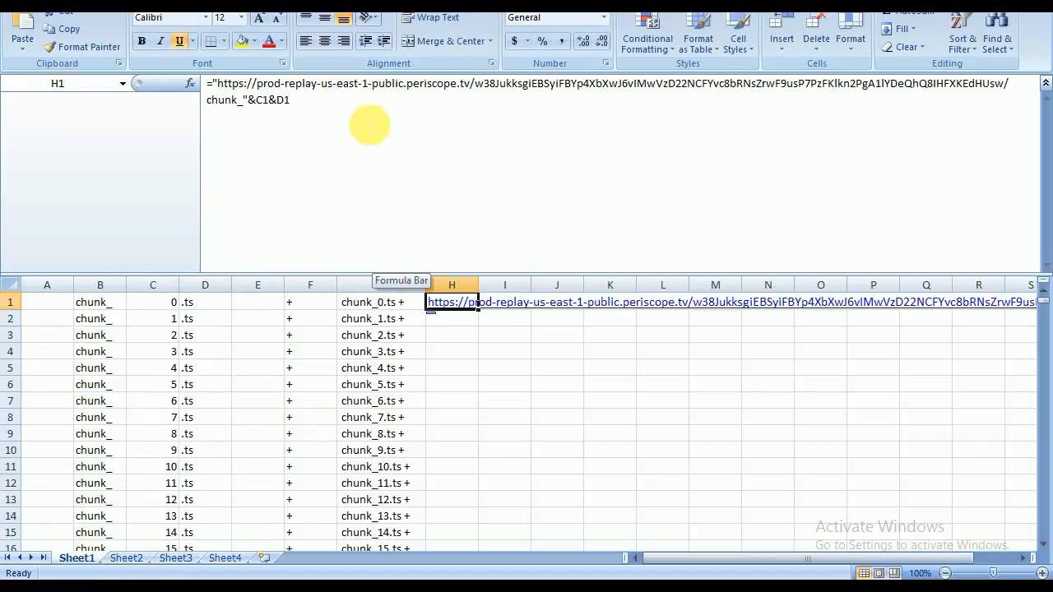
Fill the H1 link formula down to H2 and check the cell references in the copied formula.
left_click_drag(486, 317, 482, 330)
left_click(459, 343)
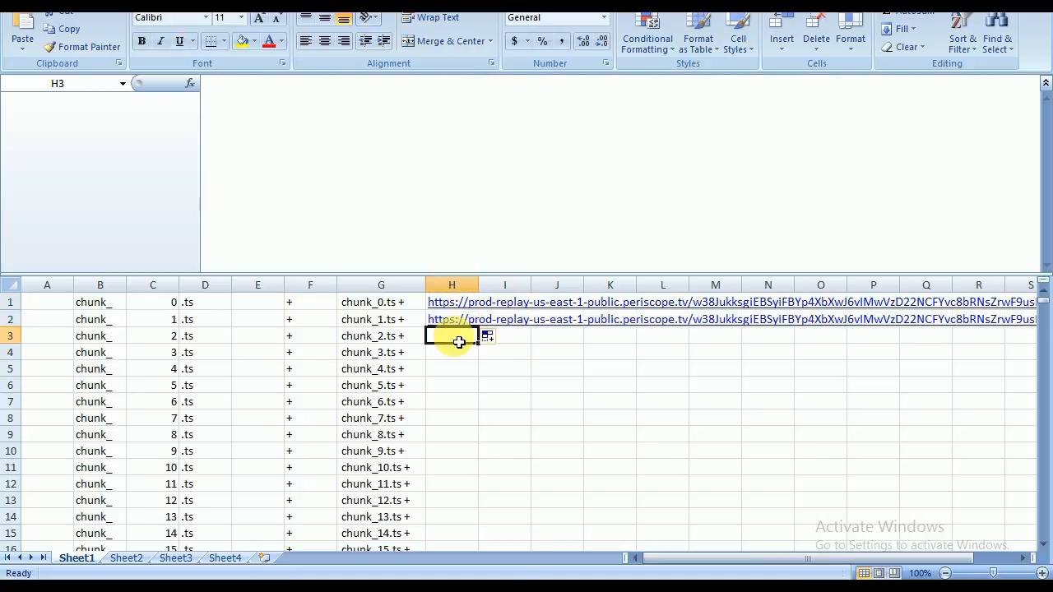
key("Up")
left_click_drag(312, 106, 258, 107)
left_click(324, 113)
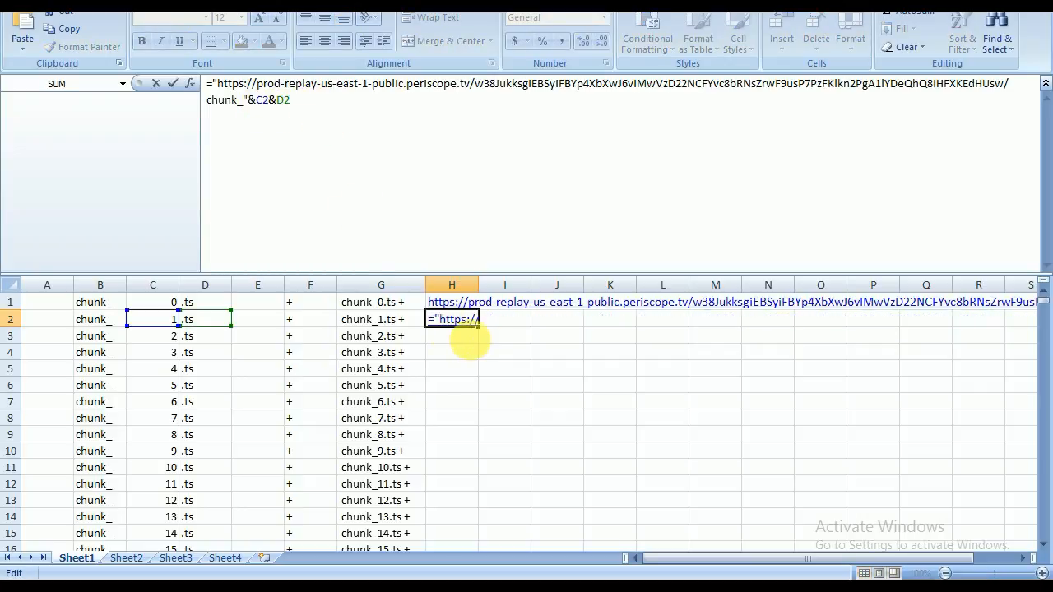
Fill the H2 link formula down column H to row 2129 and copy the filled links.
key("Return")
key("Return")
key("Up")
key("Up")
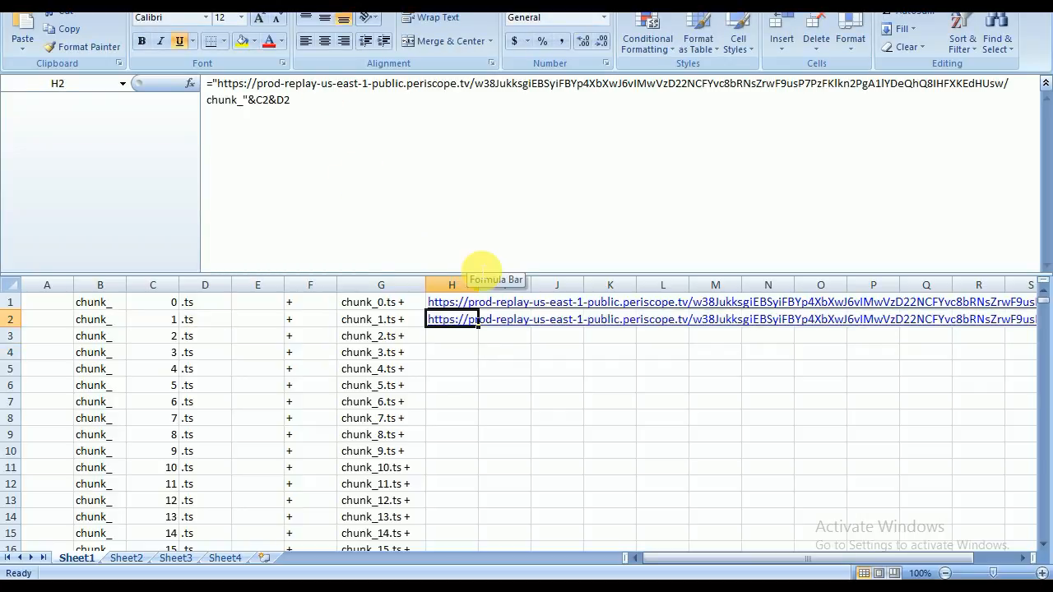
left_click_drag(480, 329, 471, 531)
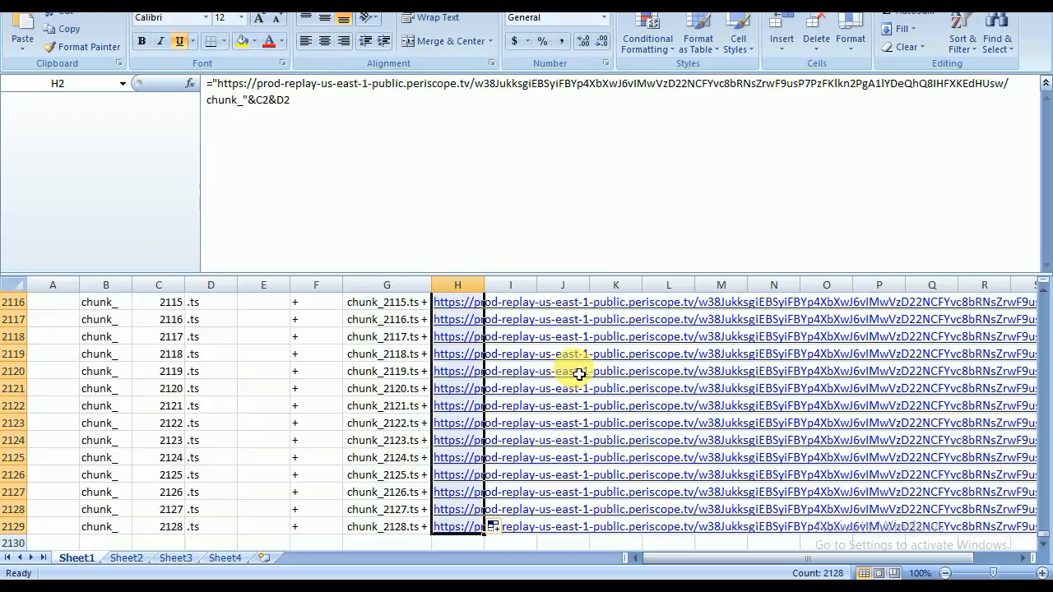
key("ctrl+c")
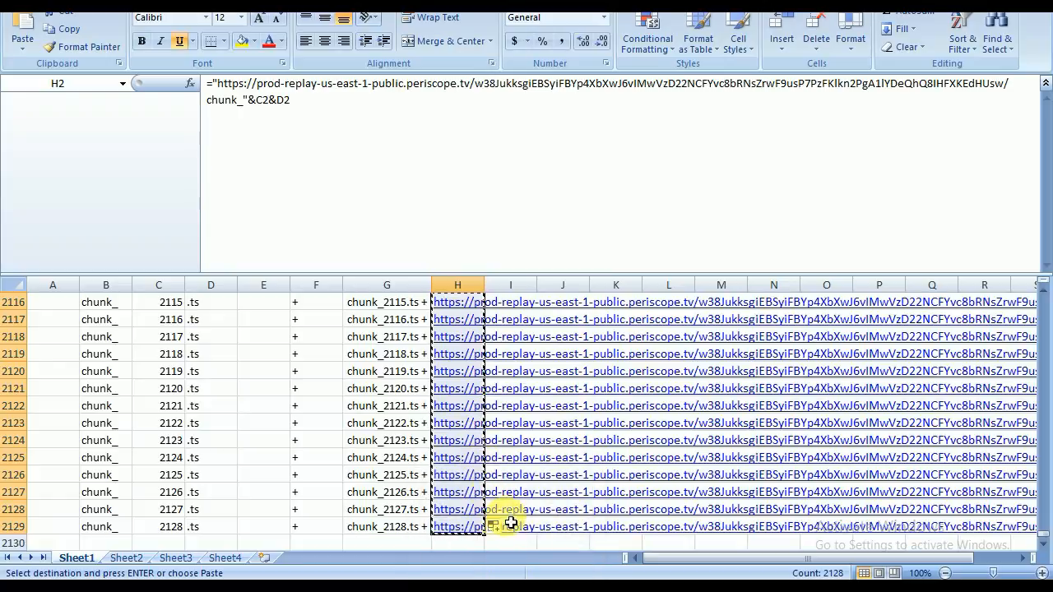
Switch to Chrome and look up code in a new tab.
left_click(521, 582)
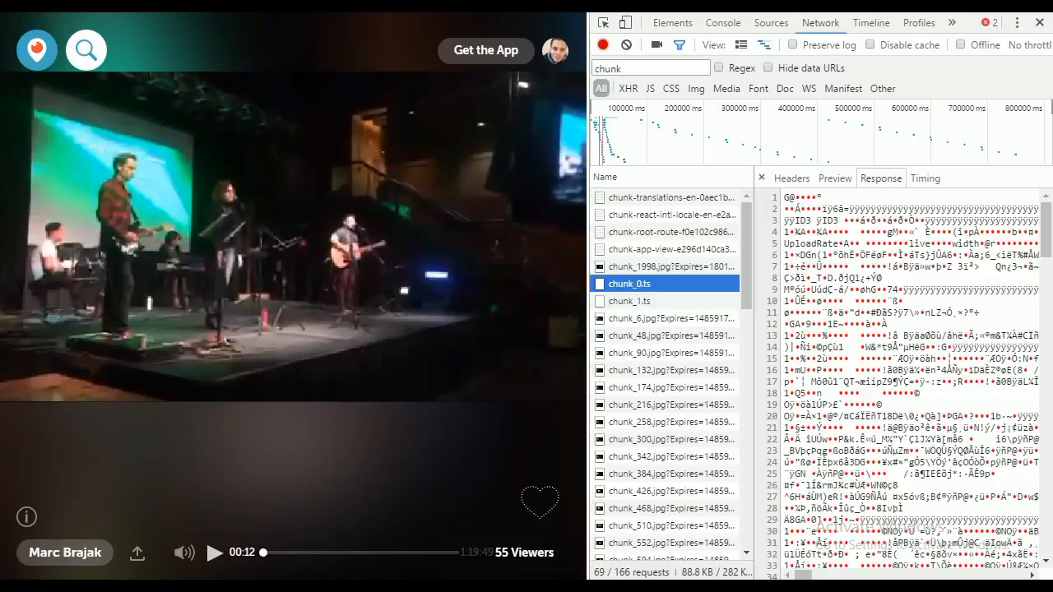
key("ctrl+t")
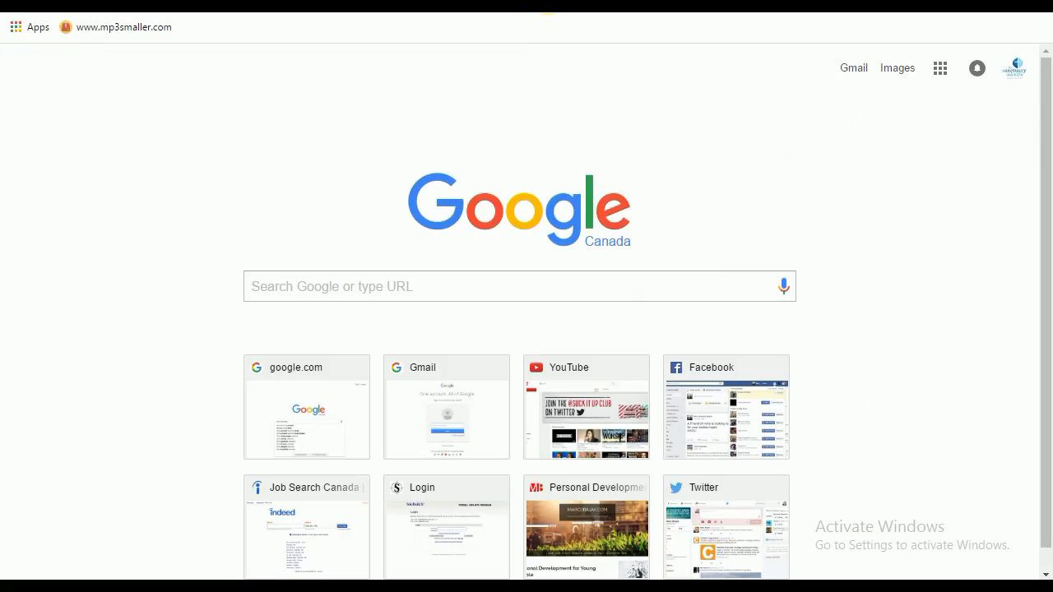
type("code")
key("Return")
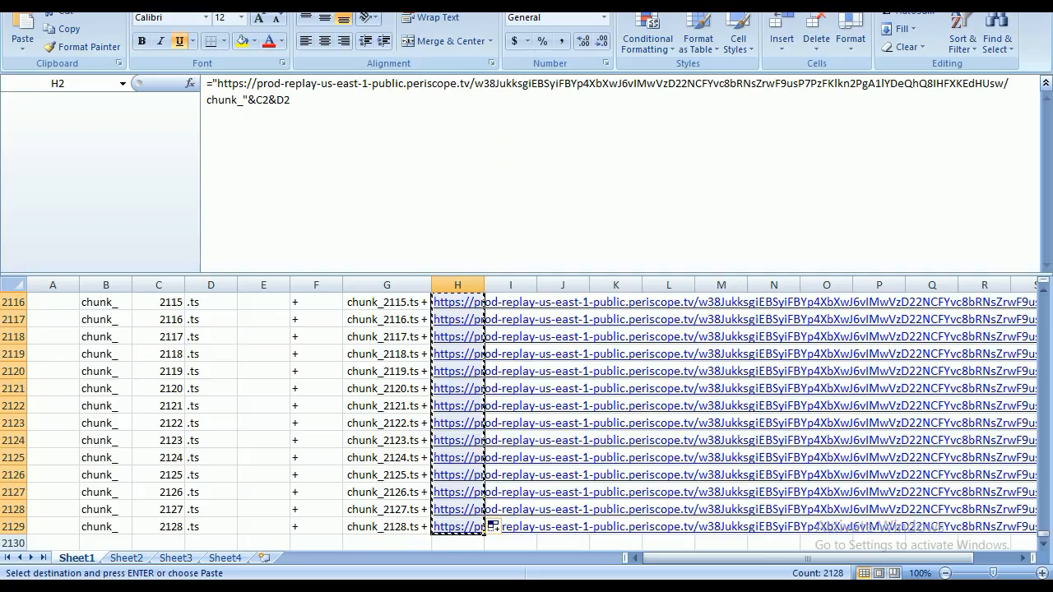
left_click(375, 395)
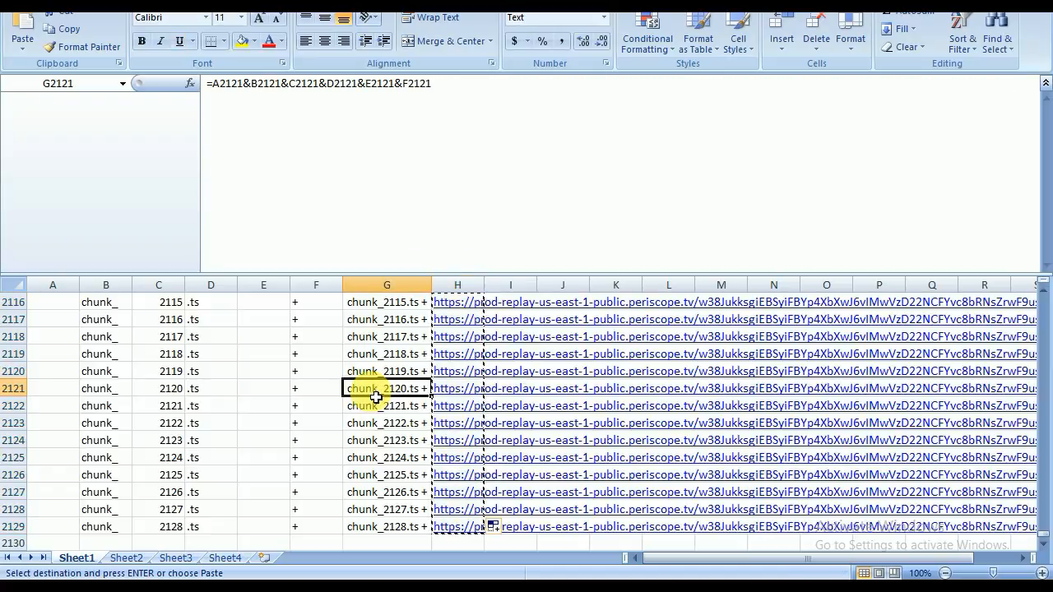
left_click(481, 90)
key("Return")
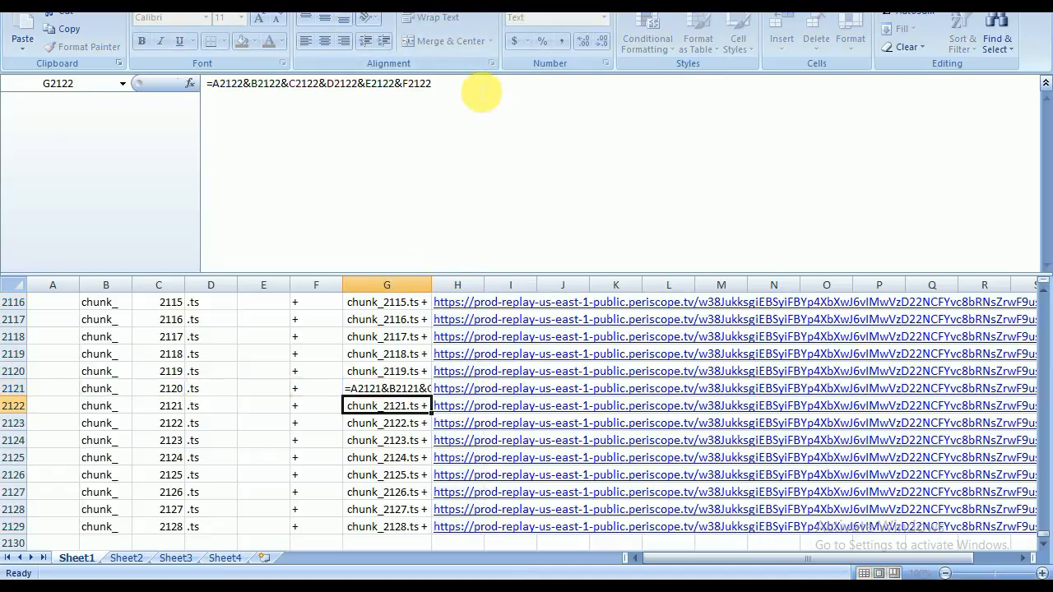
key("ctrl+z")
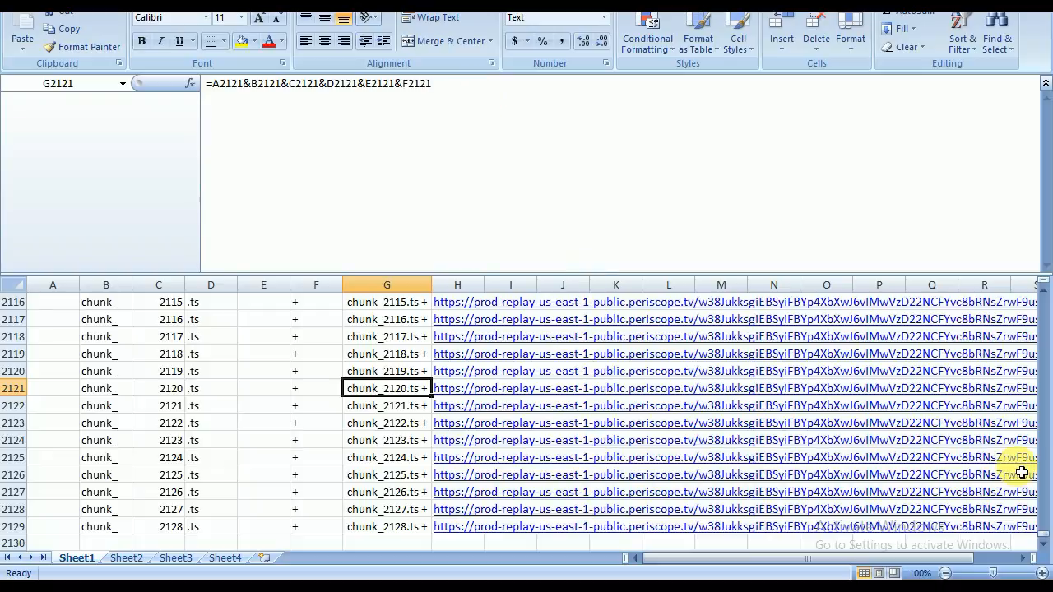
Copy the five chunk links in cells H2 to H6 of Sheet1.
left_click_drag(1042, 535, 1048, 290)
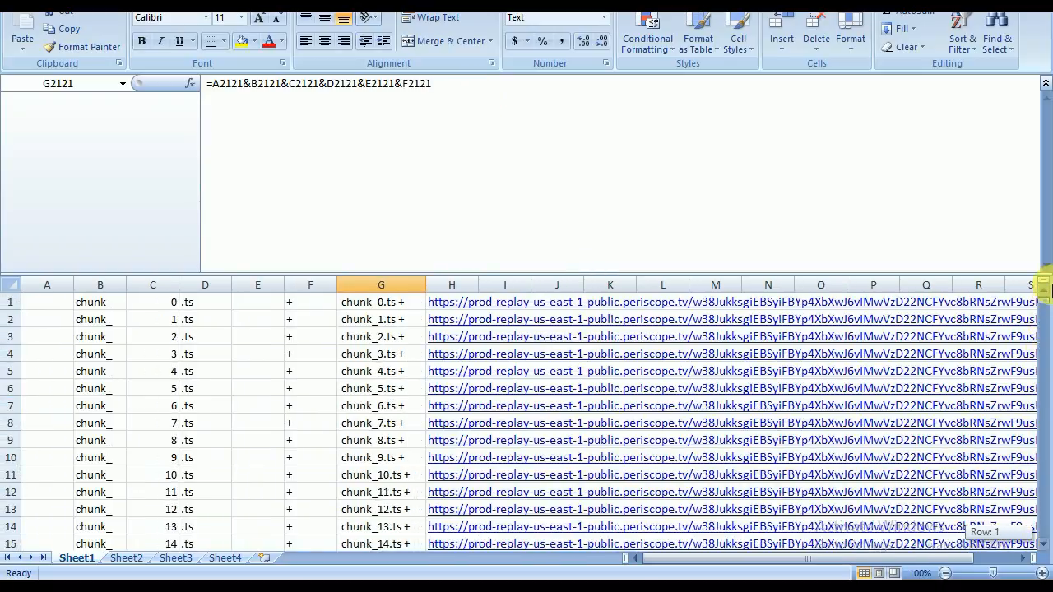
left_click(381, 302)
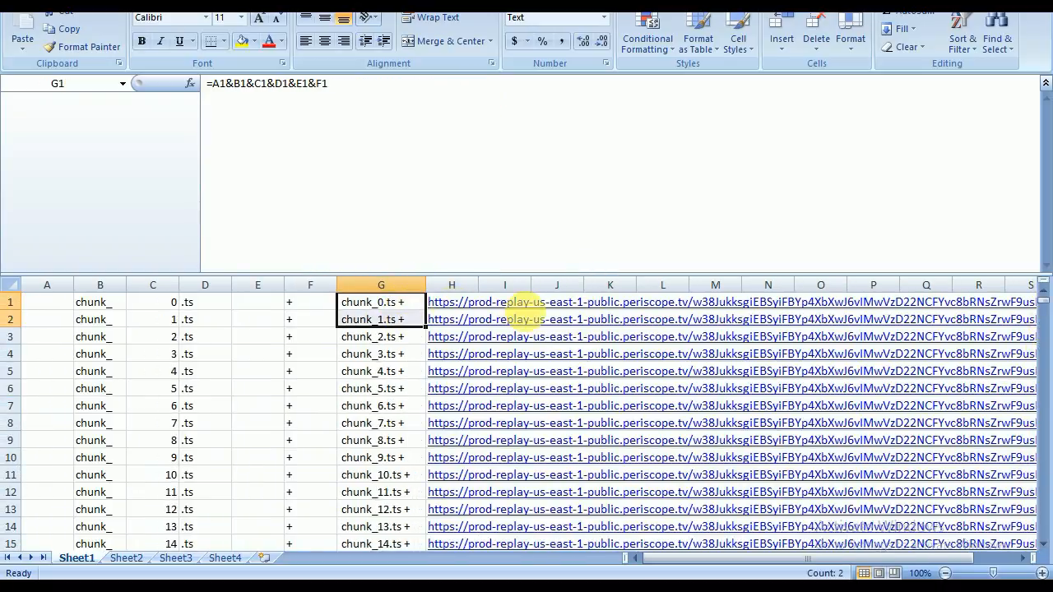
key("Right")
key("Down")
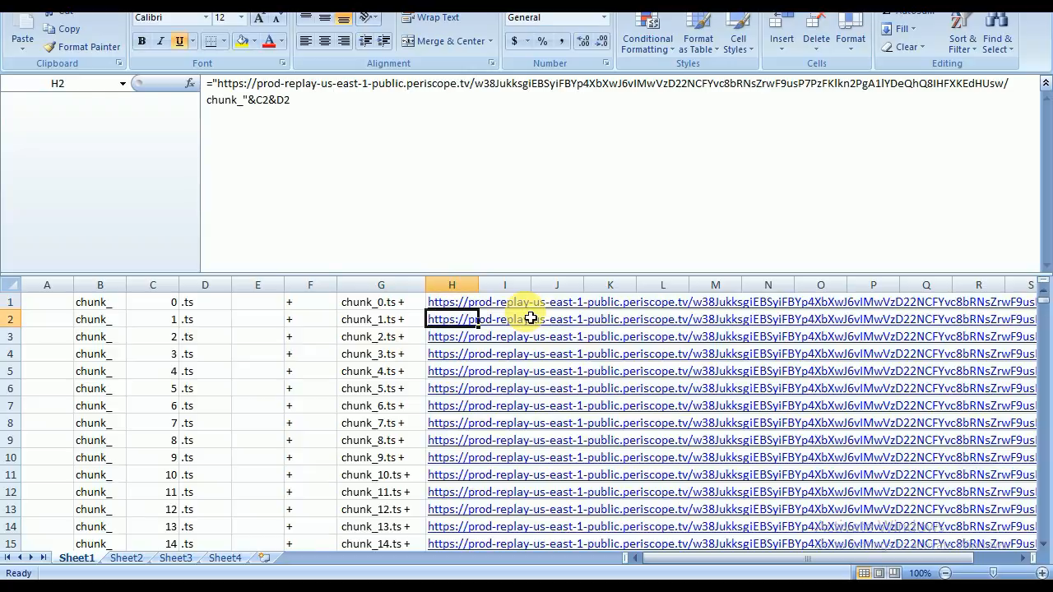
key("shift+Down")
key("shift+Down")
key("shift+Down")
key("shift+Down")
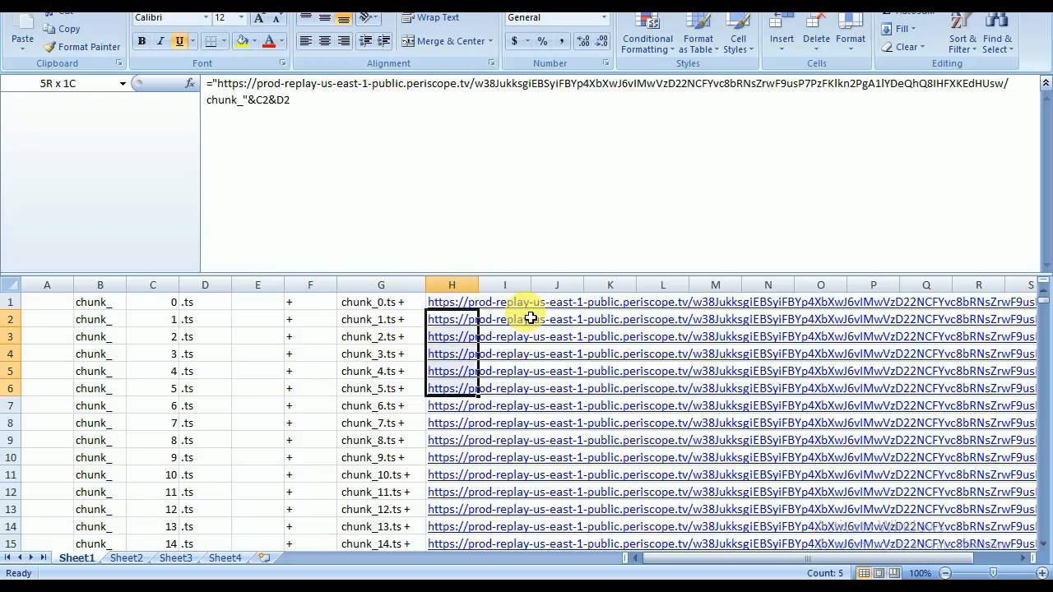
key("ctrl+c")
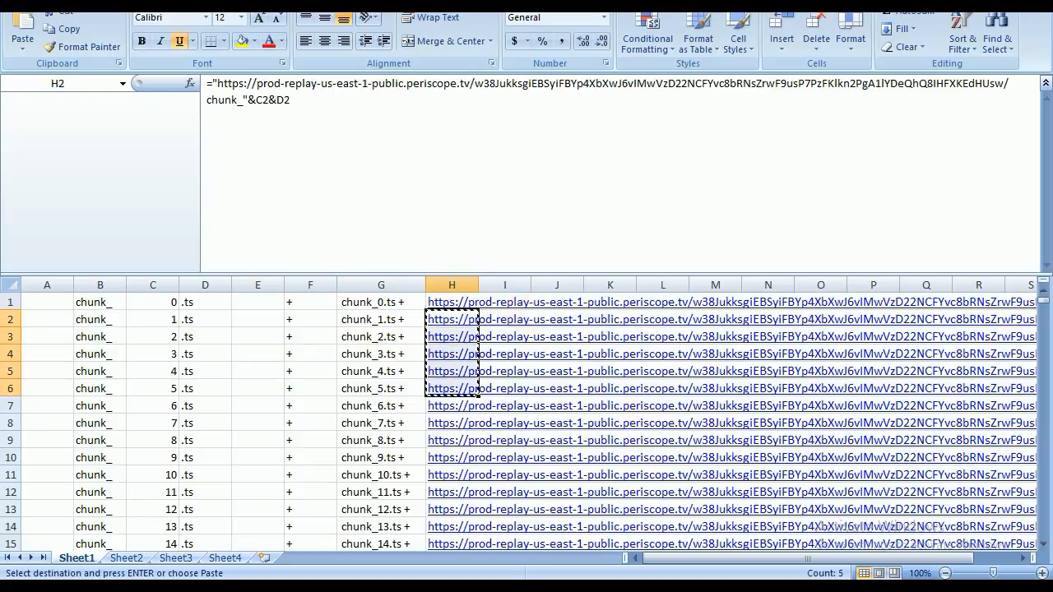
Switch to Chrome and open the Multiple URL Opener web tool on the codegena site.
key("alt+Tab")
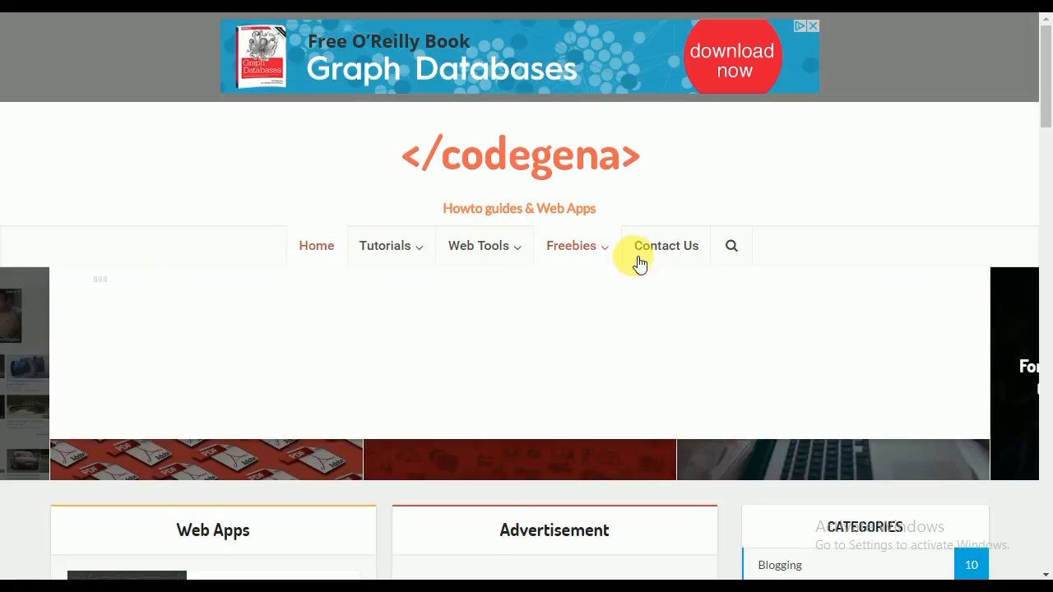
mouse_move(483, 260)
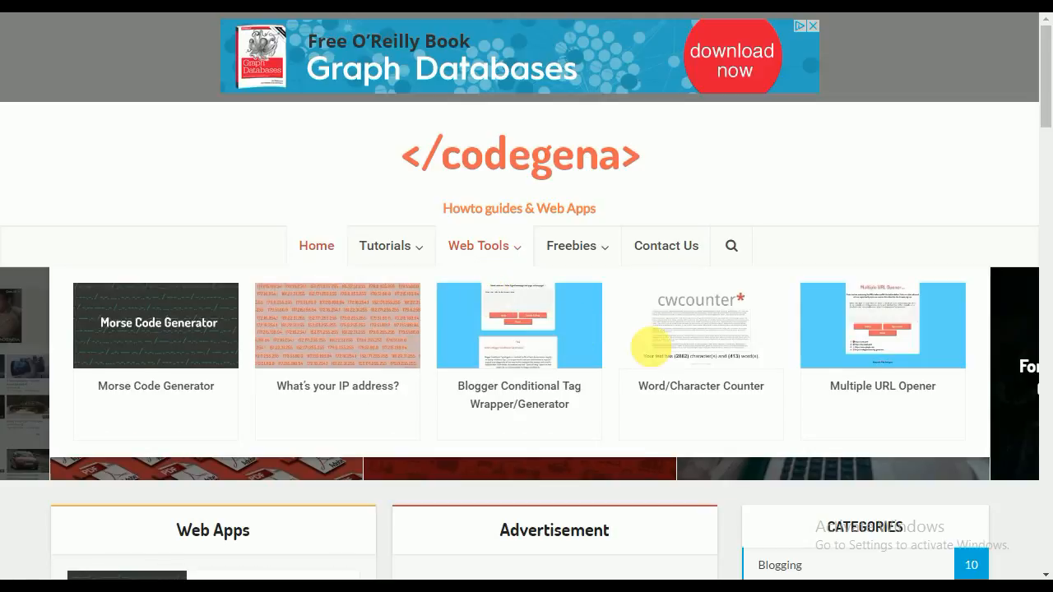
left_click(882, 332)
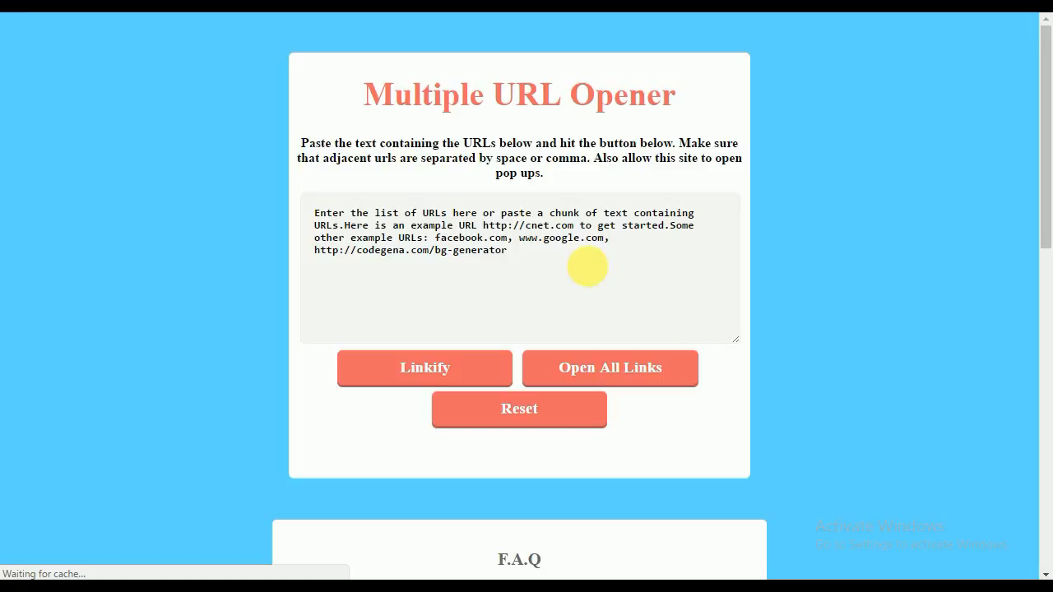
Replace the sample text in the URL box with the copied chunk links and open all the links.
left_click(556, 270)
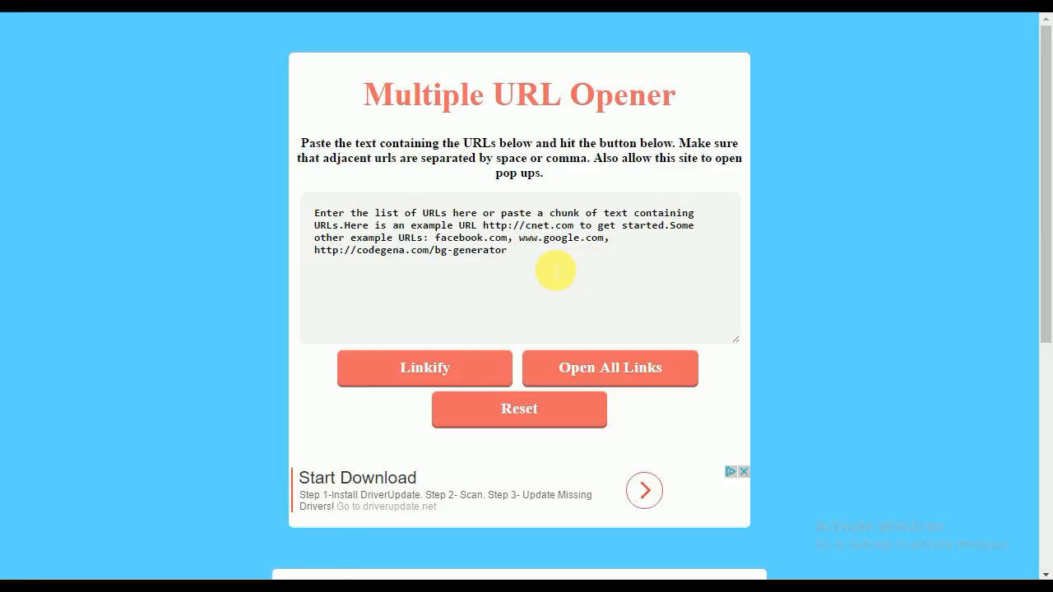
key("ctrl+a")
key("BackSpace")
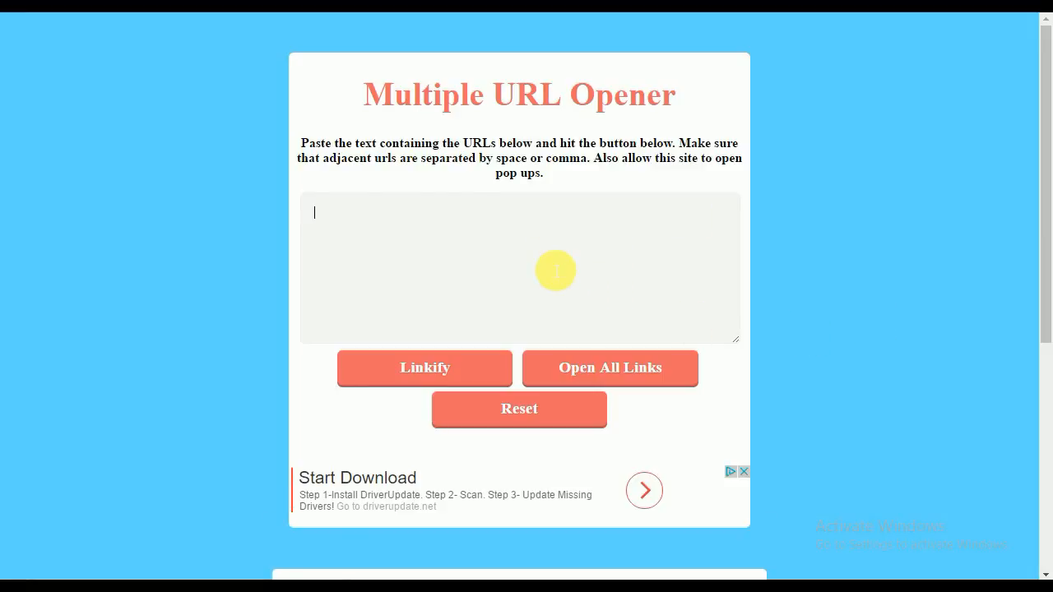
key("ctrl+v")
scroll(482, 318, "down", 1)
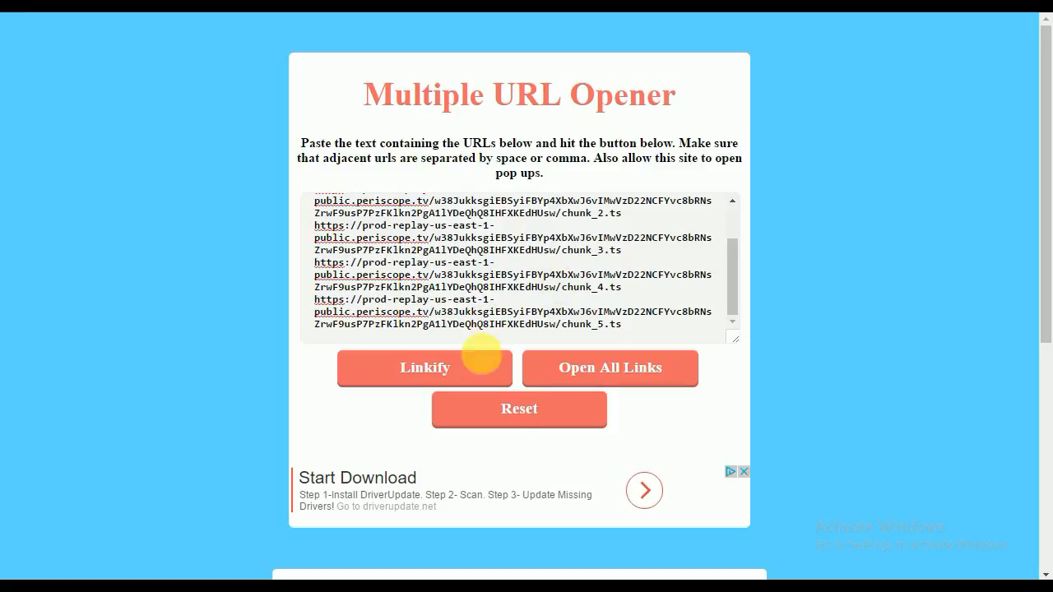
left_click(617, 375)
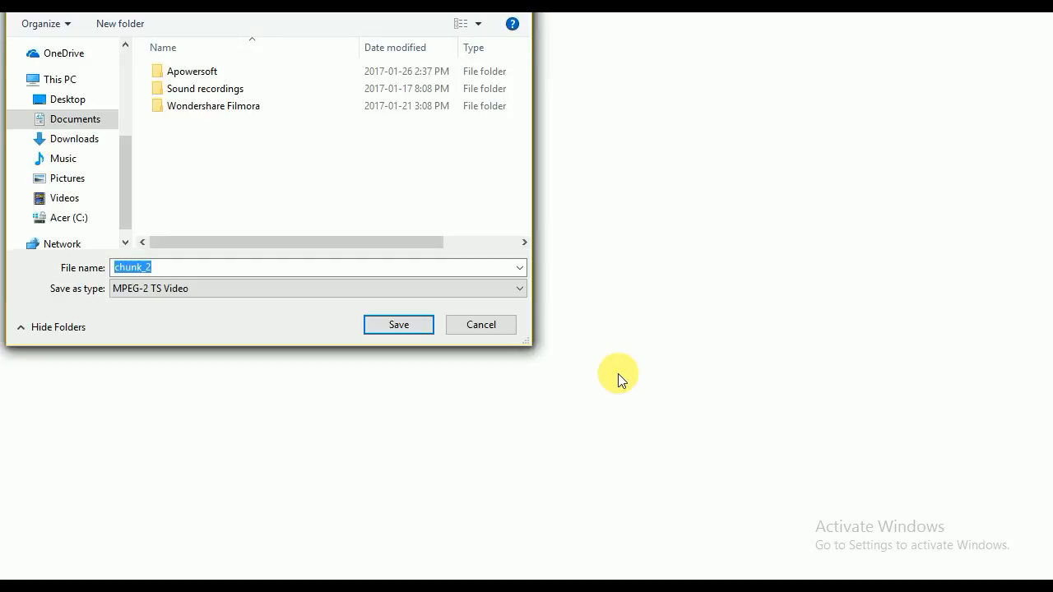
Save chunk_2 to the Desktop as an MPEG-2 TS Video.
left_click(82, 100)
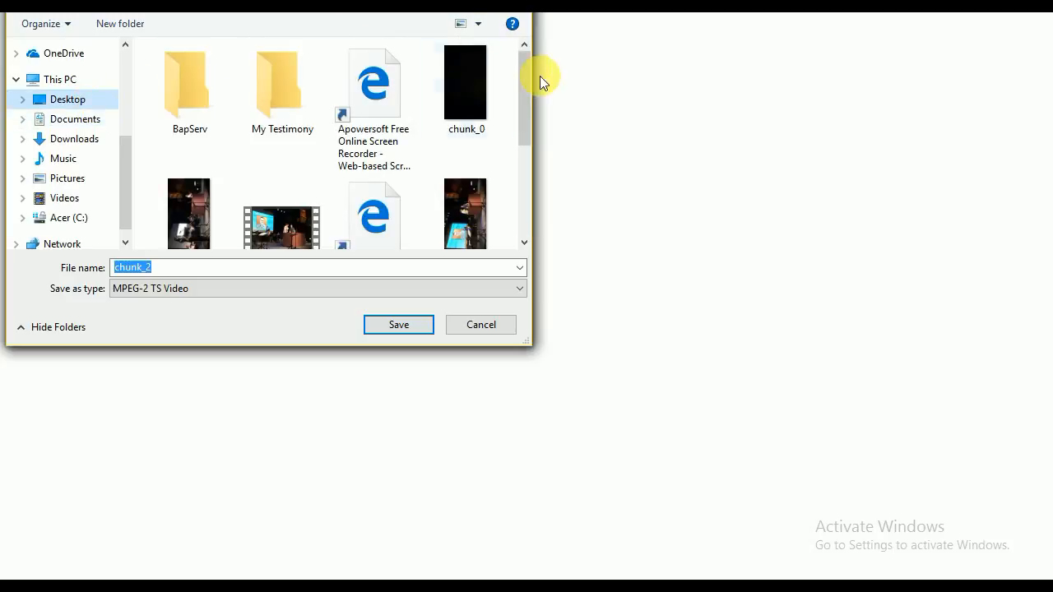
left_click_drag(520, 91, 526, 211)
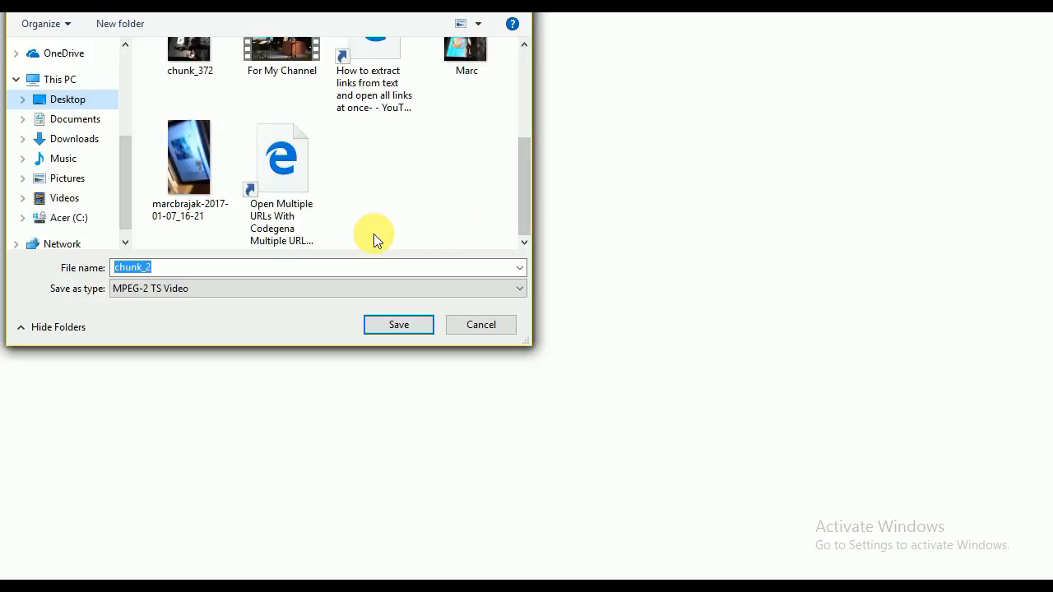
left_click(278, 290)
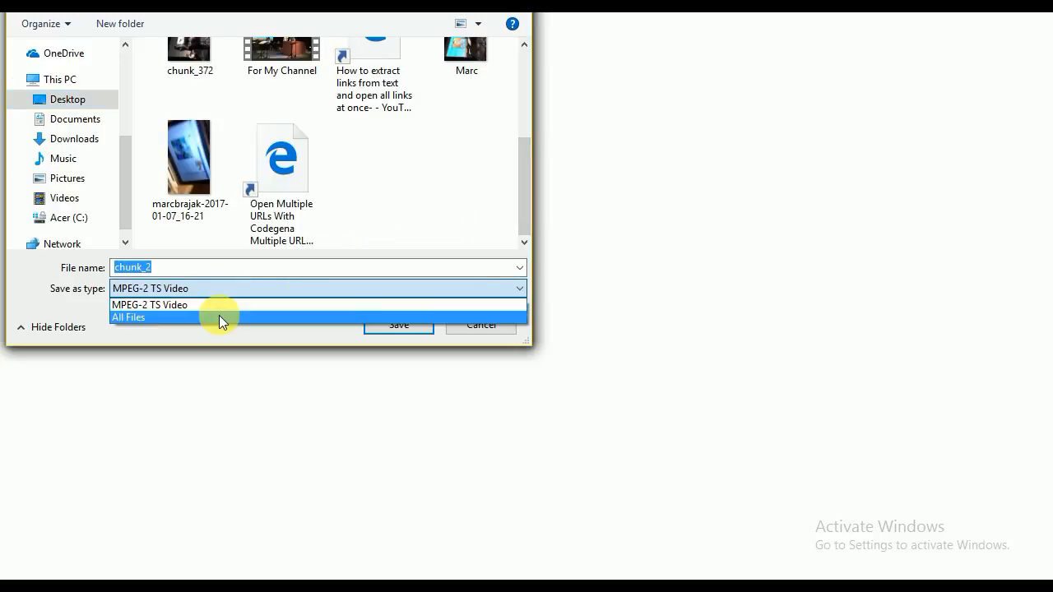
left_click(220, 347)
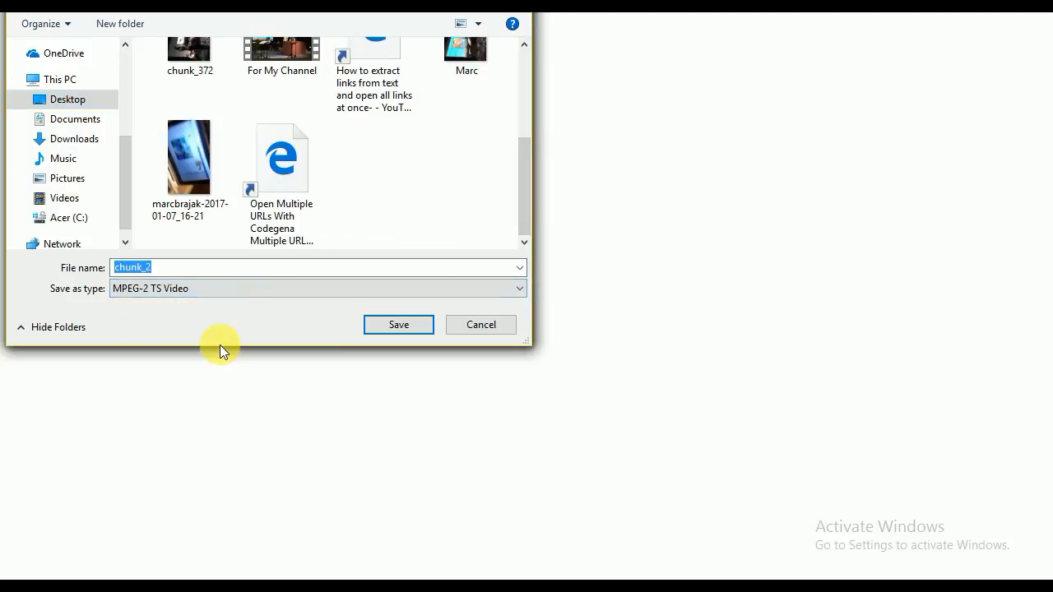
left_click(397, 323)
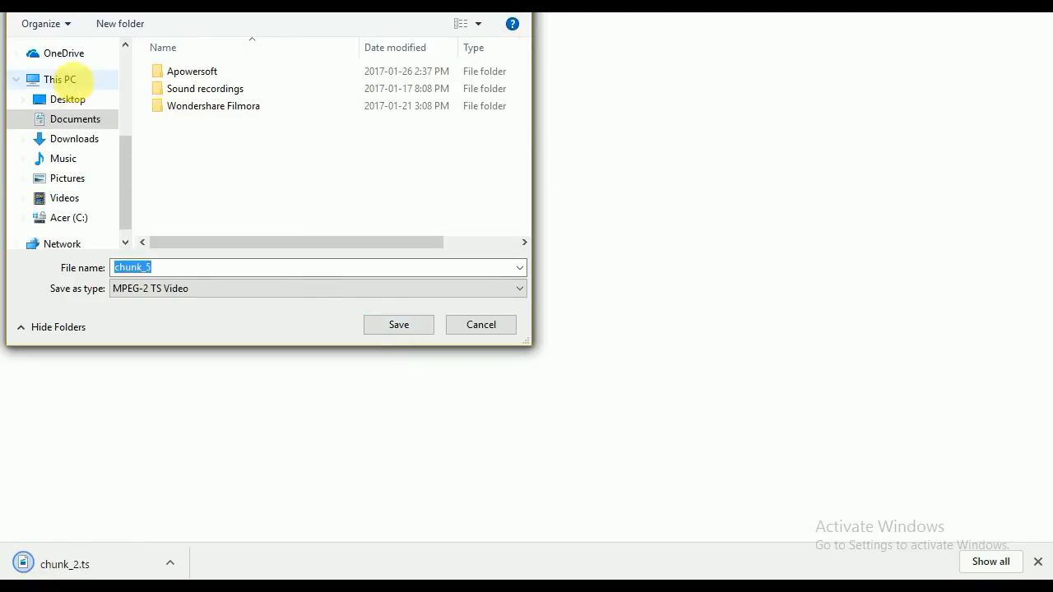
Save chunk_5, chunk_4, chunk_3 and chunk_1 to the Desktop and dismiss the pop-up note.
left_click(83, 105)
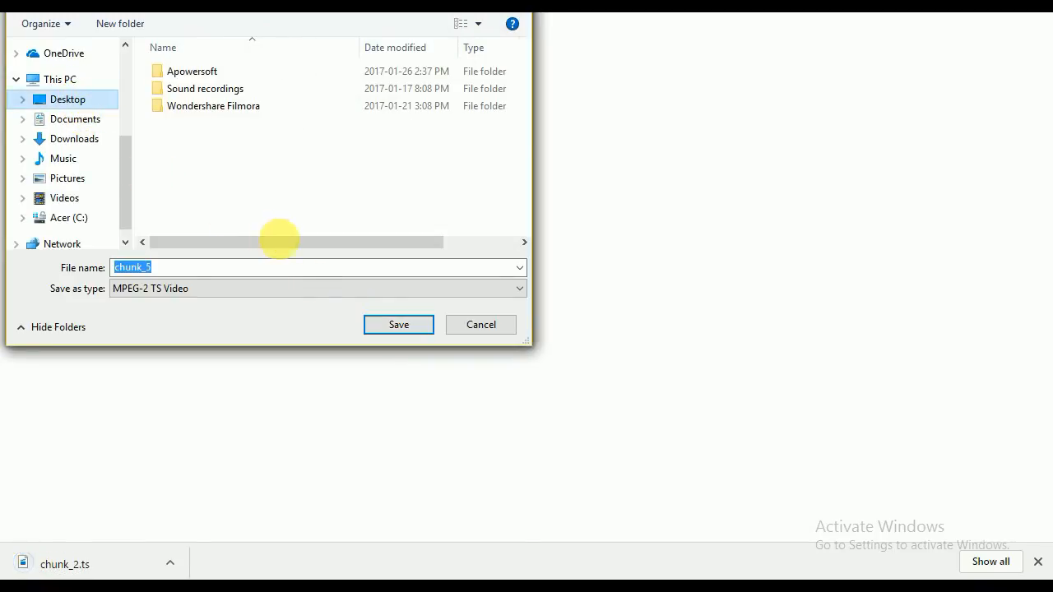
left_click(395, 326)
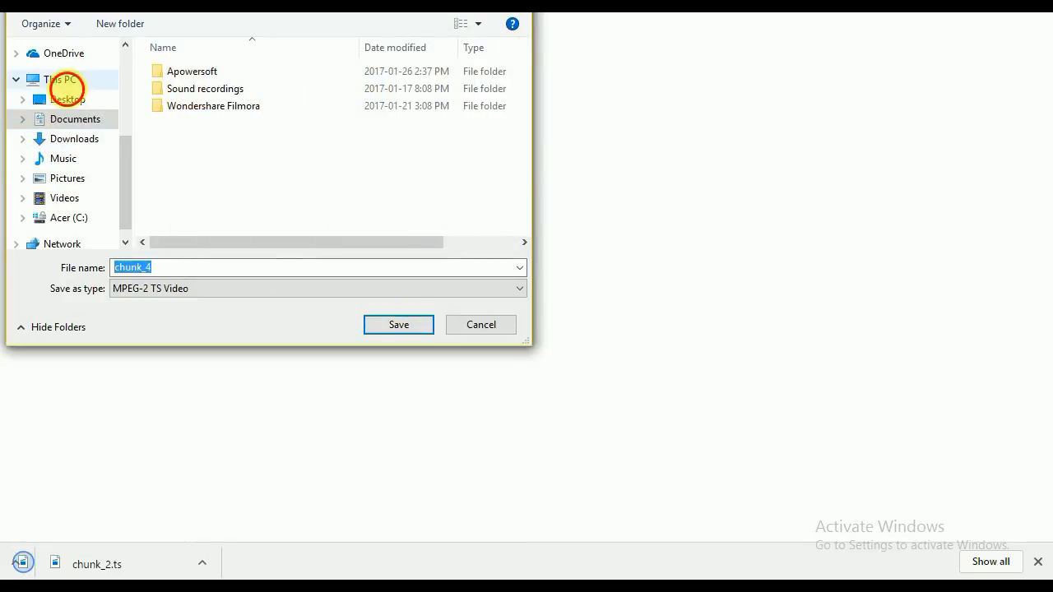
left_click(67, 98)
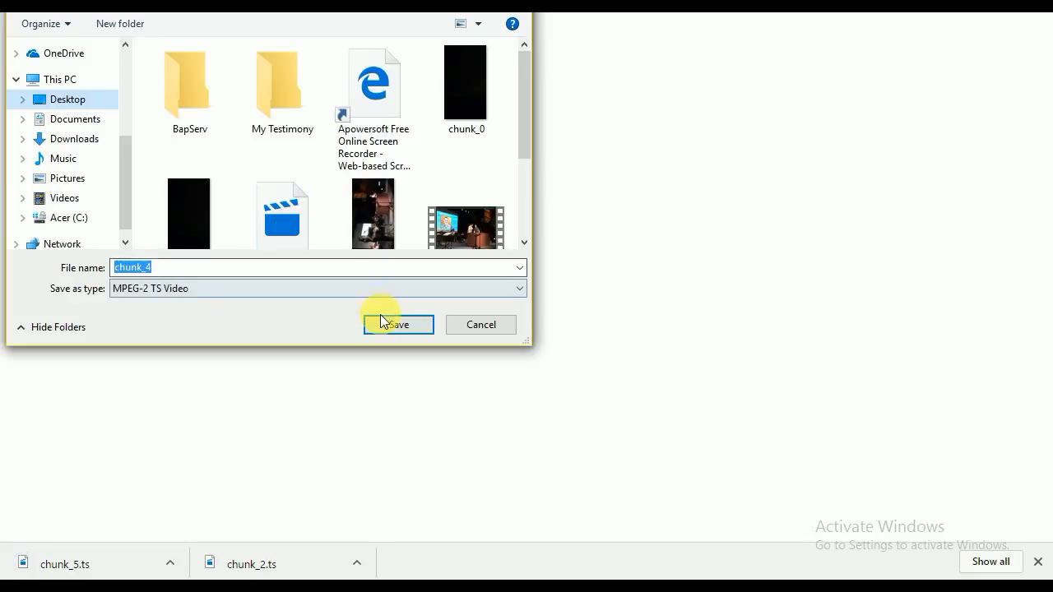
left_click(382, 325)
left_click(68, 100)
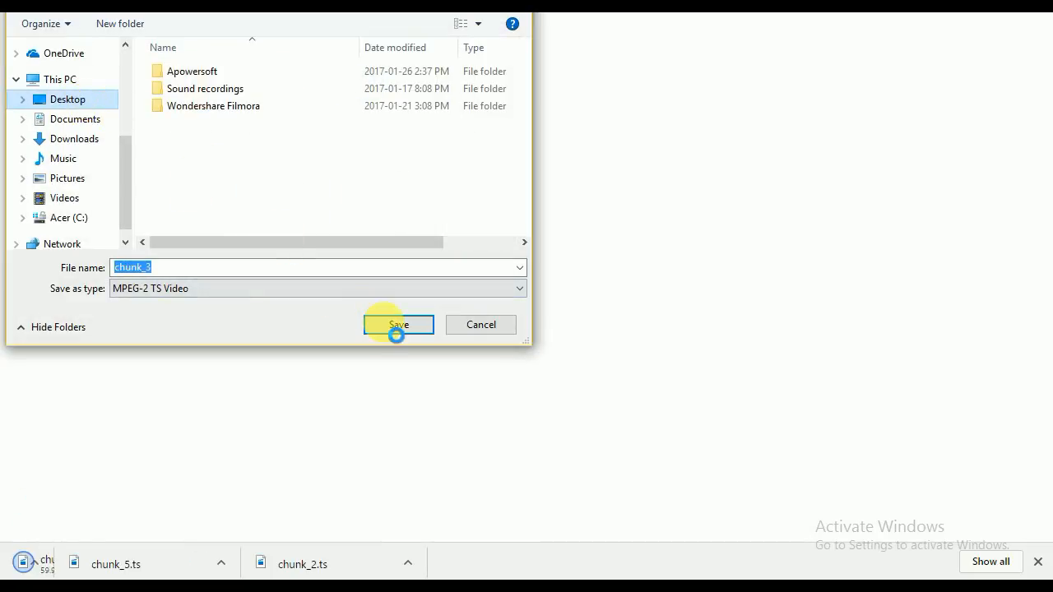
left_click(397, 325)
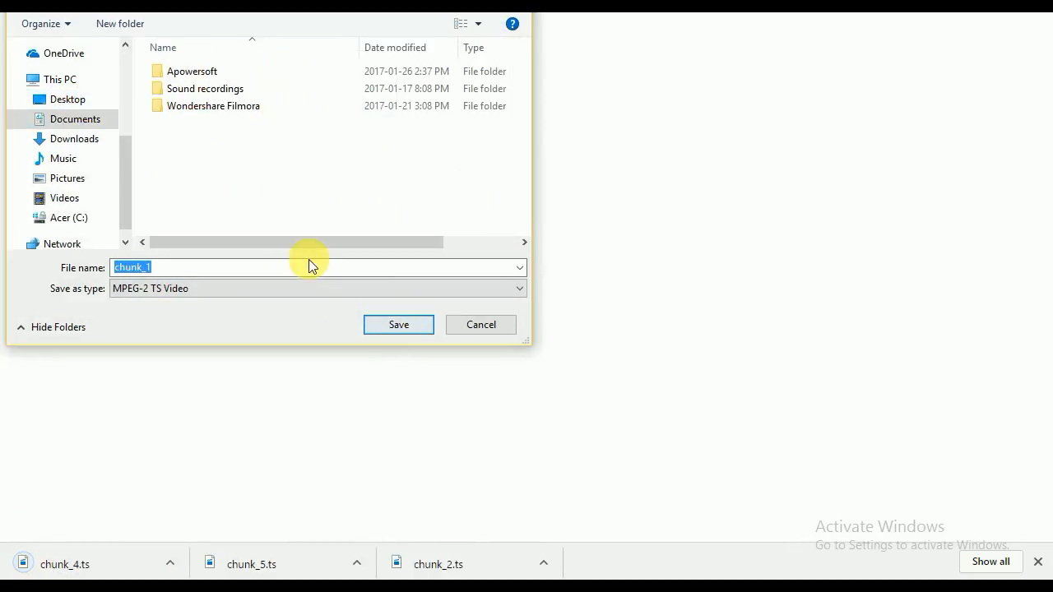
left_click(67, 100)
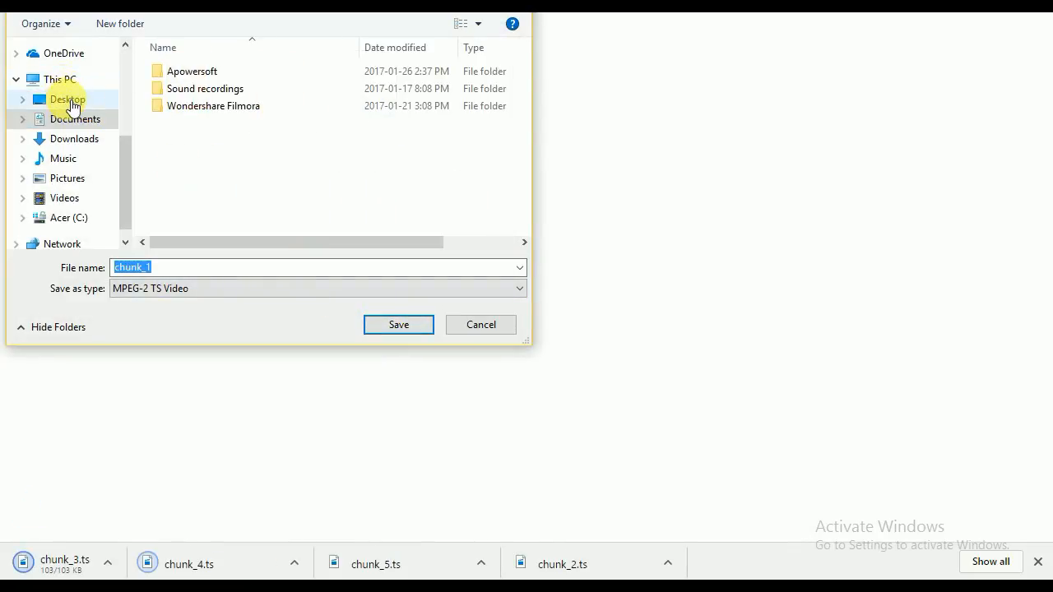
left_click(399, 326)
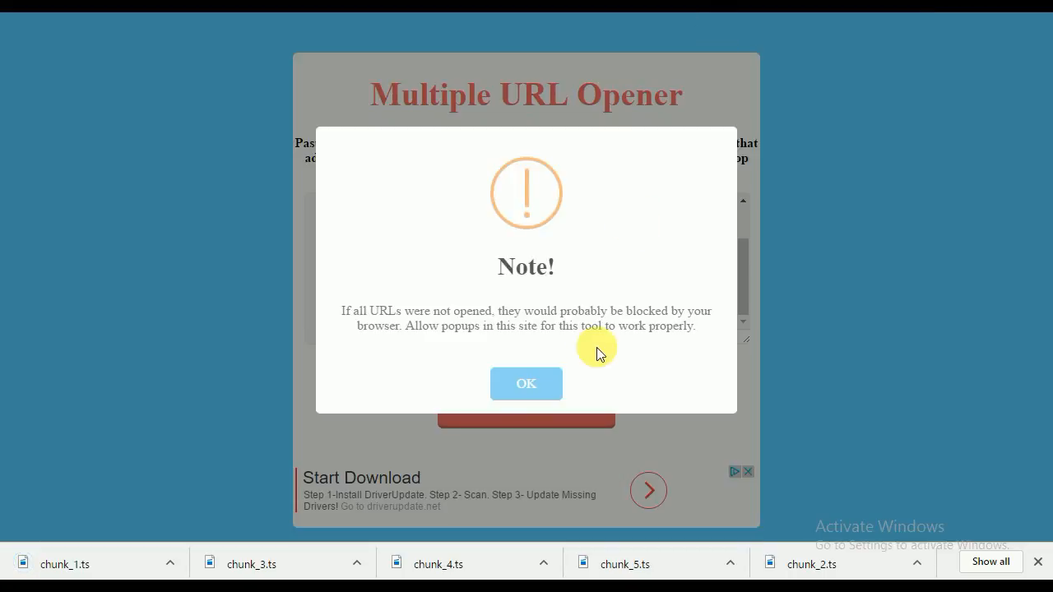
left_click(524, 383)
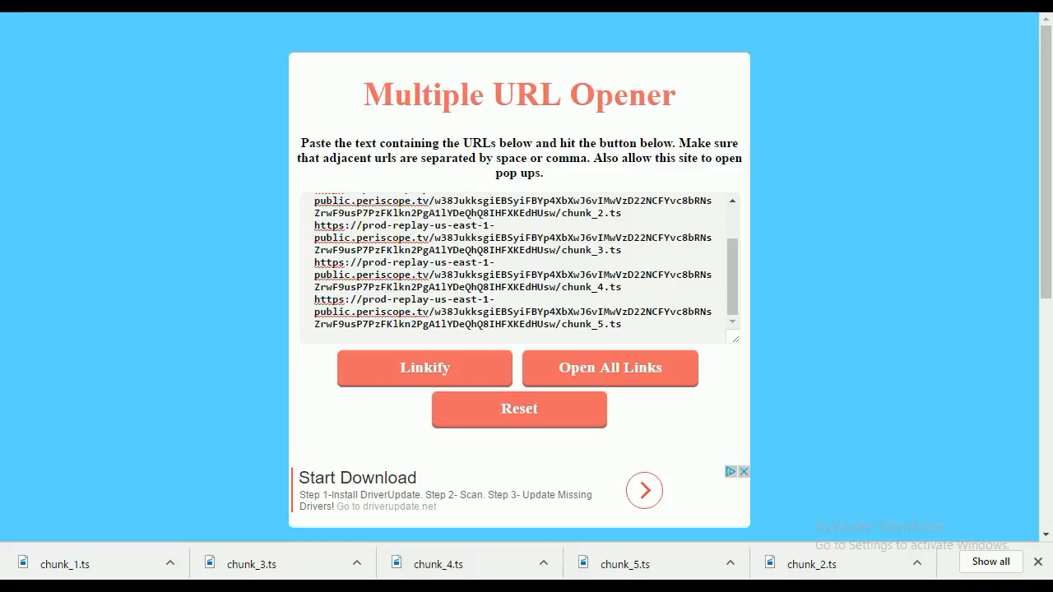
Show the Windows desktop and check the saved chunk_1, chunk_2 and chunk_3 files.
key("alt+Tab")
left_click(954, 4)
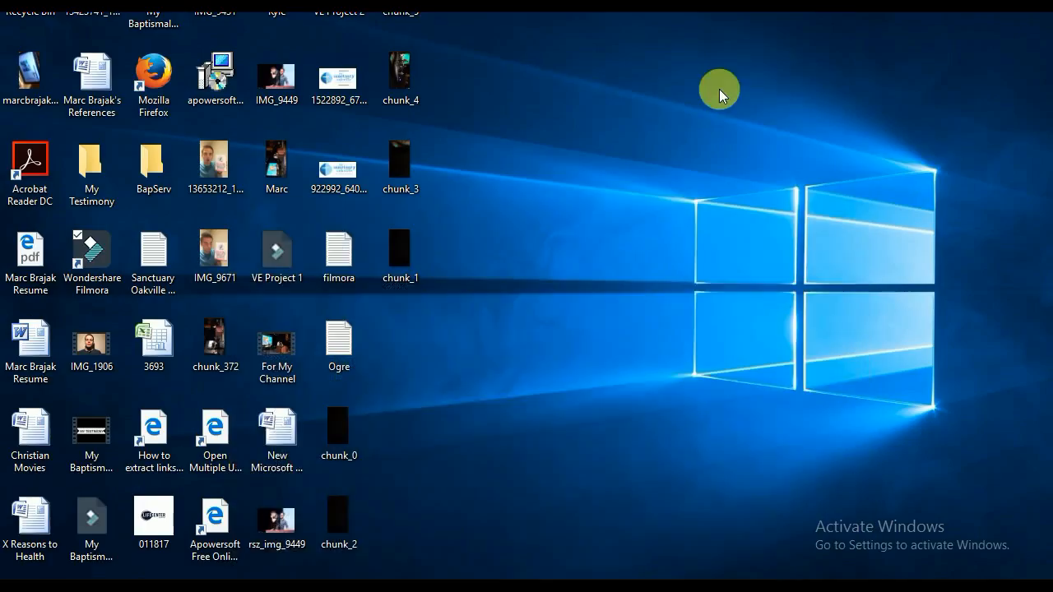
left_click(411, 274)
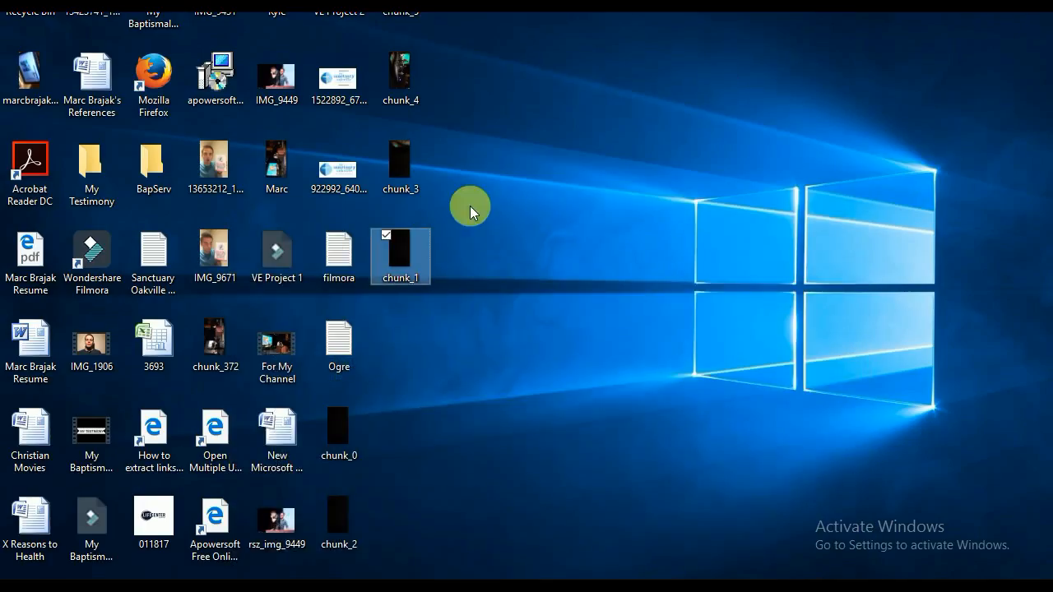
left_click(337, 527)
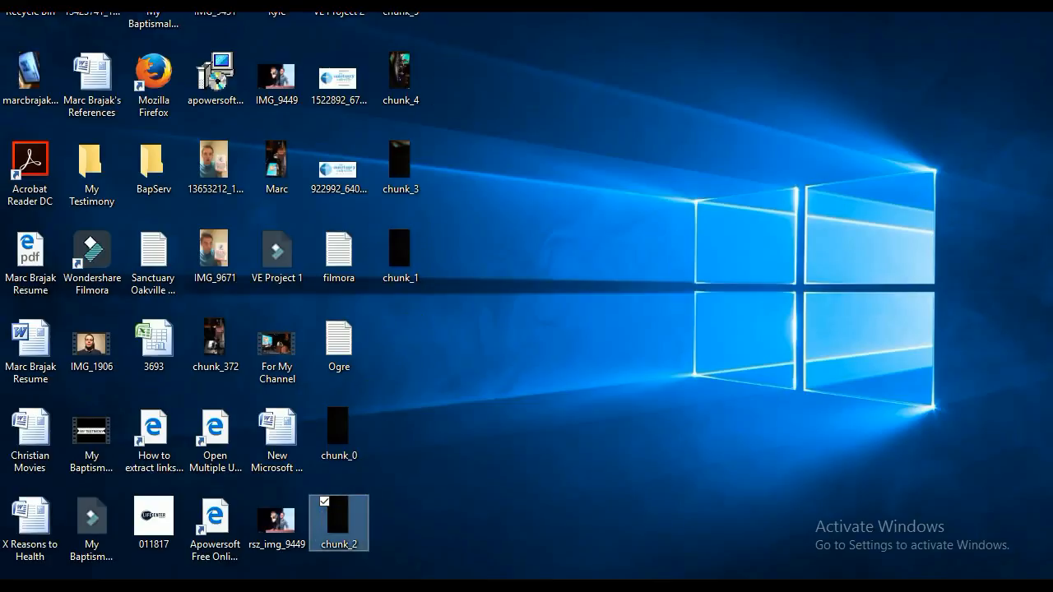
left_click(400, 163)
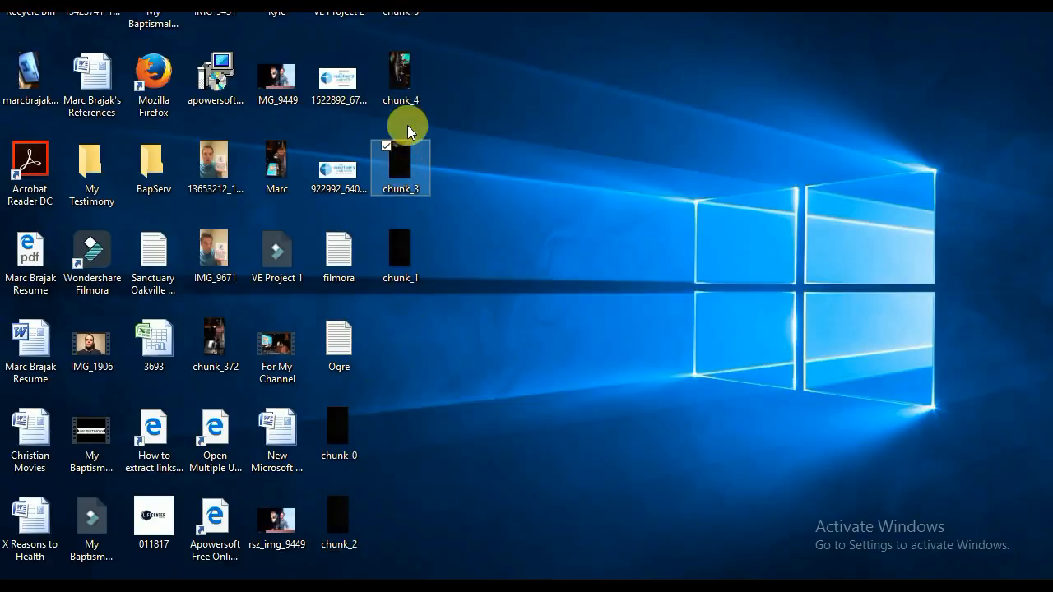
Create a new folder on the desktop, keeping the default name New folder.
right_click(549, 318)
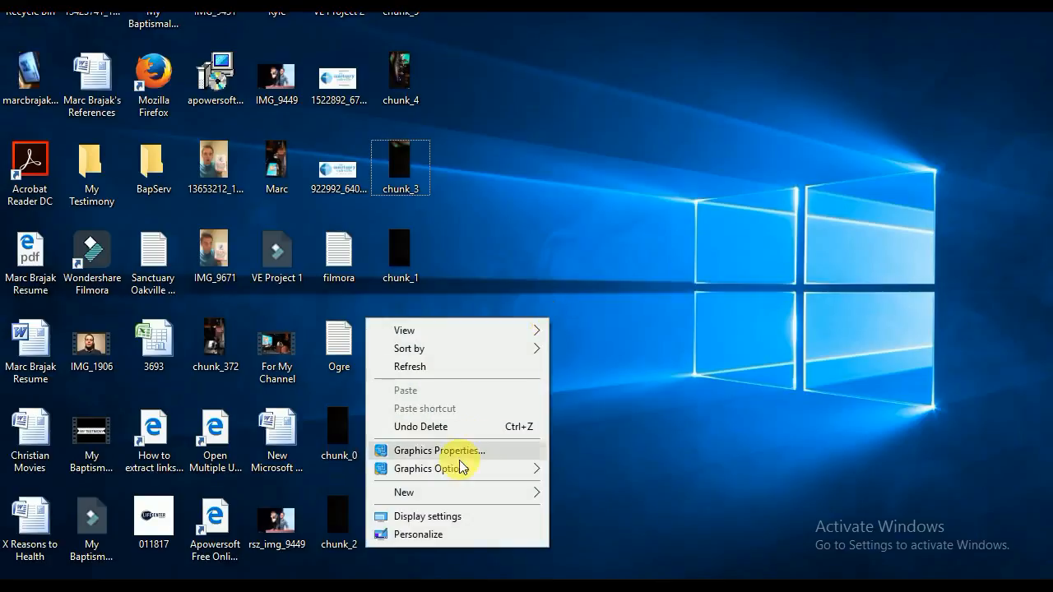
mouse_move(444, 494)
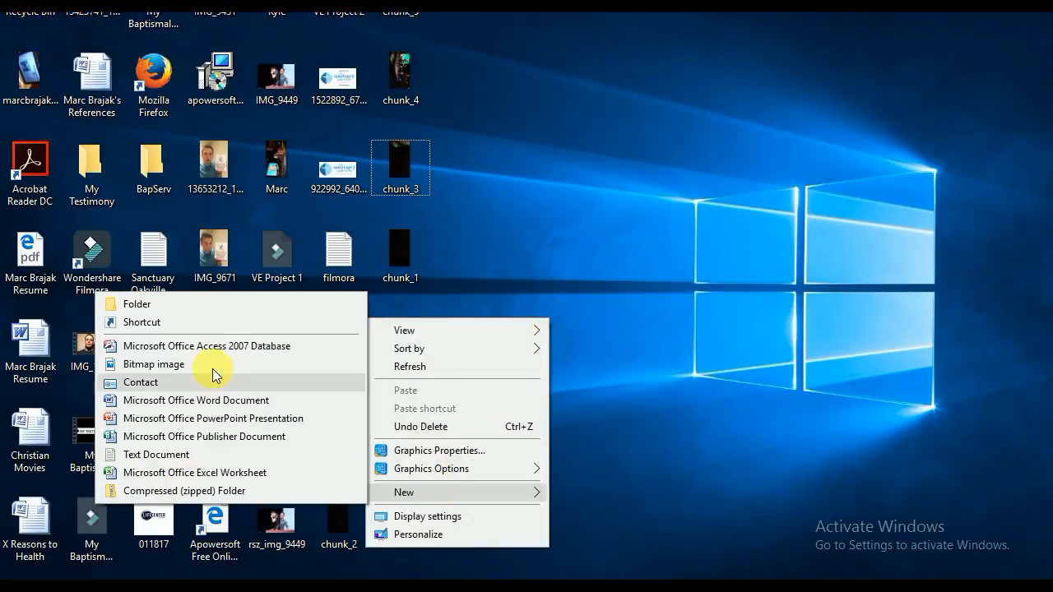
left_click(202, 306)
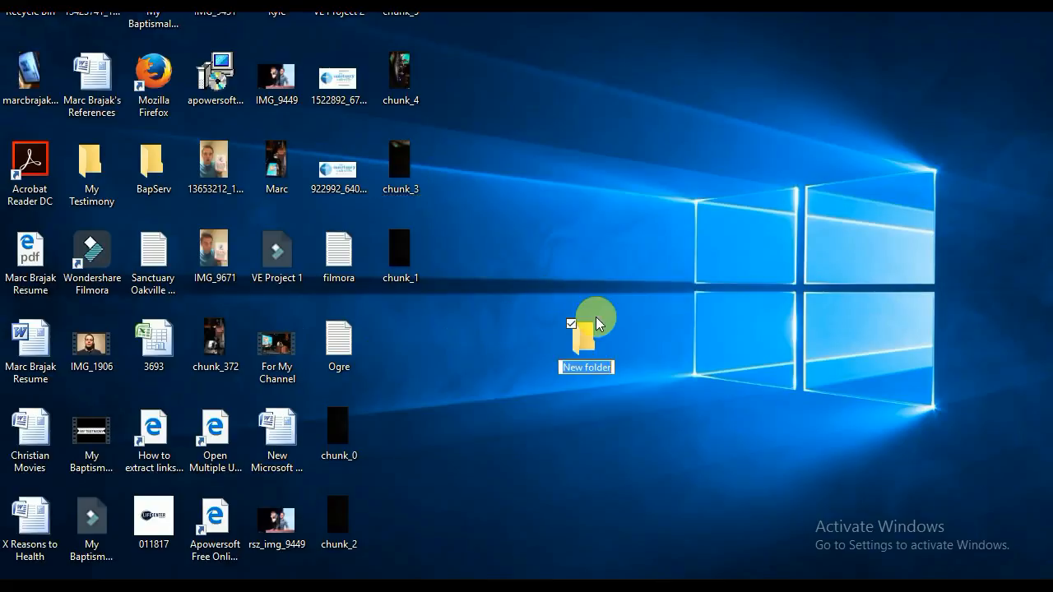
left_click(690, 319)
Move the chunk_0 to chunk_5 files from the desktop into New folder and place the folder below Ogre.
left_click_drag(444, 301, 392, 12)
left_click_drag(412, 82, 584, 333)
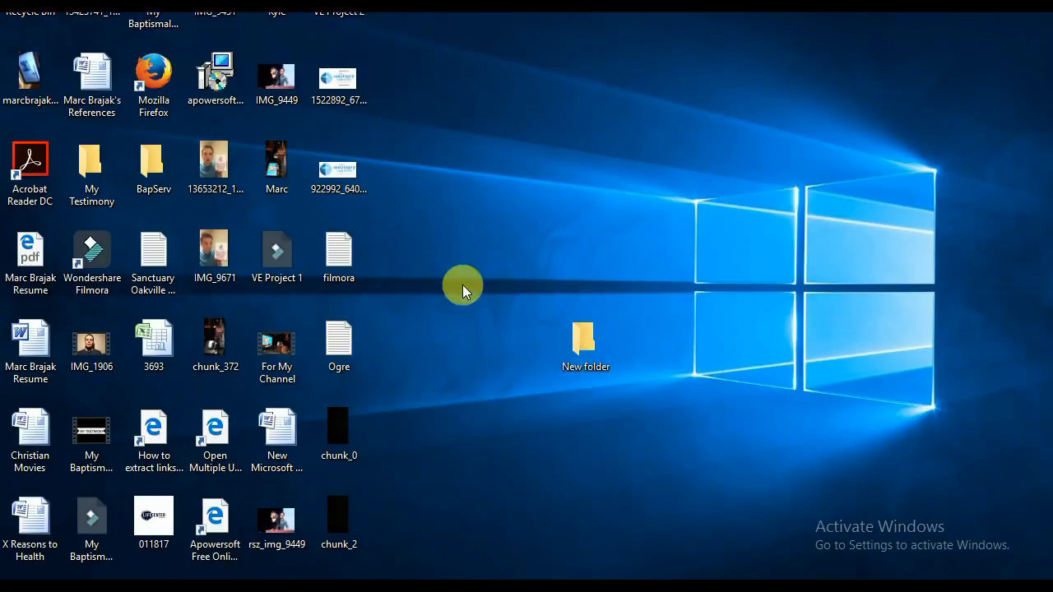
left_click_drag(377, 413, 333, 531)
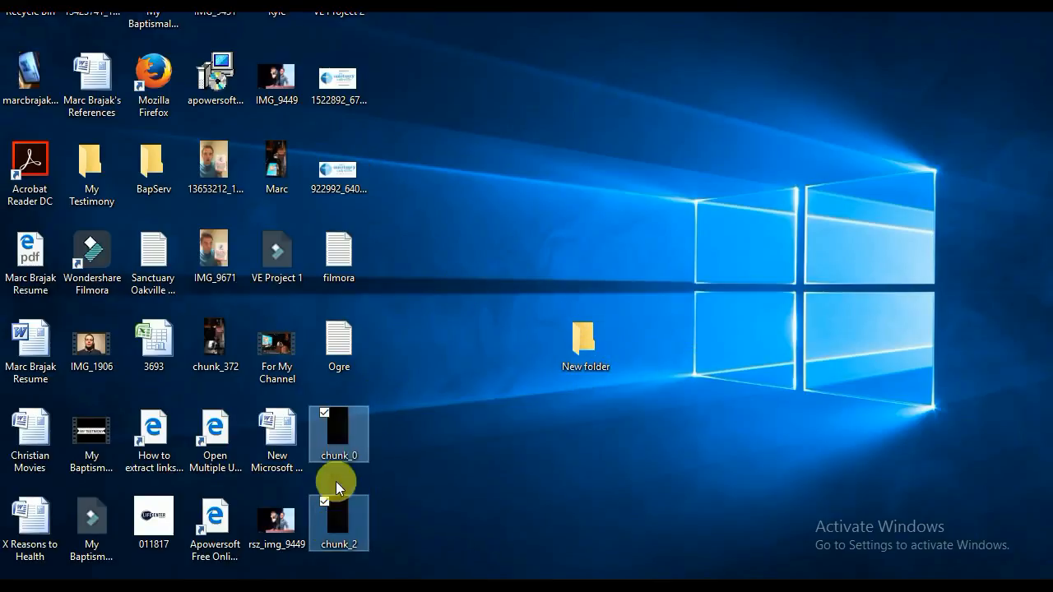
mouse_move(339, 448)
left_mouse_down()
mouse_move(529, 401)
mouse_move(591, 331)
mouse_move(593, 344)
mouse_move(604, 342)
mouse_move(378, 423)
mouse_move(352, 443)
left_mouse_up()
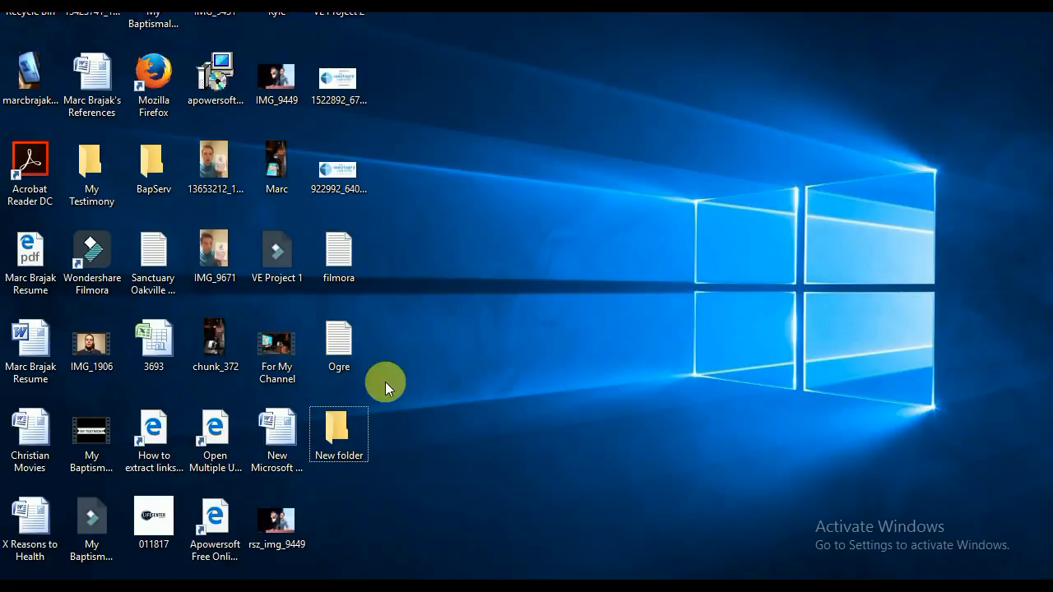
Open New folder on the desktop to view the collected chunk files.
mouse_move(339, 424)
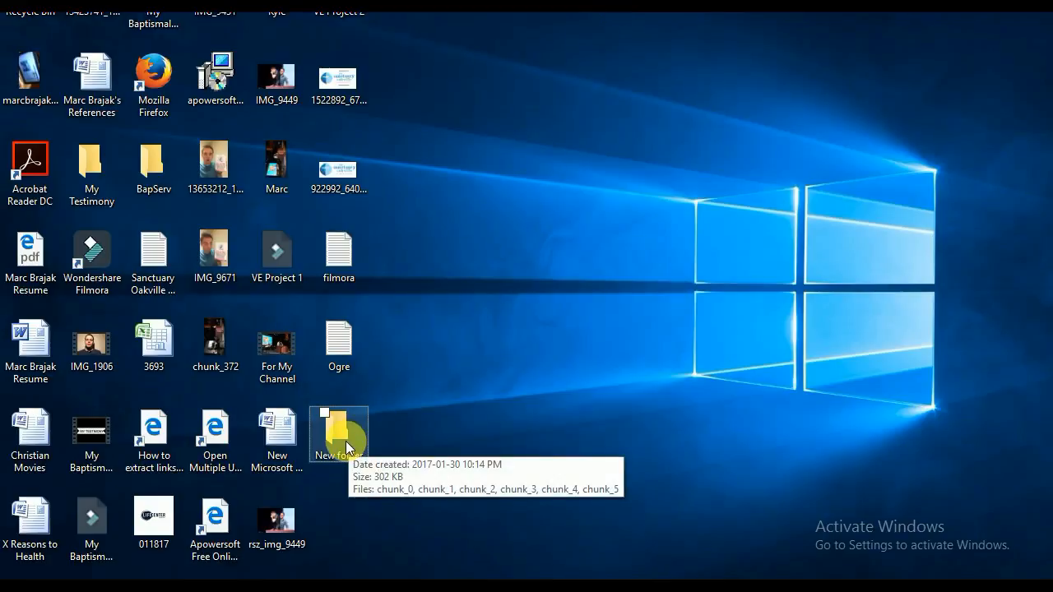
left_click(351, 443)
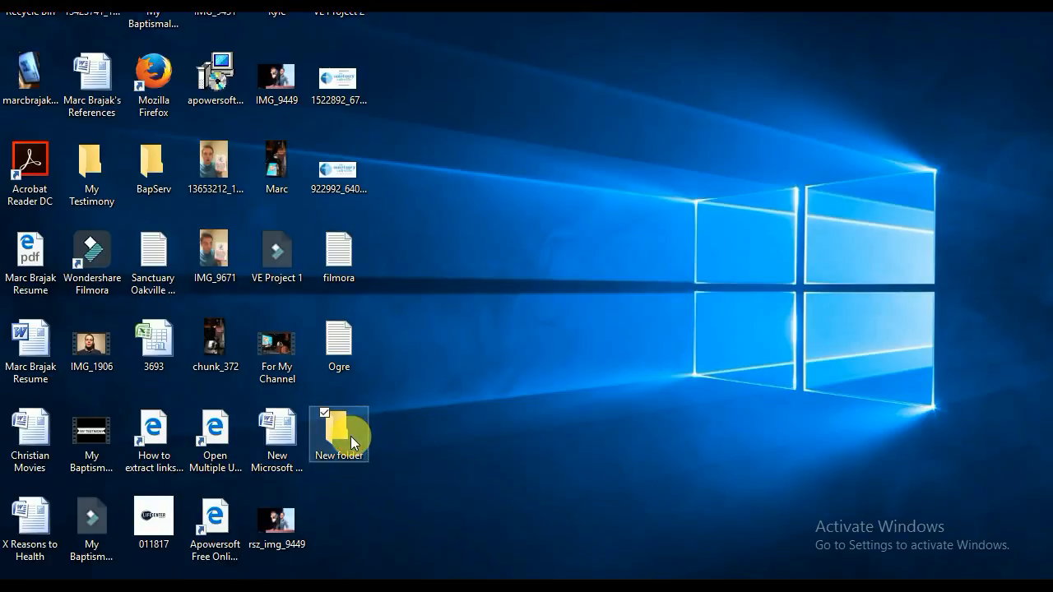
double_click(352, 443)
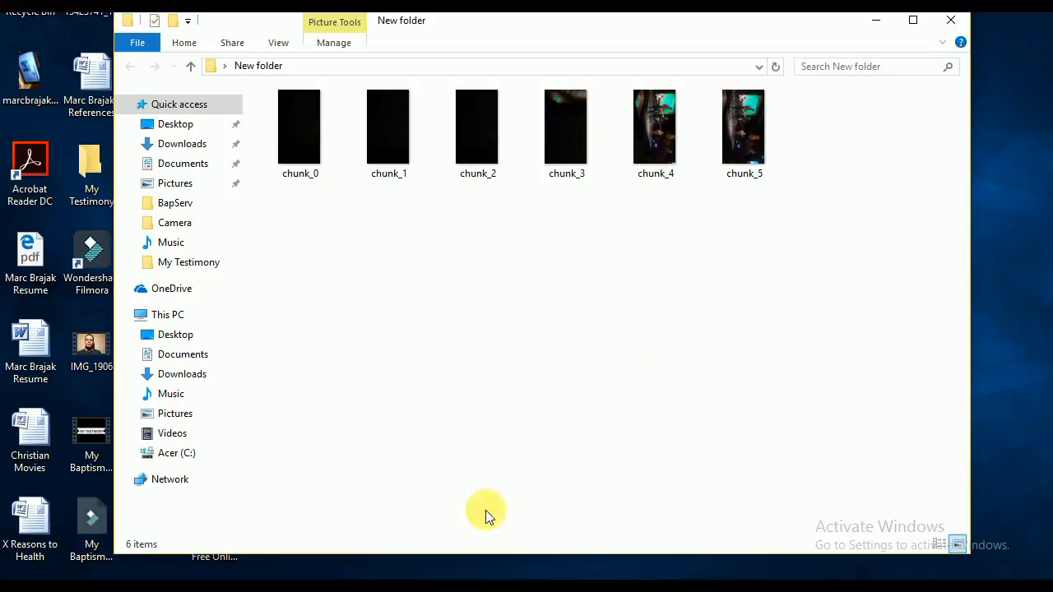
Search Windows for cmd and open Command Prompt.
left_click(154, 588)
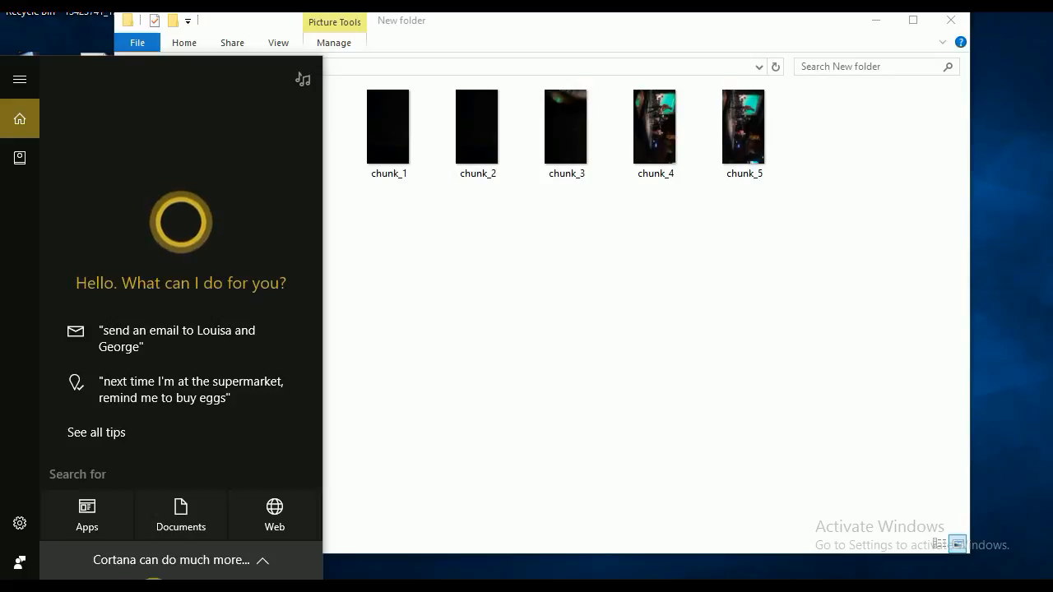
type("c")
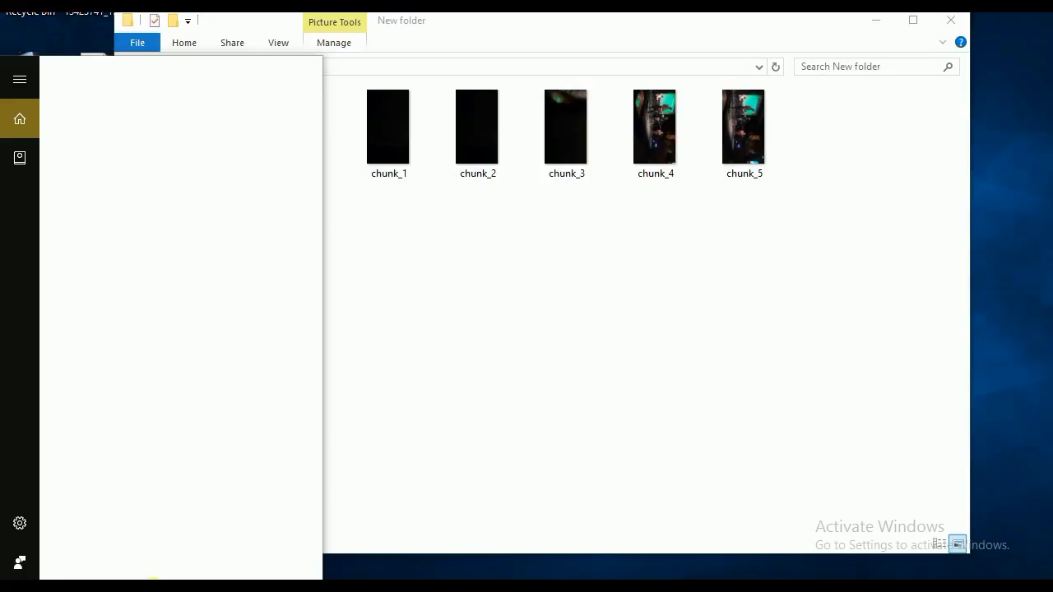
type("md")
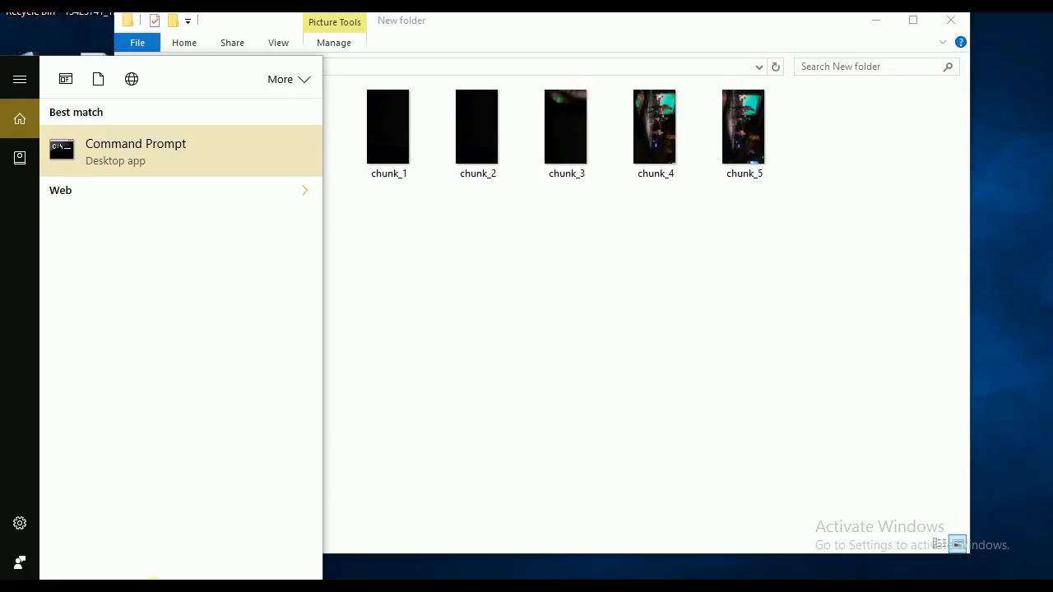
key("Return")
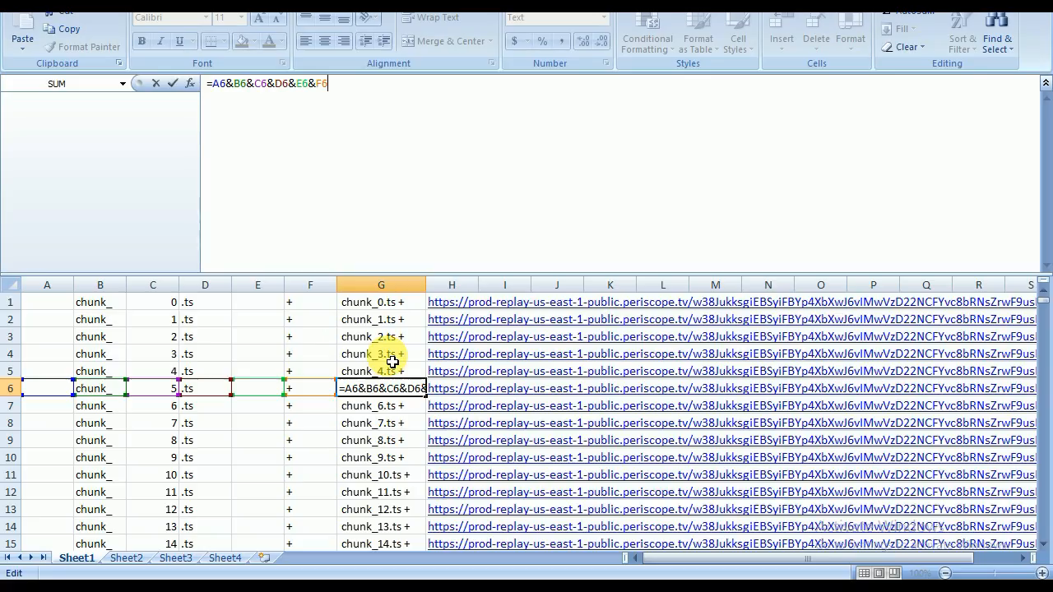
Close the edit of cell G6 in Excel and enter the label Periscope Video in A2131, below the chunk list on Sheet1.
key("Return")
key("Up")
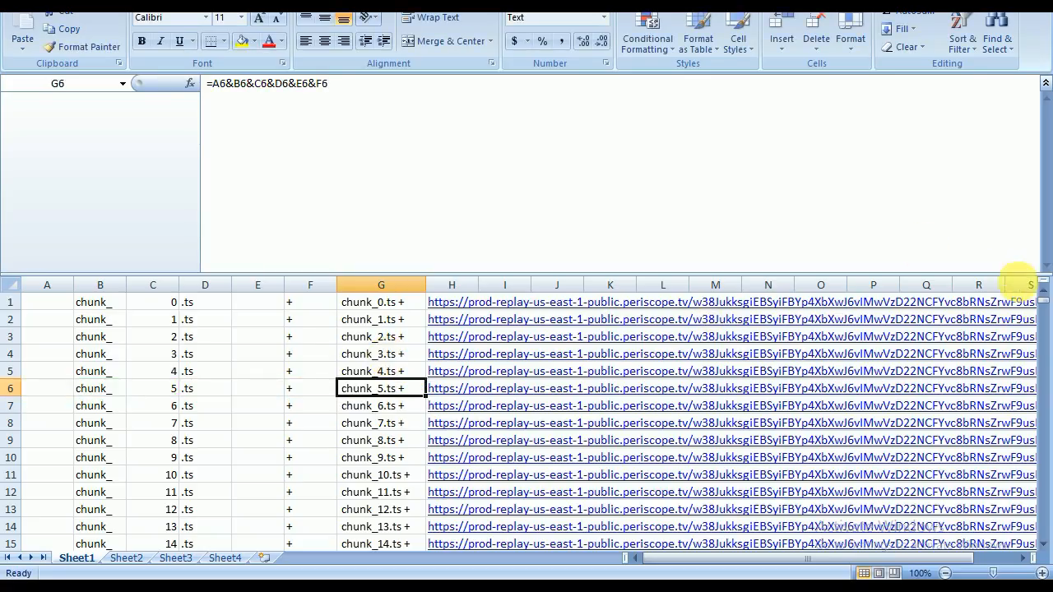
left_click_drag(1042, 301, 1043, 540)
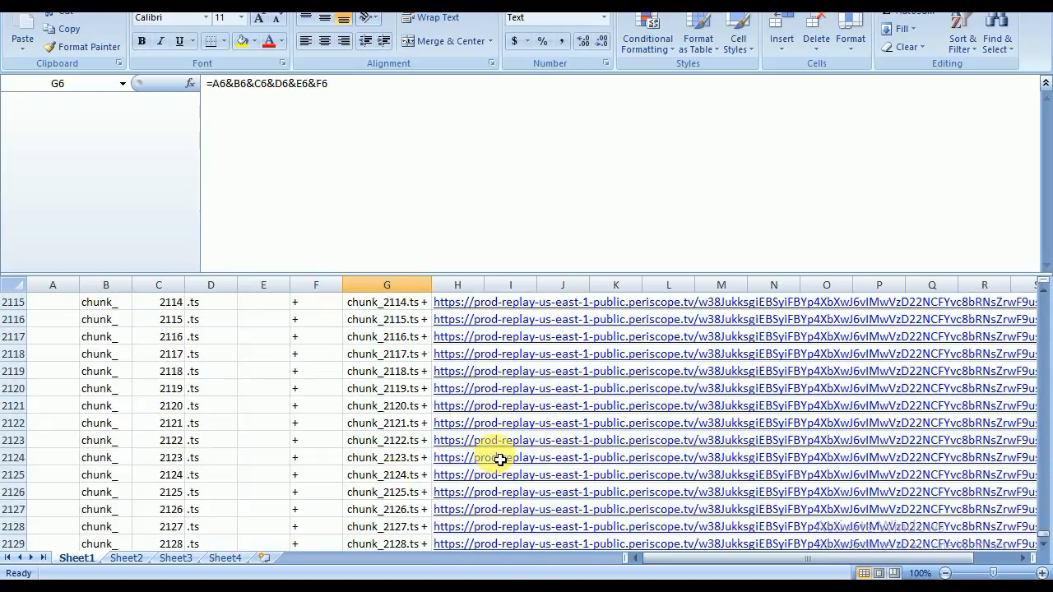
left_click(379, 475)
key("Down")
key("Down")
key("Down")
key("Down")
key("Down")
key("Down")
key("Down")
key("Down")
key("Down")
key("Down")
key("Down")
key("Left")
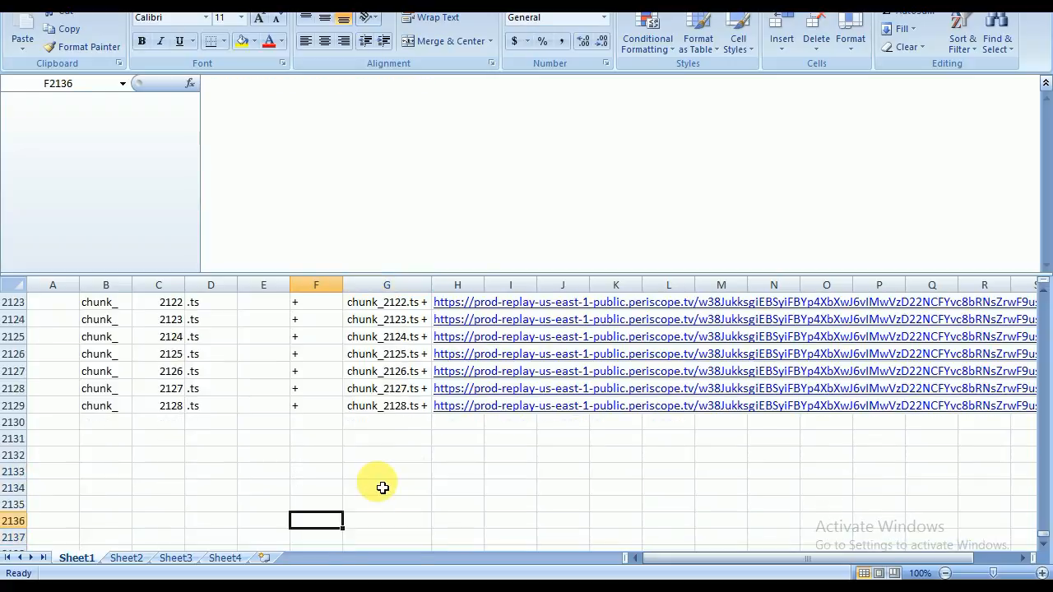
key("Left")
key("Up")
key("Left")
key("Up")
key("Left")
key("Left")
key("Up")
key("Left")
key("Up")
key("Up")
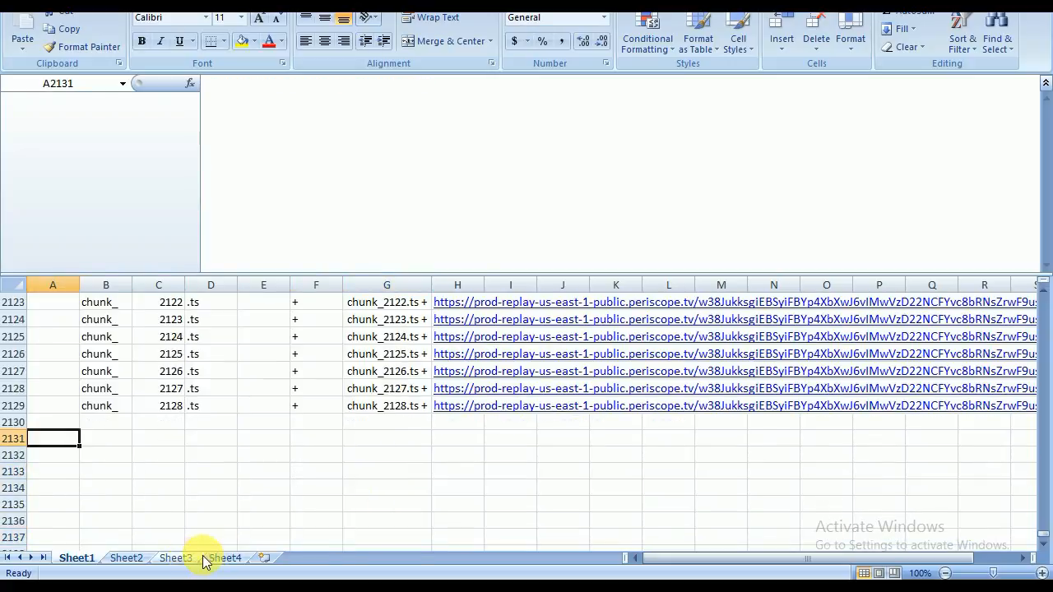
type("Periscope Video")
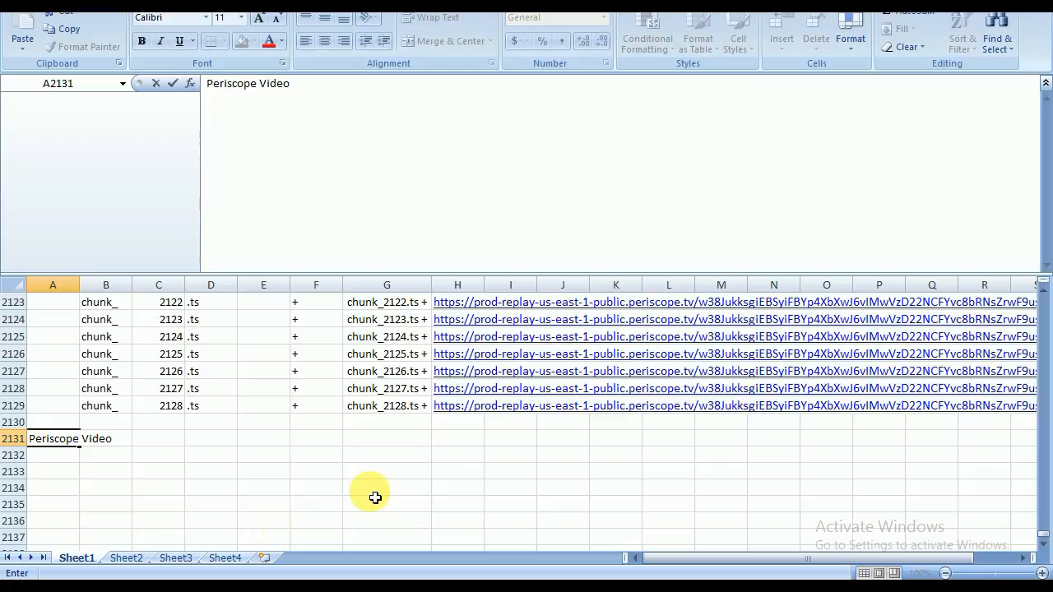
key("Return")
key("Up")
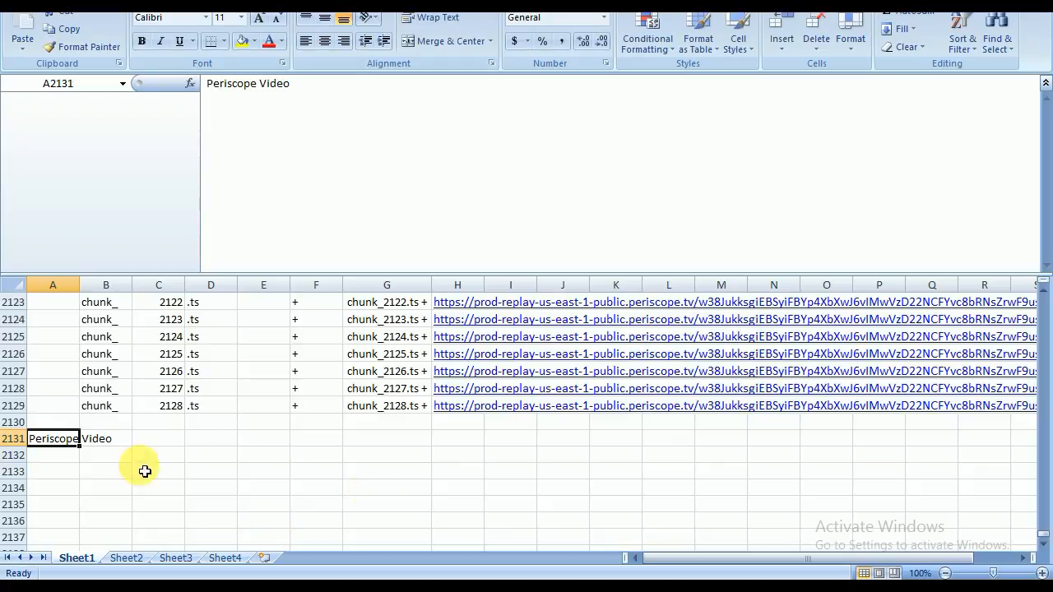
Examine the example copy /b commands below the chunk list on Sheet3, from the Beginning row to the Ending row.
left_click(222, 558)
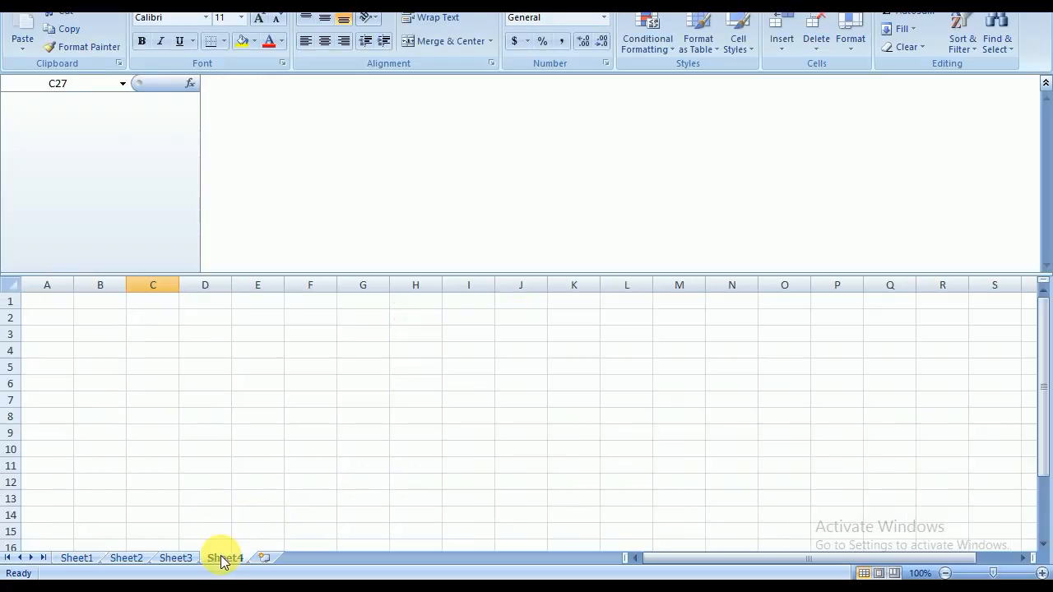
left_click(176, 559)
scroll(241, 435, "down", 20)
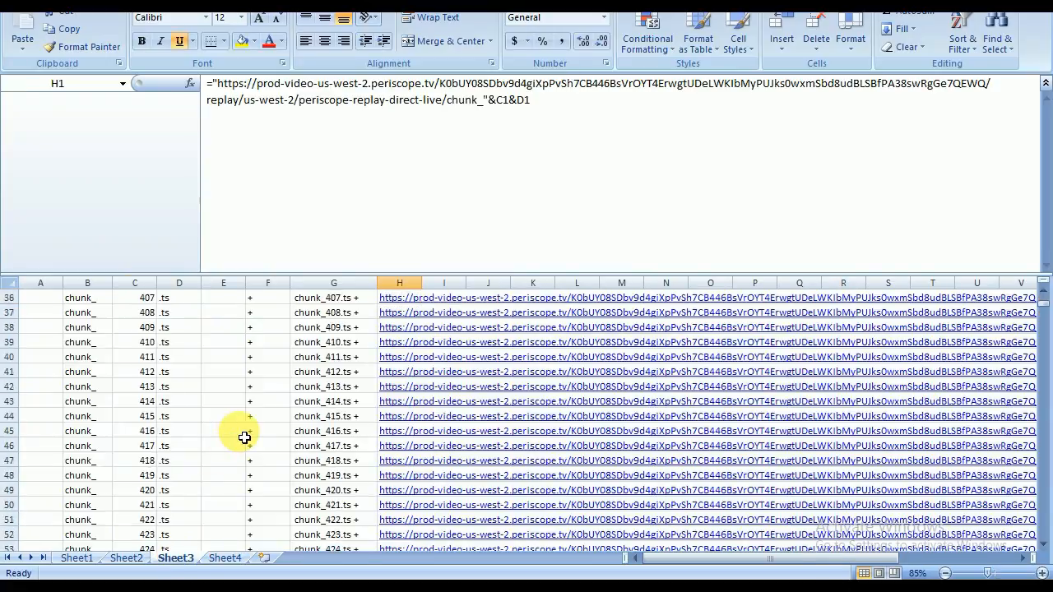
left_click_drag(1043, 303, 1043, 497)
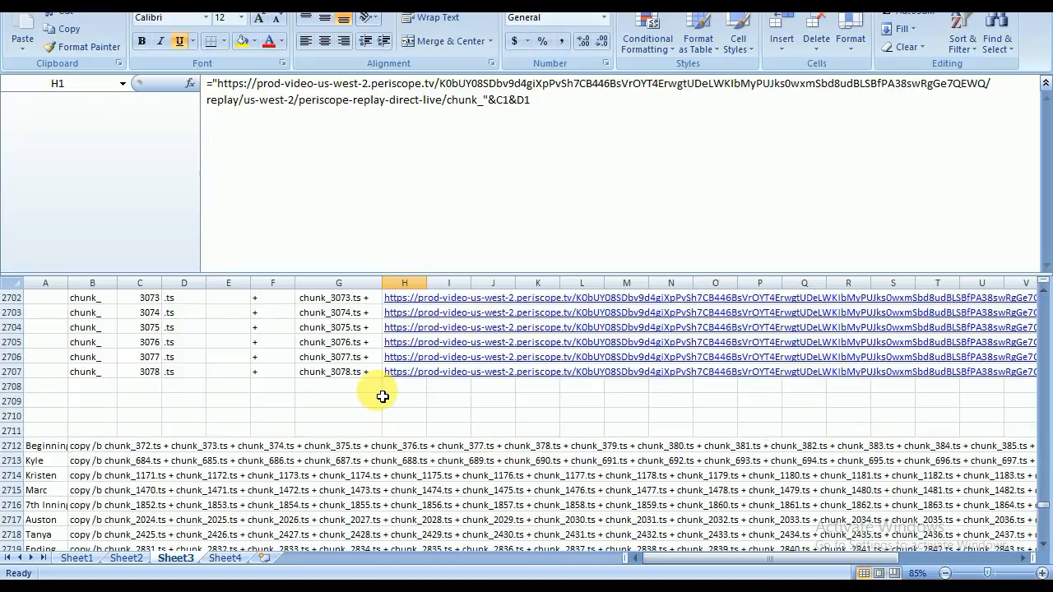
left_click(82, 436)
key("Down")
key("Down")
key("Down")
key("Down")
key("Down")
key("Down")
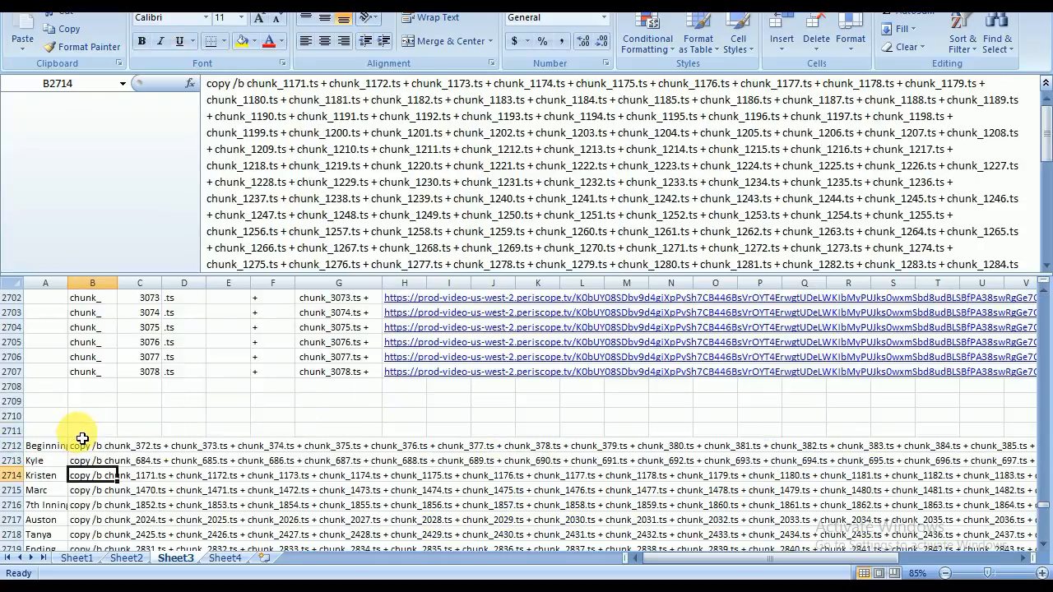
key("Down")
key("Down")
key("Down")
key("Down")
key("Down")
key("Up")
key("Up")
key("Up")
key("Up")
key("Up")
key("Up")
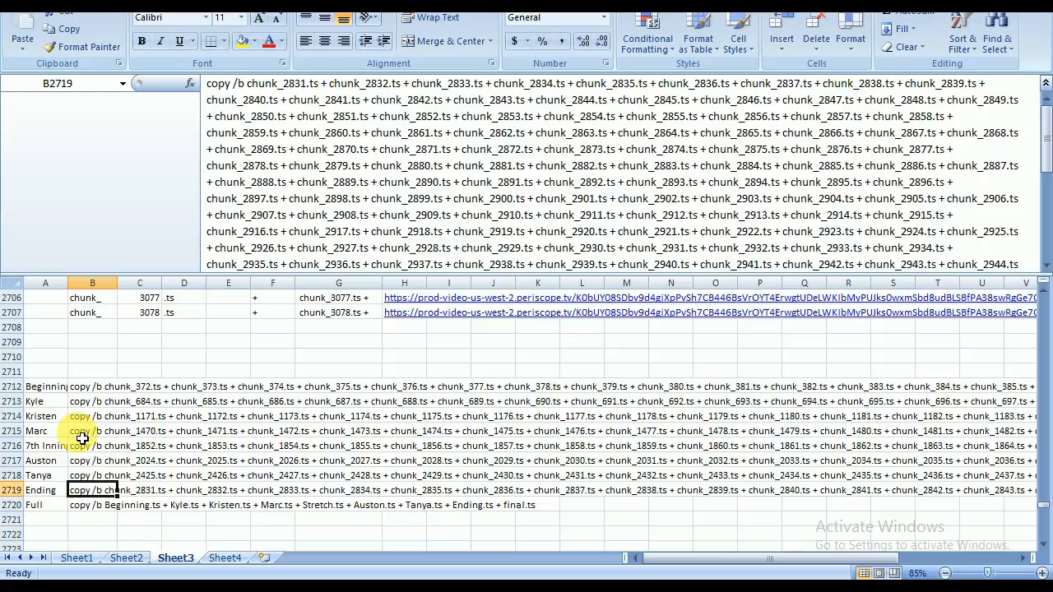
key("Up")
key("Up")
key("Up")
key("Up")
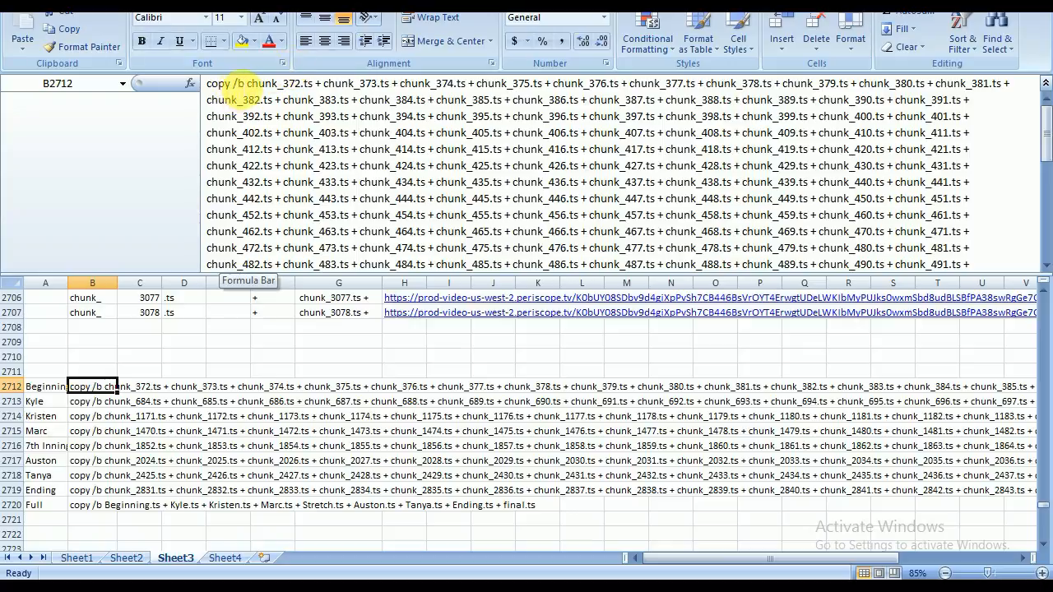
Enter copy /b in cell B2131 of Sheet1, beside the Periscope Video label.
left_click(130, 558)
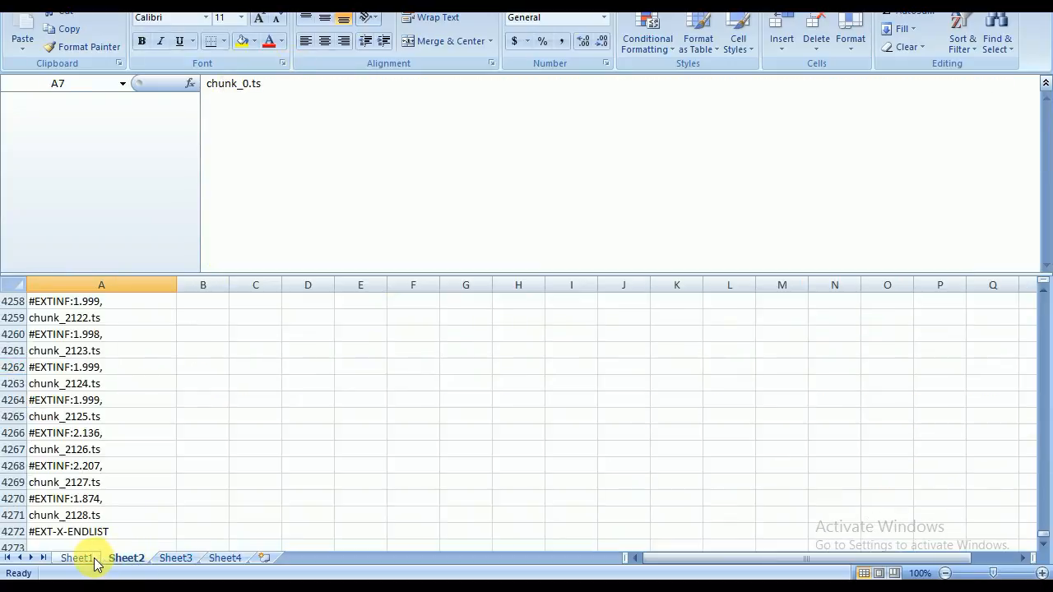
left_click(95, 561)
left_click(129, 444)
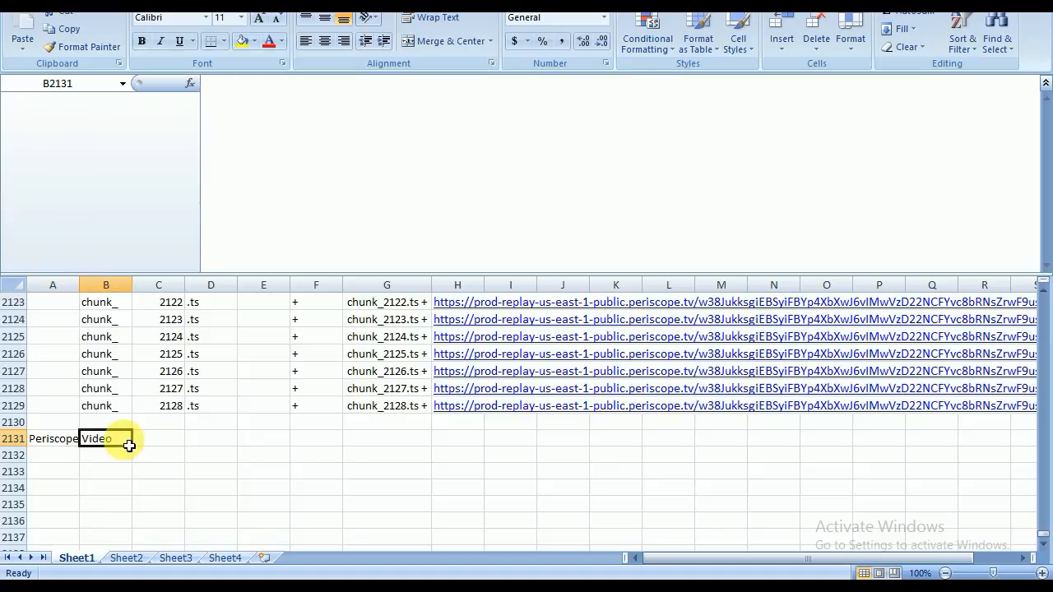
type("copy /b")
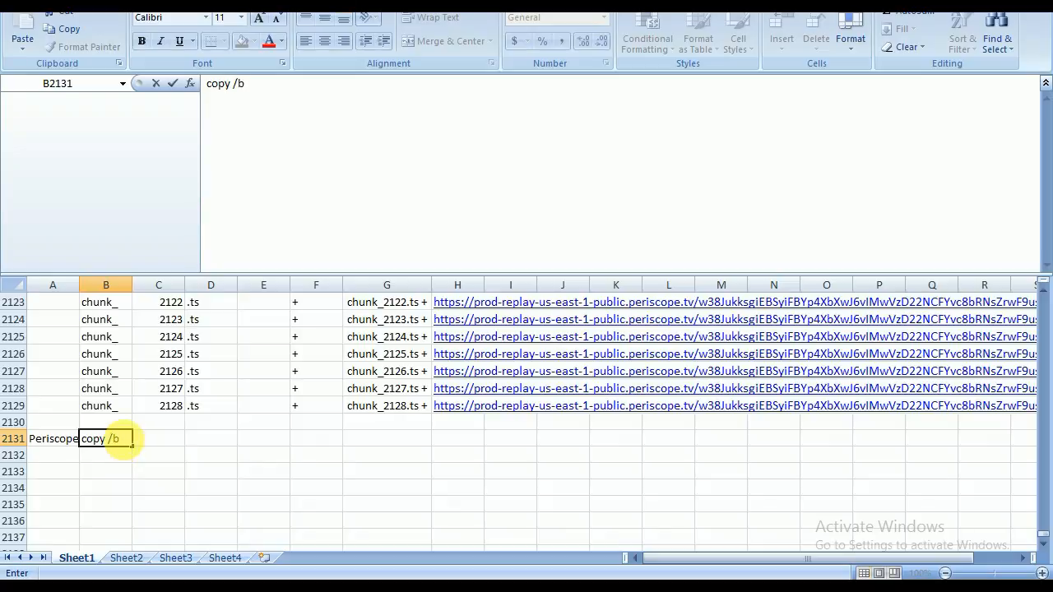
key("Return")
left_click(129, 438)
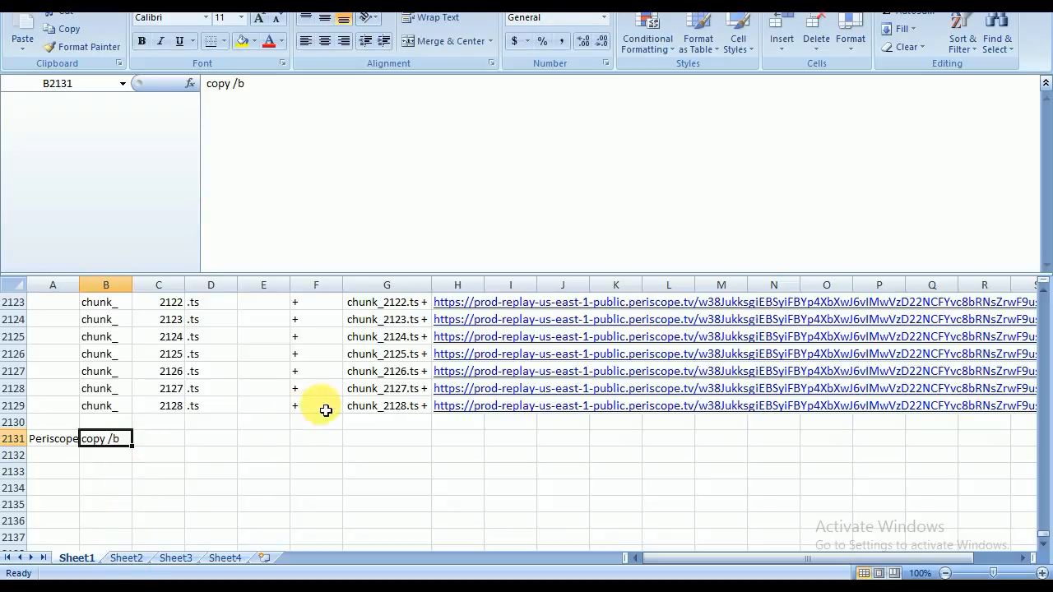
Copy the chunk_0.ts to chunk_5.ts entries from G1:G6 and paste them as one line into the browser's address bar.
left_click(390, 408)
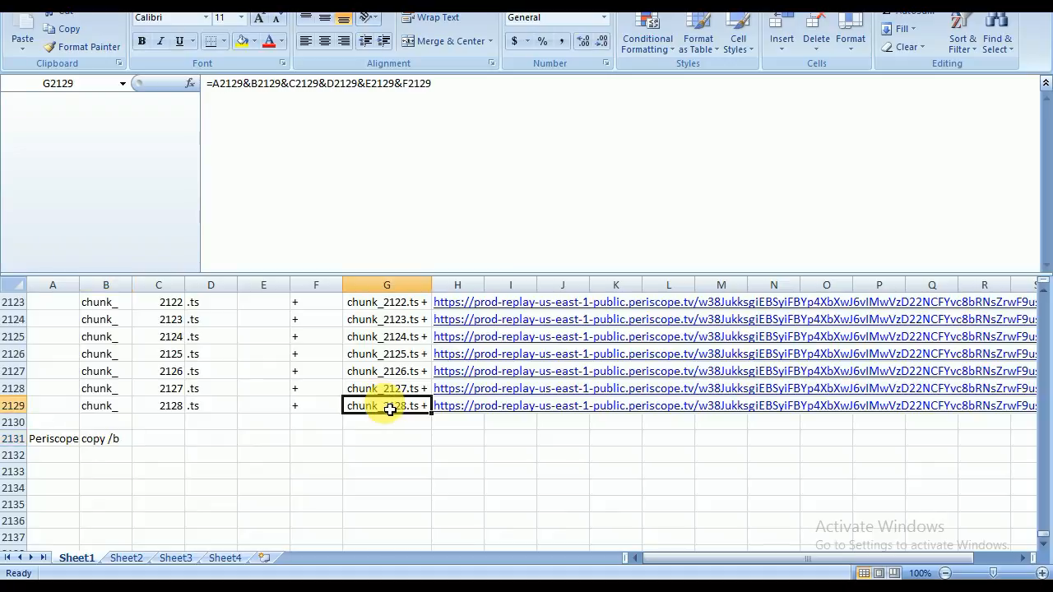
left_click_drag(390, 408, 407, 200)
left_click(348, 371)
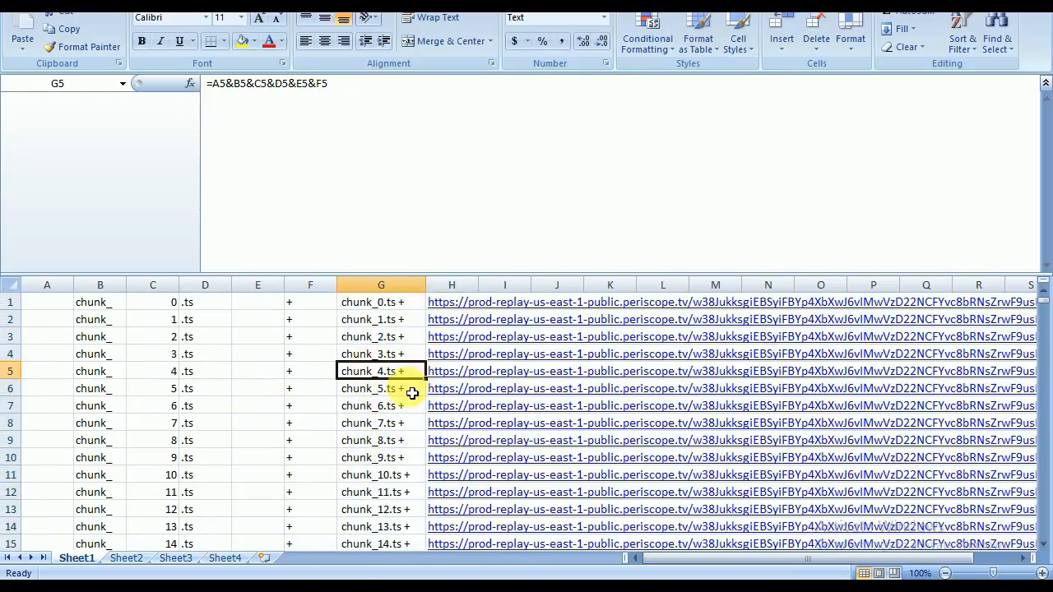
left_click(406, 390)
left_click_drag(406, 354, 396, 296)
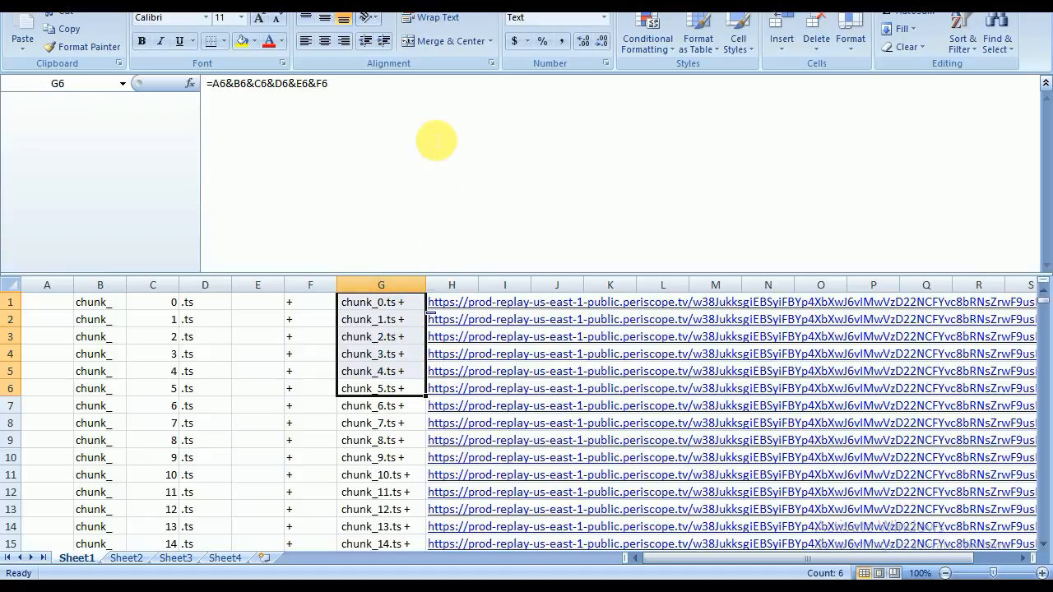
key("ctrl+c")
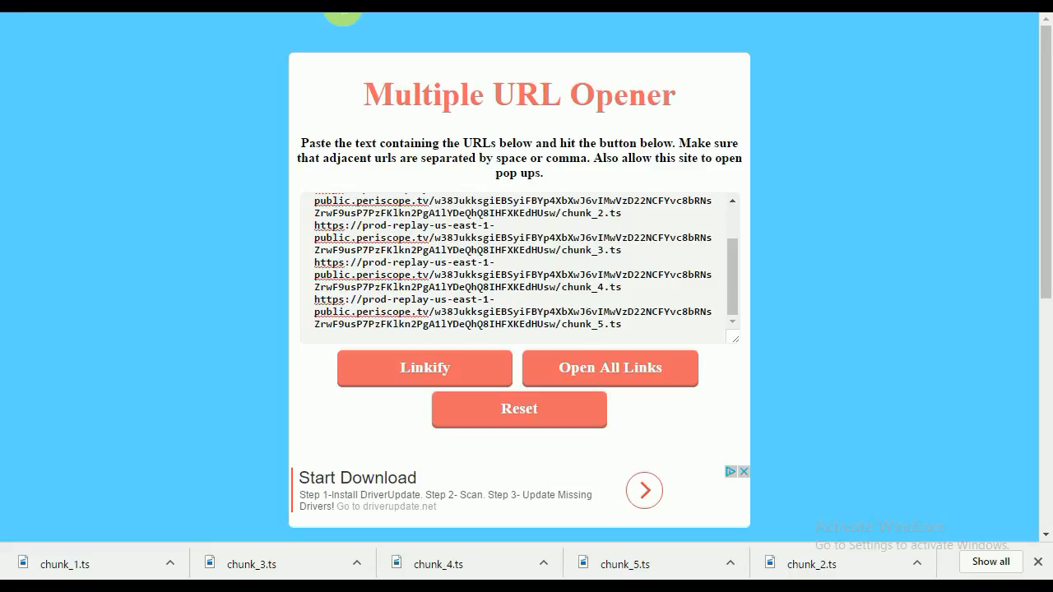
key("ctrl+v")
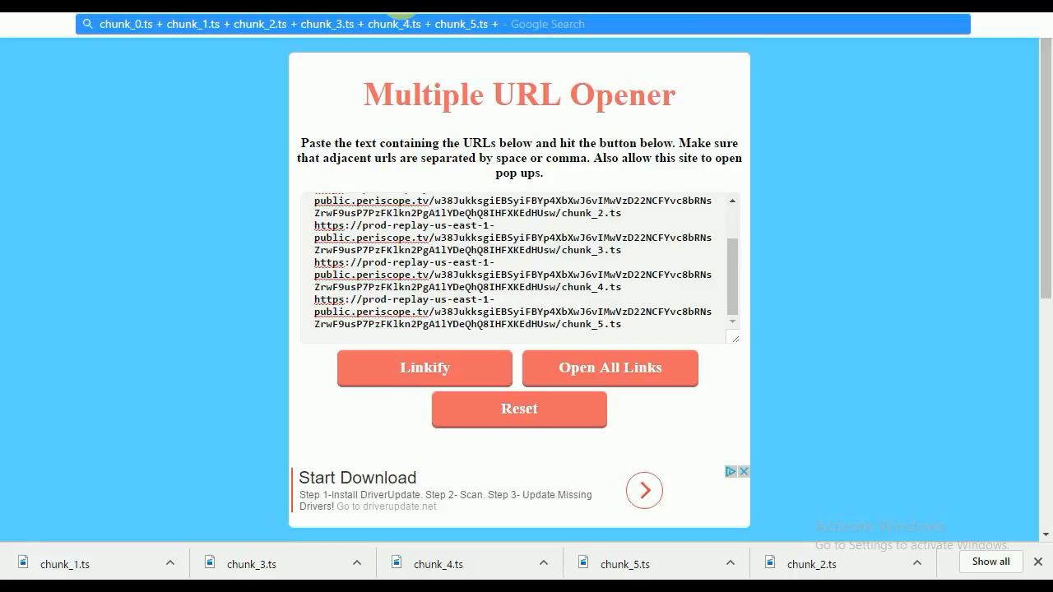
Return to Excel and paste the joined chunk_0.ts to chunk_5.ts line after copy /b in B2131.
left_click(520, 586)
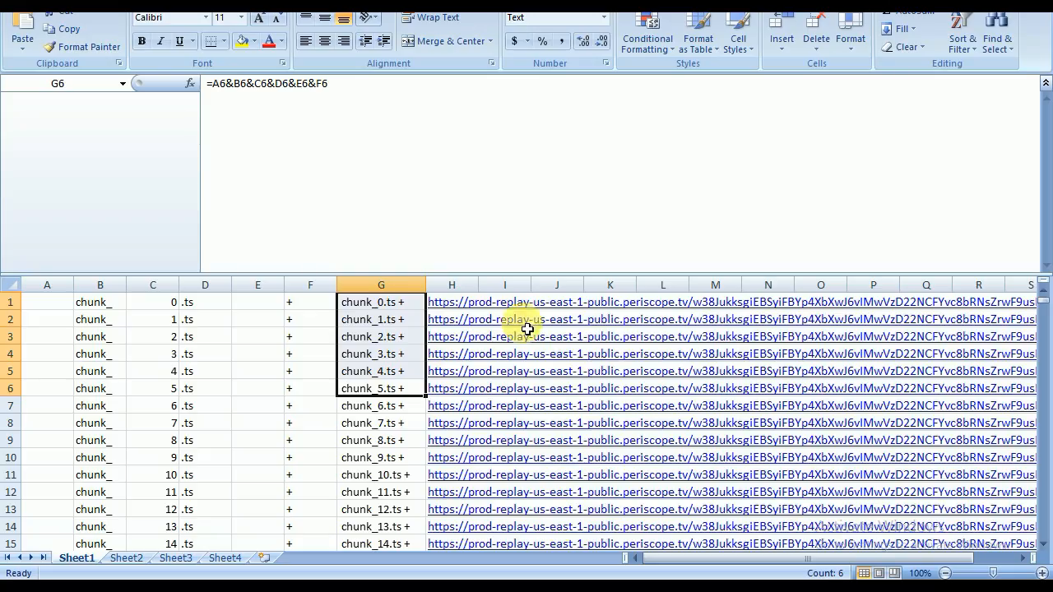
left_click(316, 323)
left_click(383, 357)
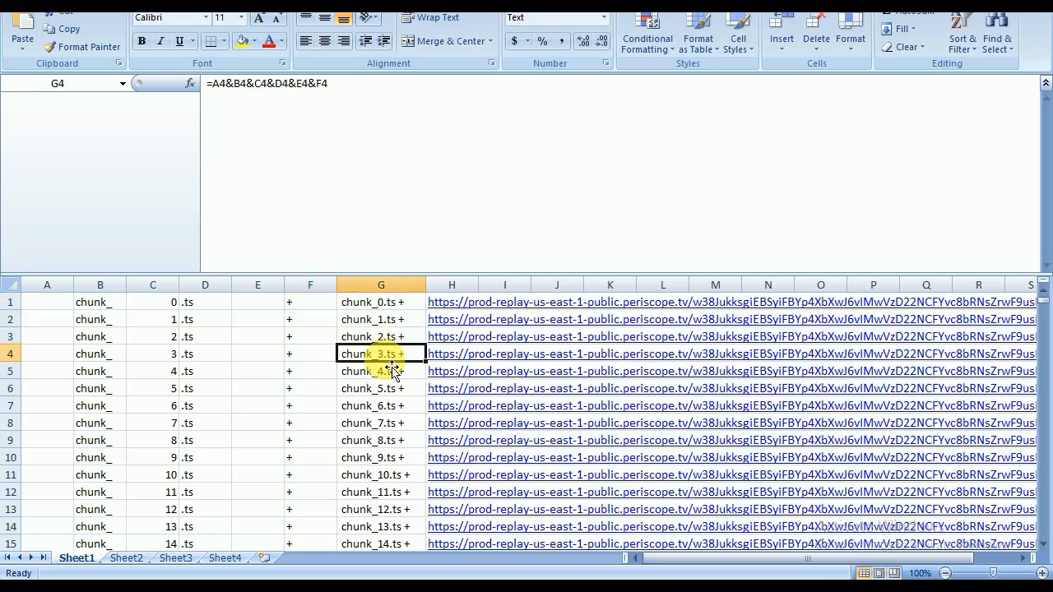
key("ctrl+Down")
key("Down")
key("Down")
key("Down")
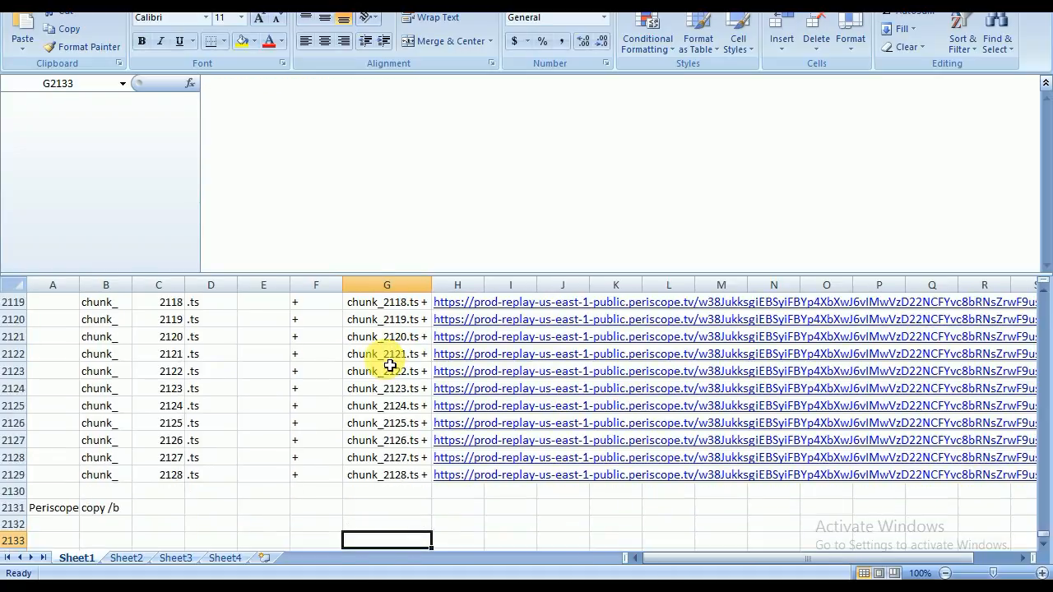
key("Left")
key("Left")
key("Up")
key("Left")
key("Left")
key("Left")
left_click(367, 127)
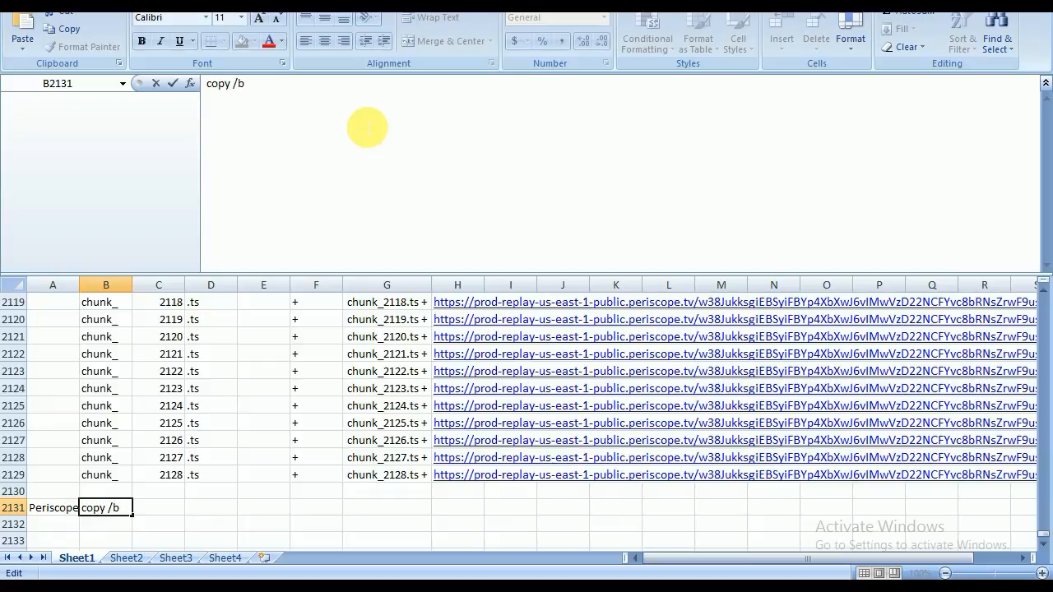
key("ctrl+v")
Complete the command in B2131 by adding final.ts after the last plus sign.
left_click(239, 83)
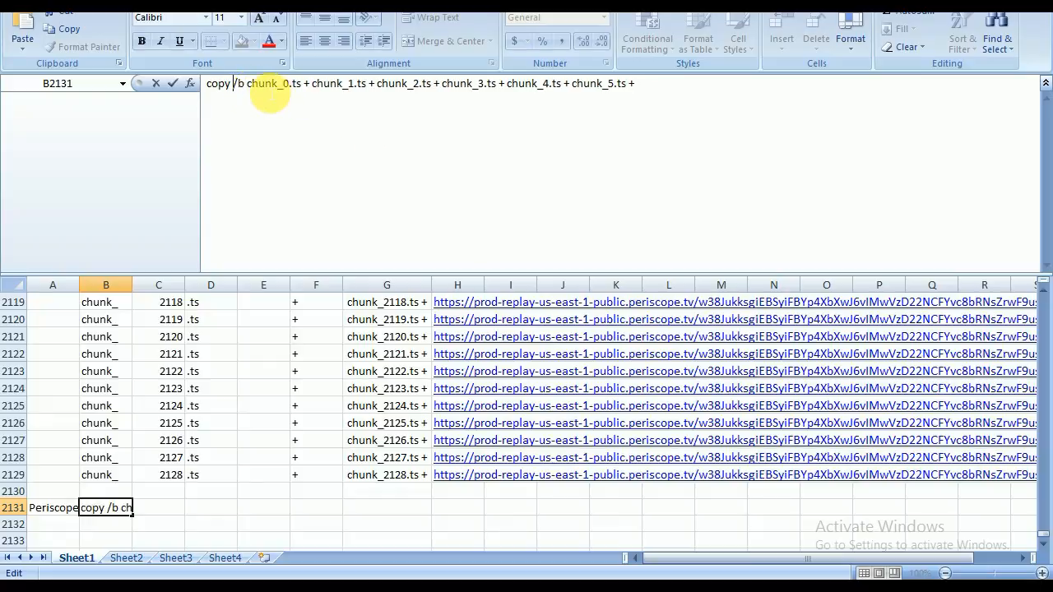
left_click(666, 97)
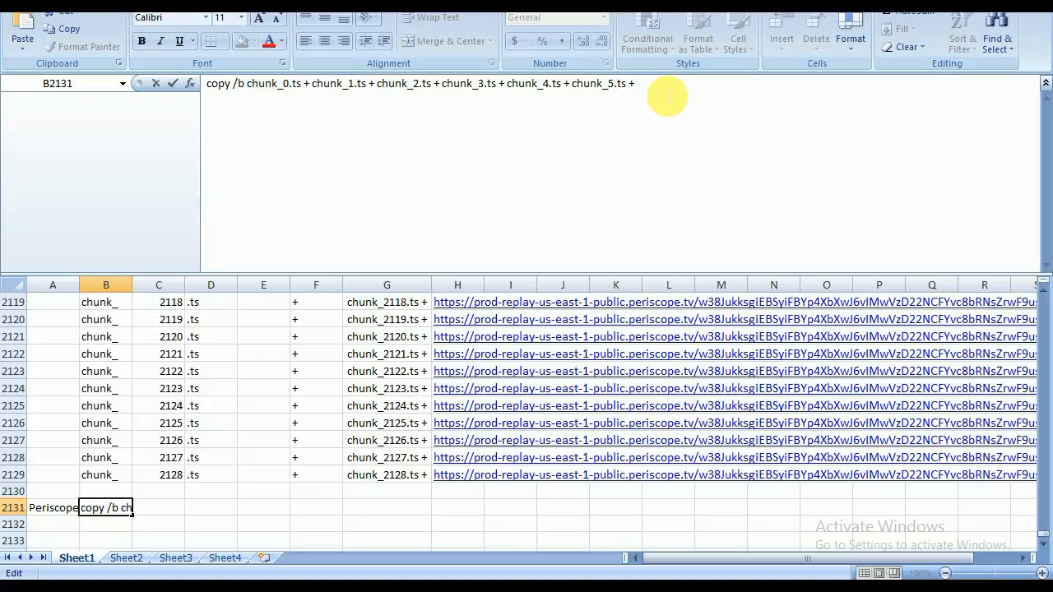
type("final.ts")
key("Return")
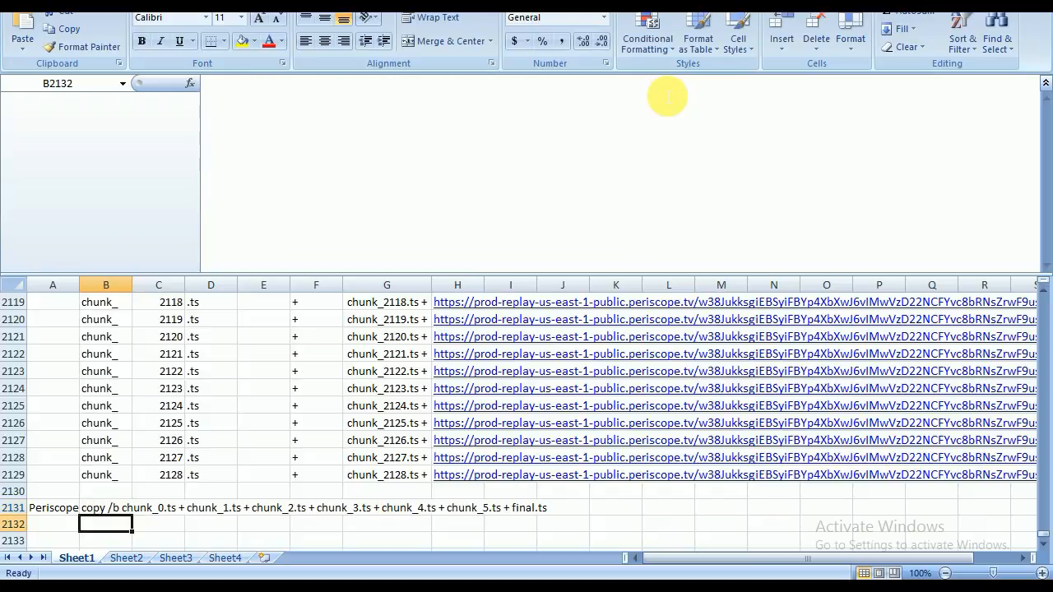
Copy the full copy /b command from cell B2131, switch to Command Prompt and dismiss the removable drive notification.
key("Up")
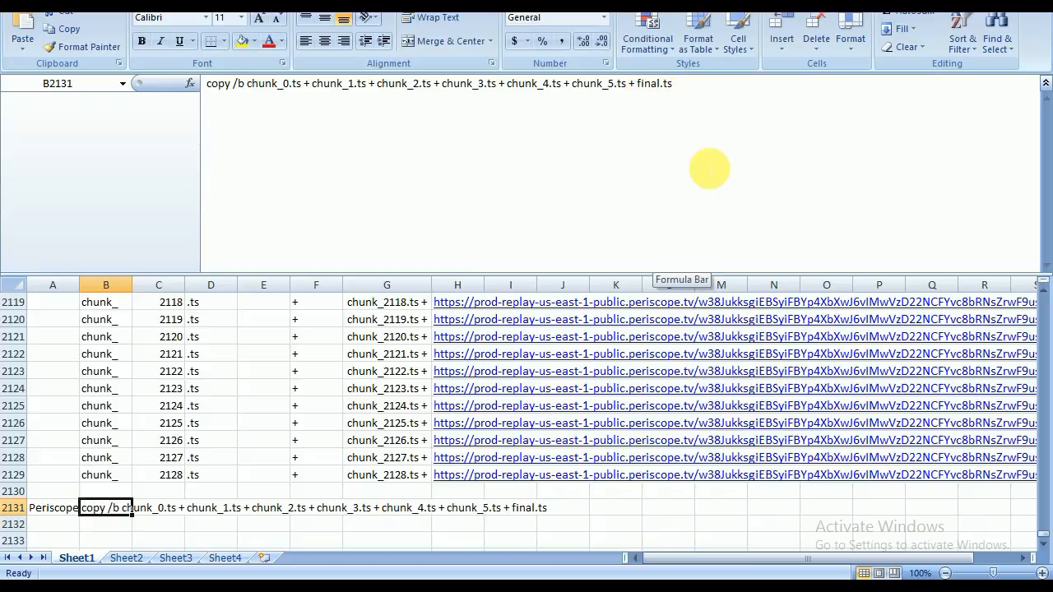
key("ctrl+c")
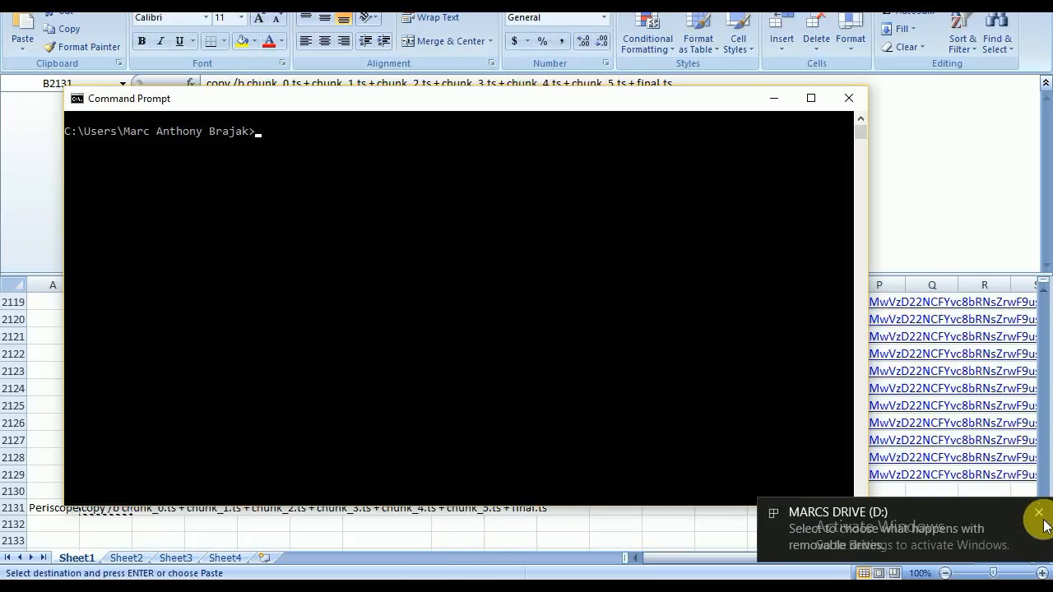
left_click(1038, 514)
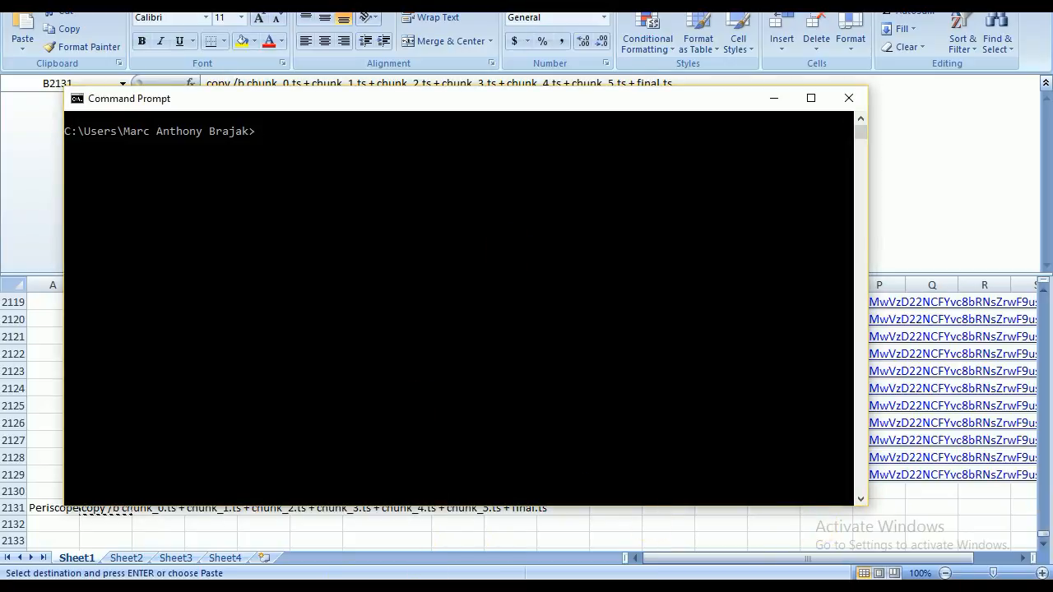
Switch to File Explorer and check the chunk_0 to chunk_5 files in New folder, closing the window when finished.
left_click(329, 588)
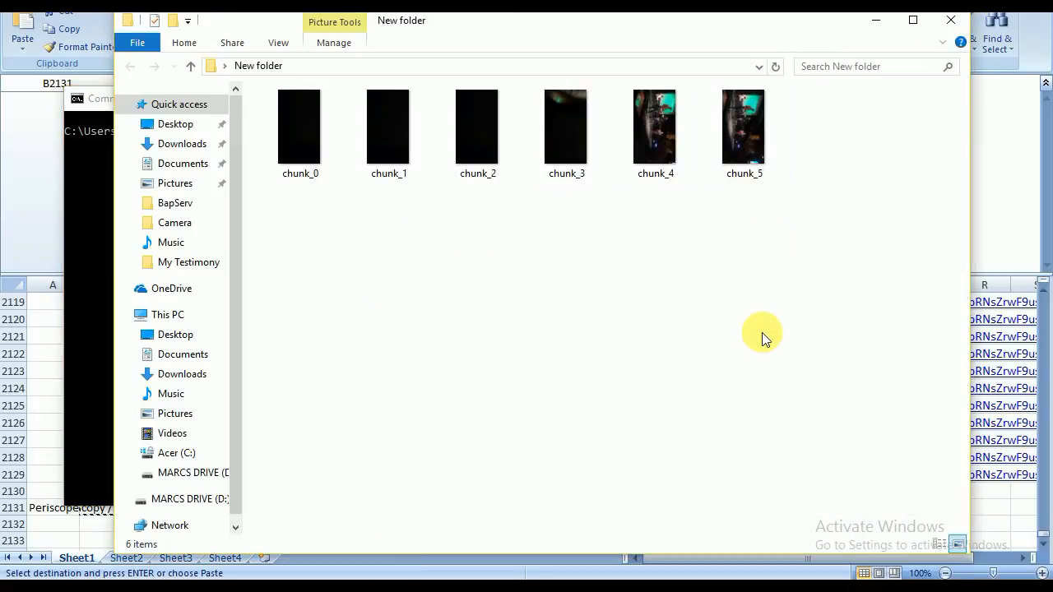
left_click_drag(833, 115, 332, 115)
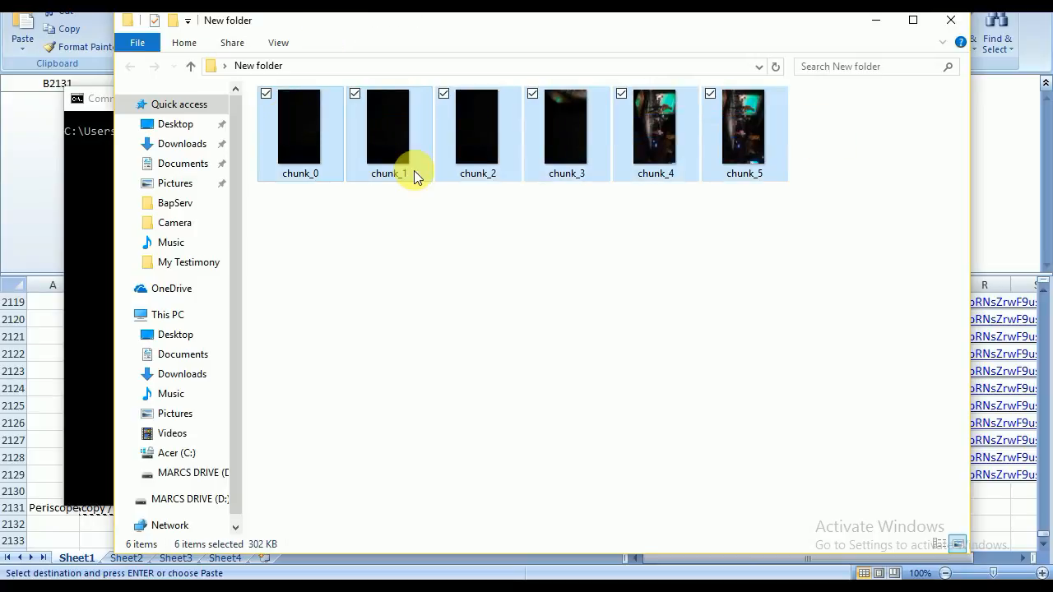
left_click(950, 20)
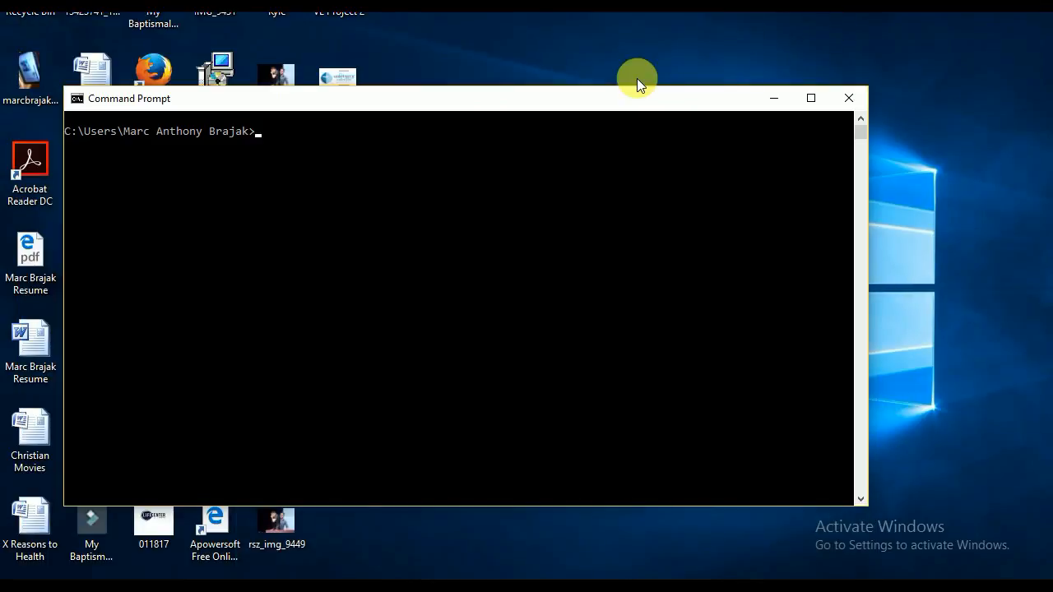
Uncover the desktop's New folder by moving Command Prompt aside, and rename the folder Periscope Tutorial.
left_click_drag(633, 97, 988, 45)
left_click(352, 423)
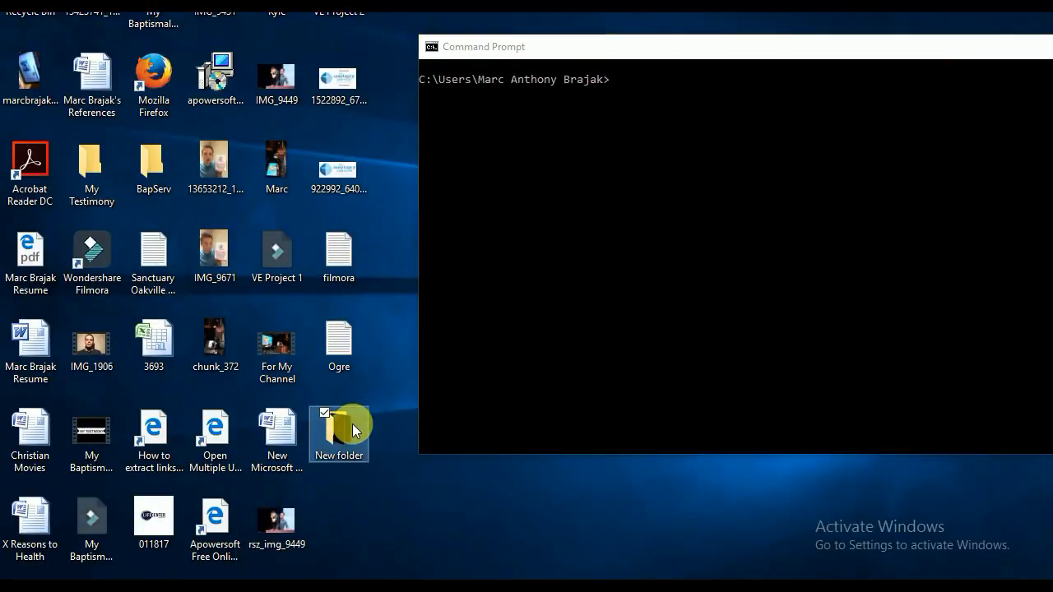
left_click(338, 458)
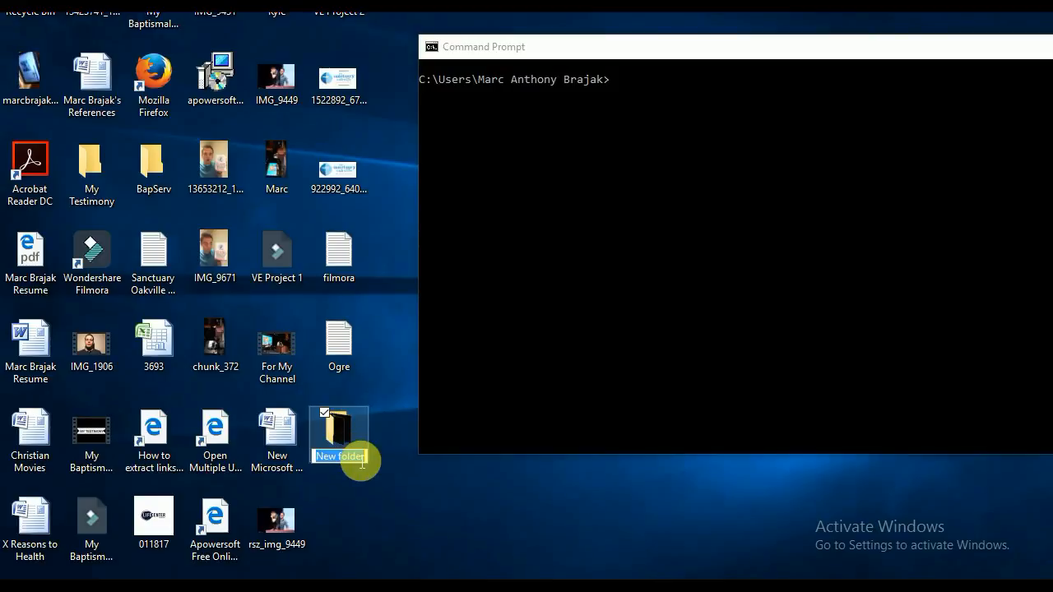
type("Periscope")
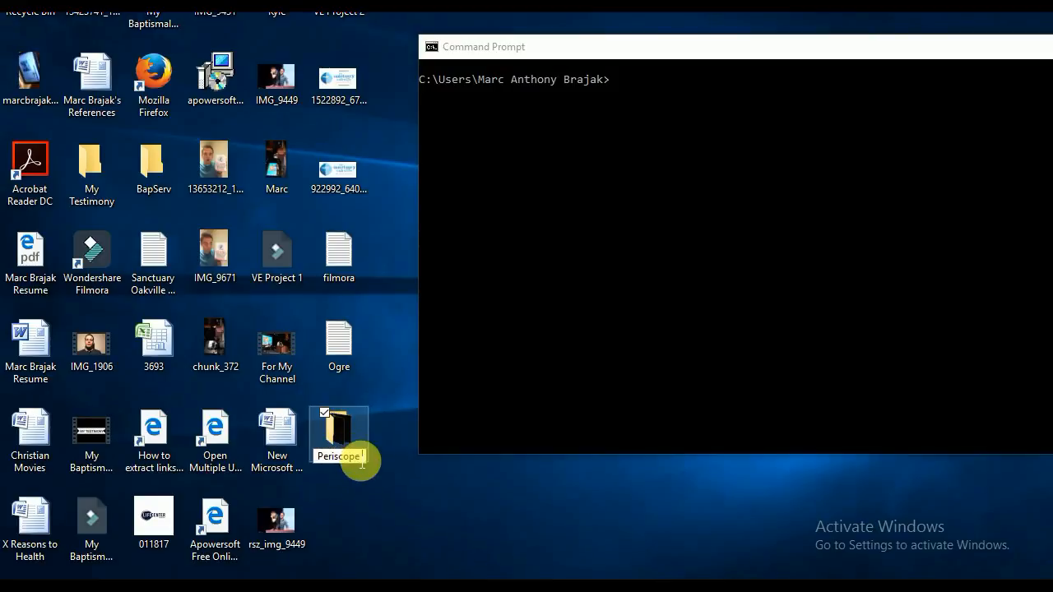
type(" Tutorial")
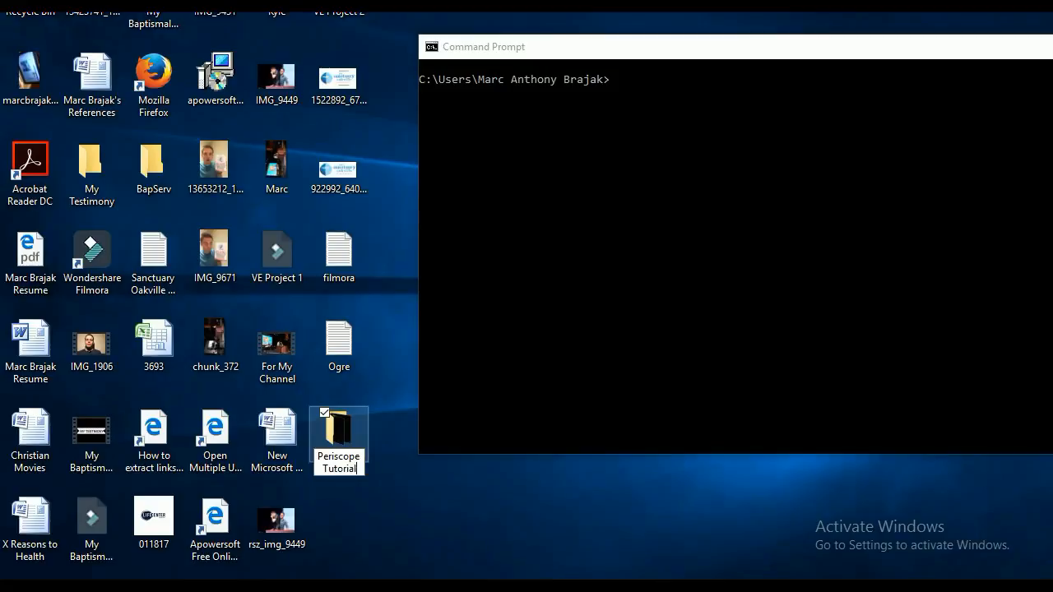
left_click(442, 558)
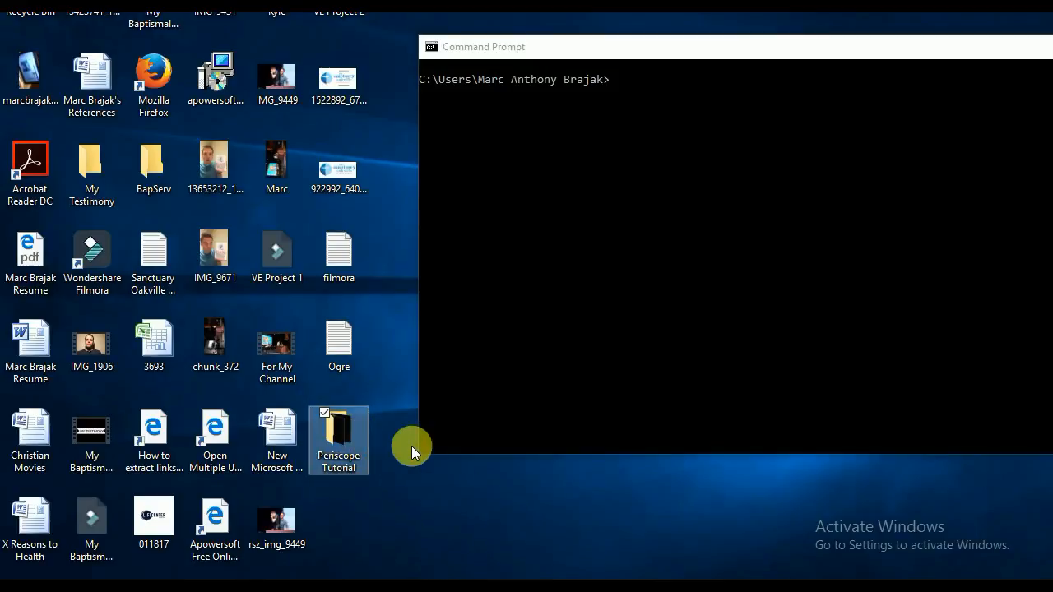
Move the Periscope Tutorial folder from the desktop to the root of drive D: and check its chunk files.
left_click(15, 589)
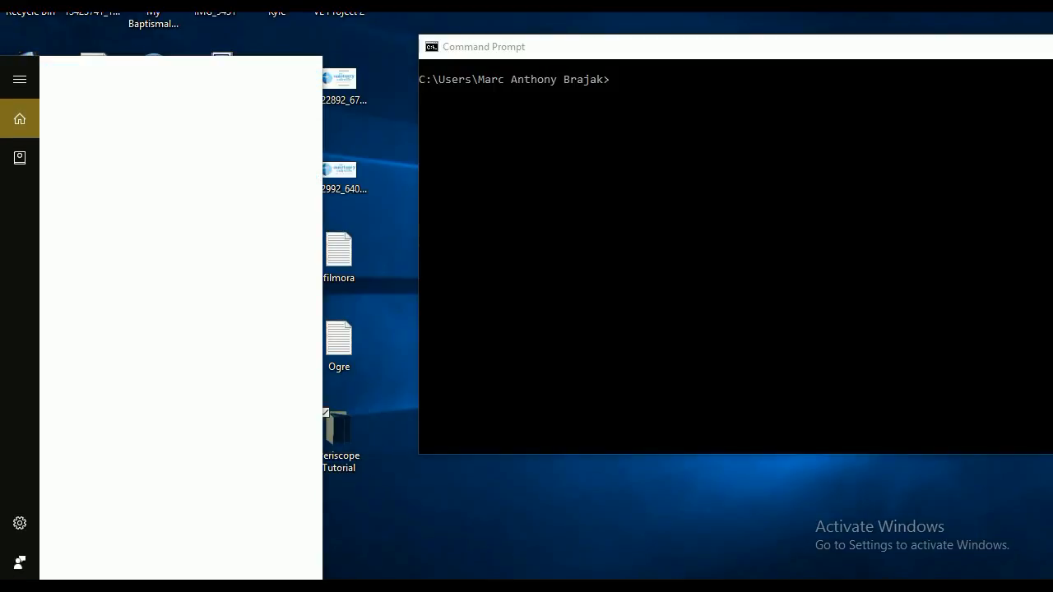
type("pc")
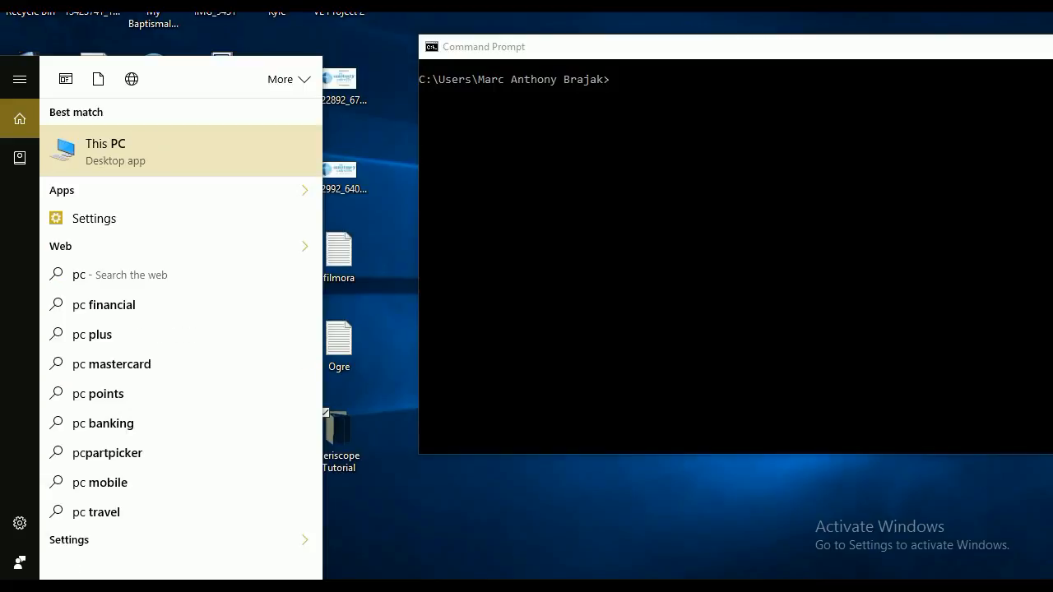
key("Return")
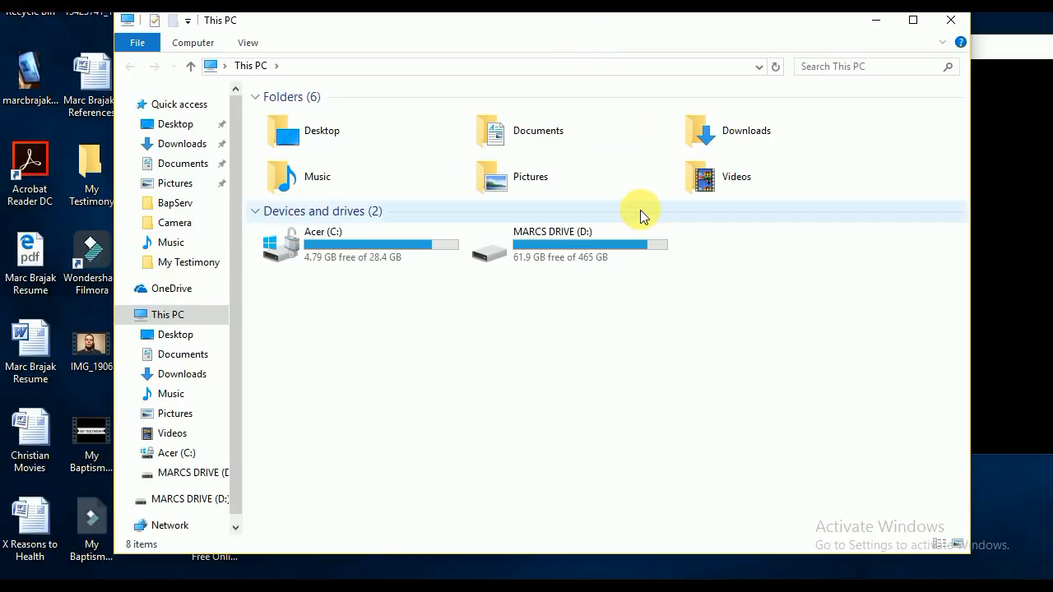
double_click(620, 252)
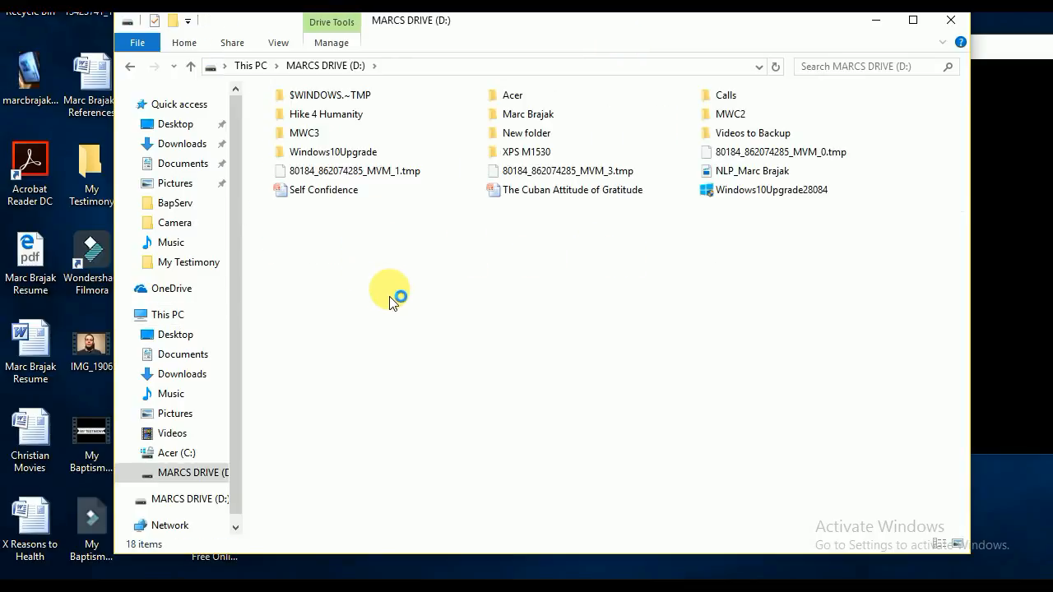
right_click(389, 294)
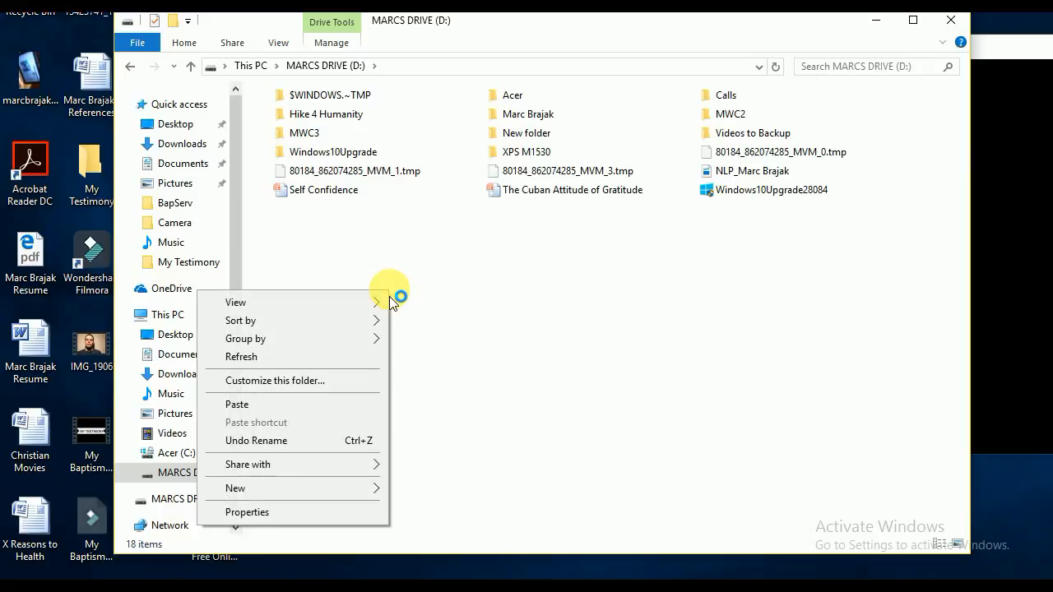
left_click(309, 411)
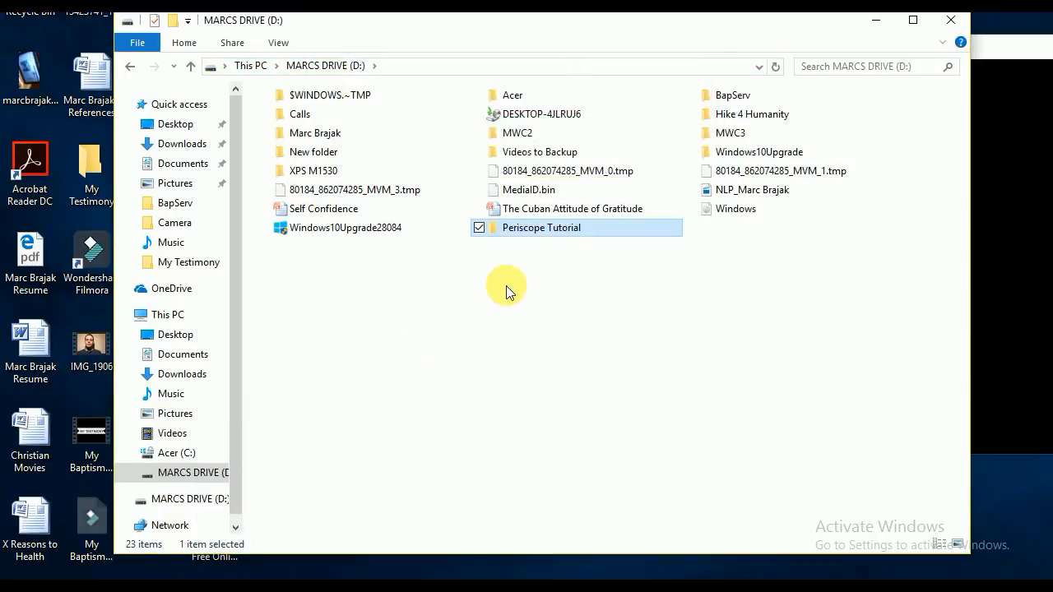
left_click(588, 271)
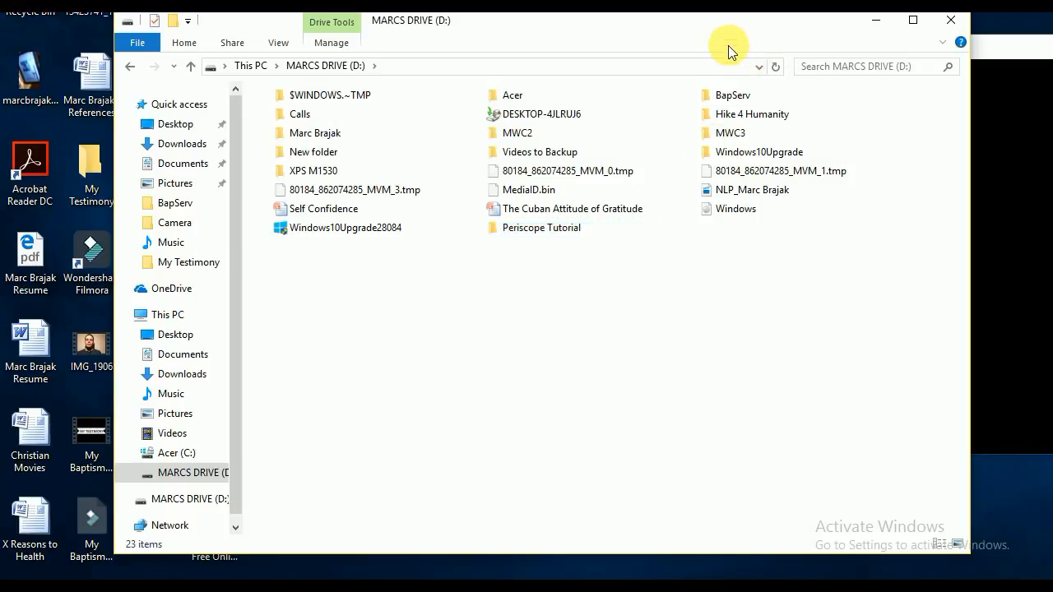
double_click(535, 229)
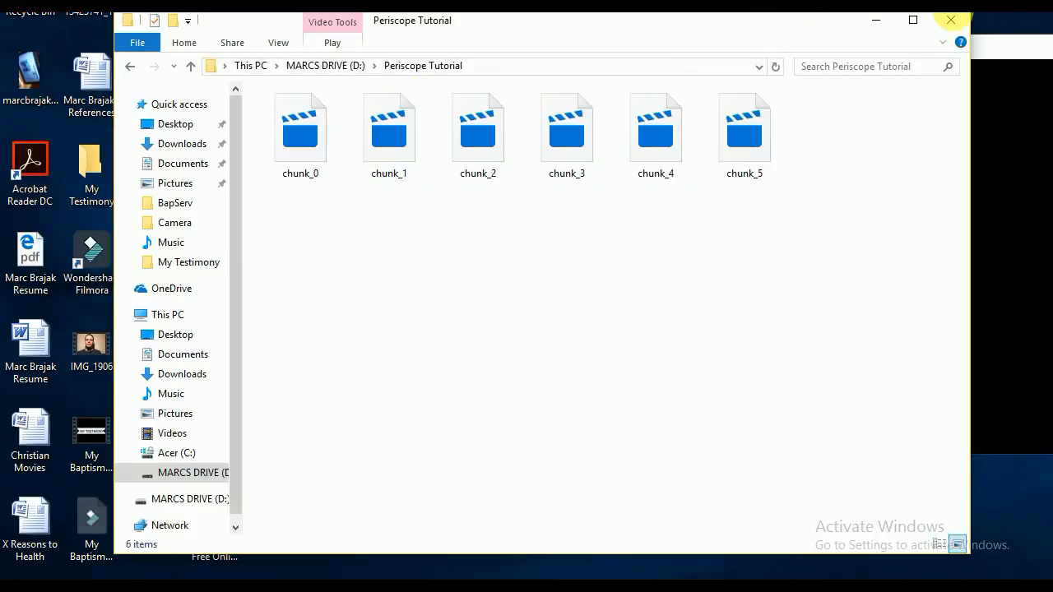
left_click(951, 20)
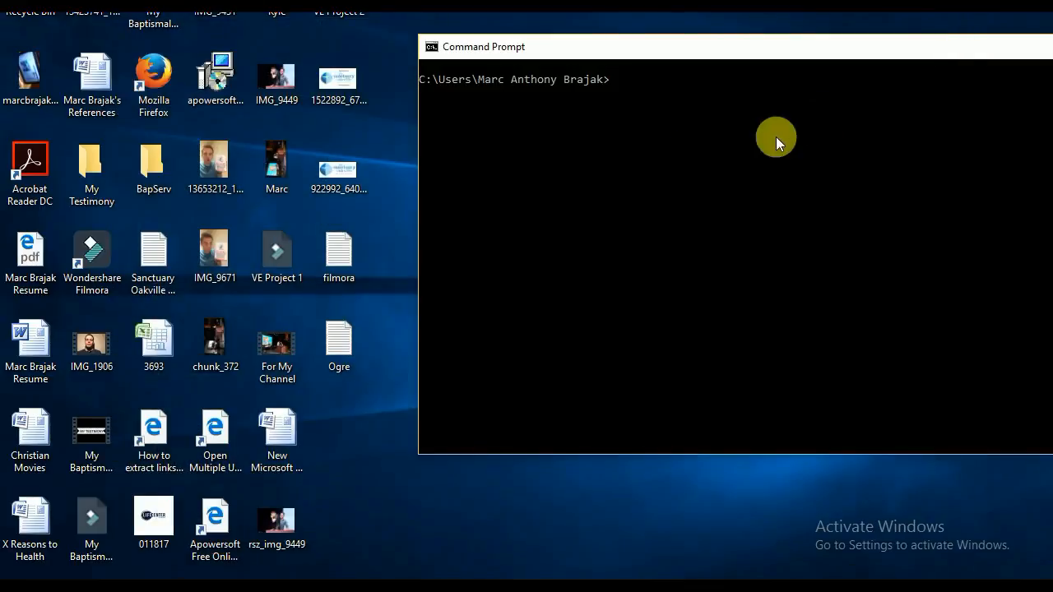
Close the old Command Prompt window and start a fresh one by searching for cmd.
left_click(645, 122)
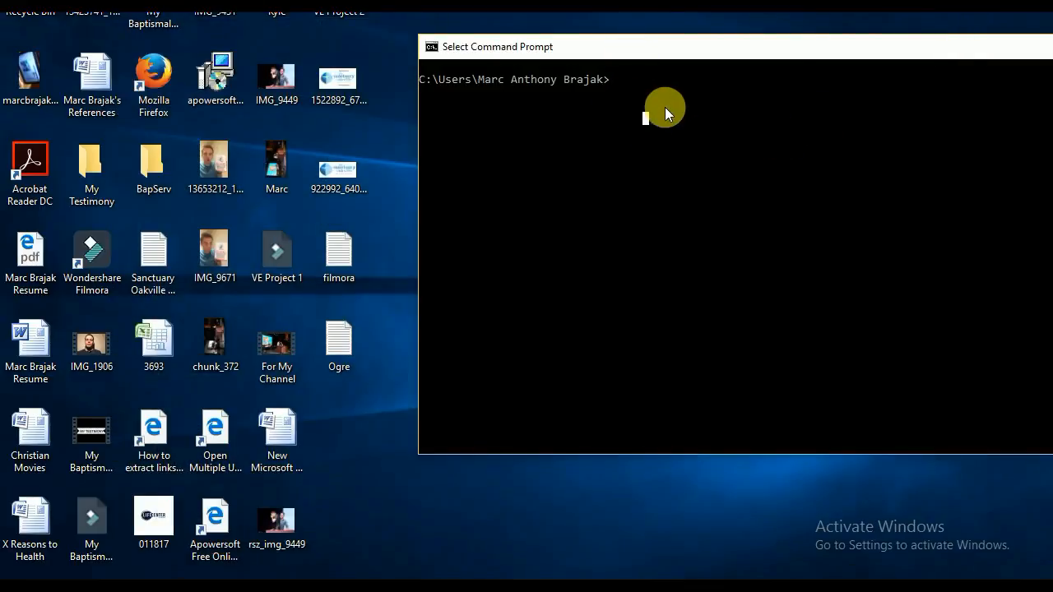
left_click_drag(676, 55, 643, 57)
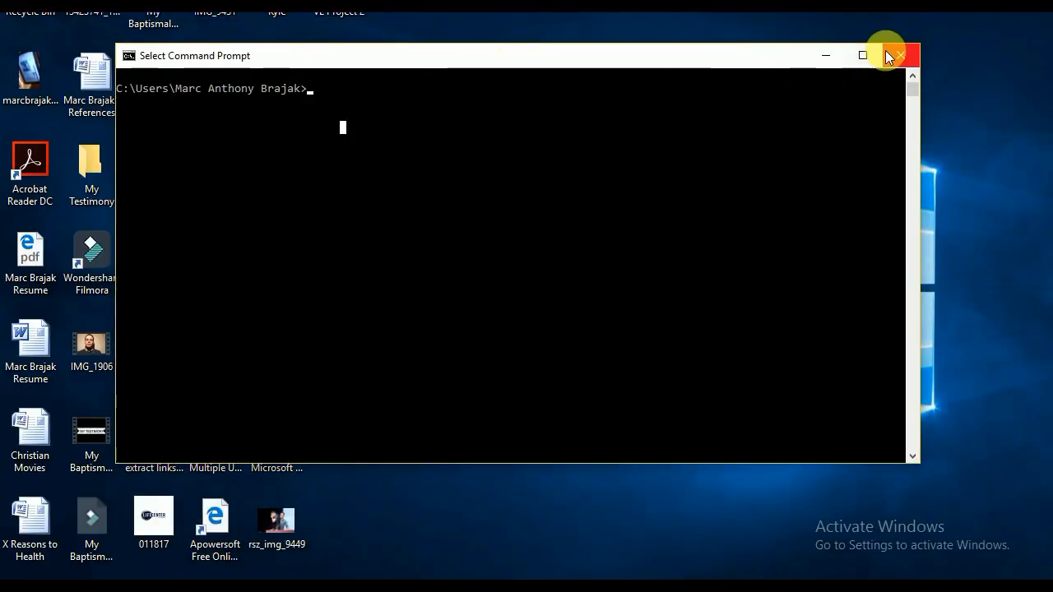
left_click(895, 52)
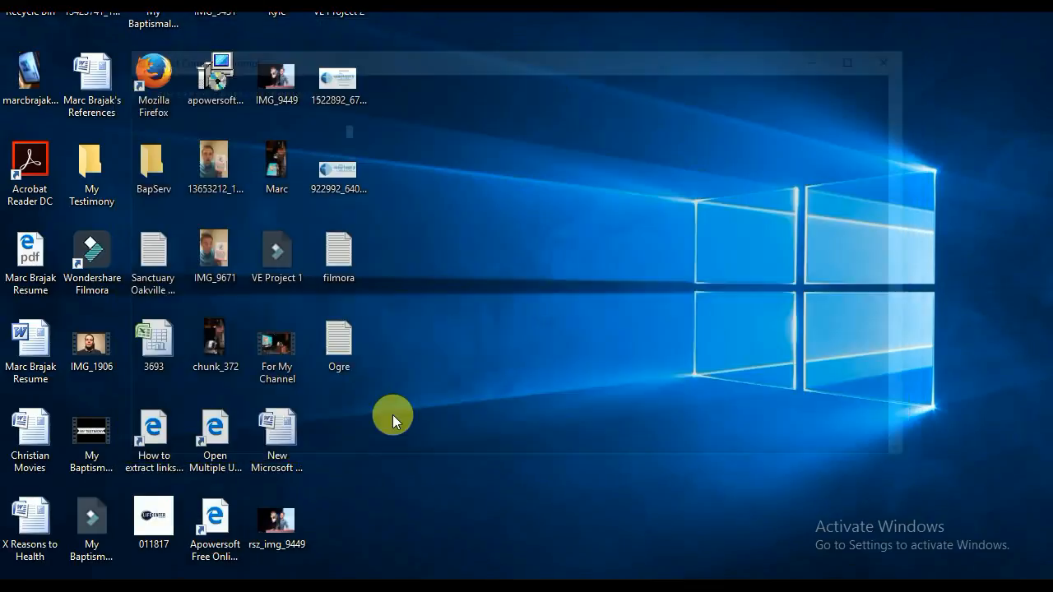
key("super+s")
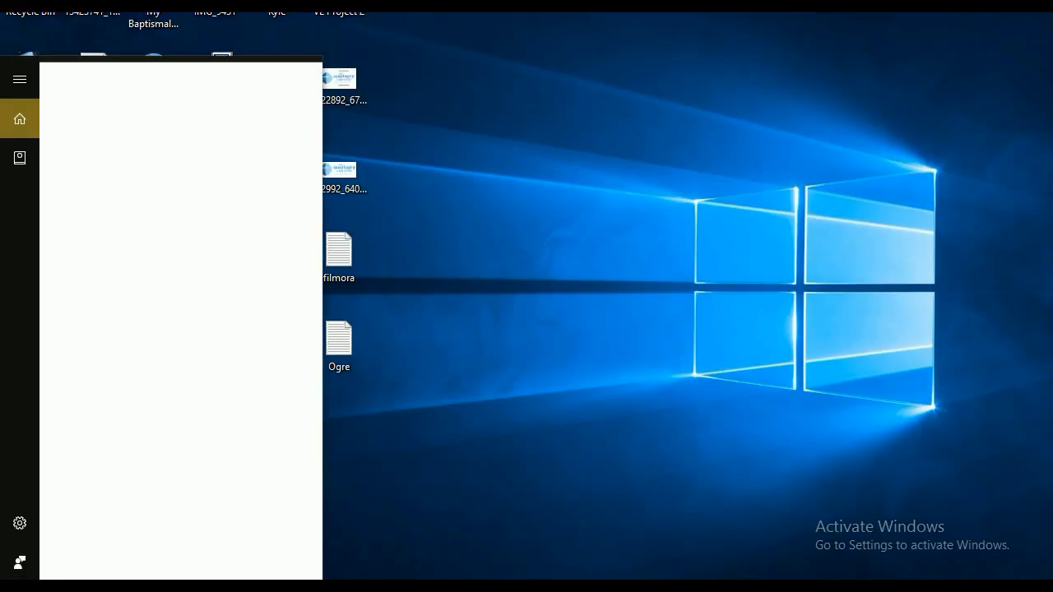
type("cmd")
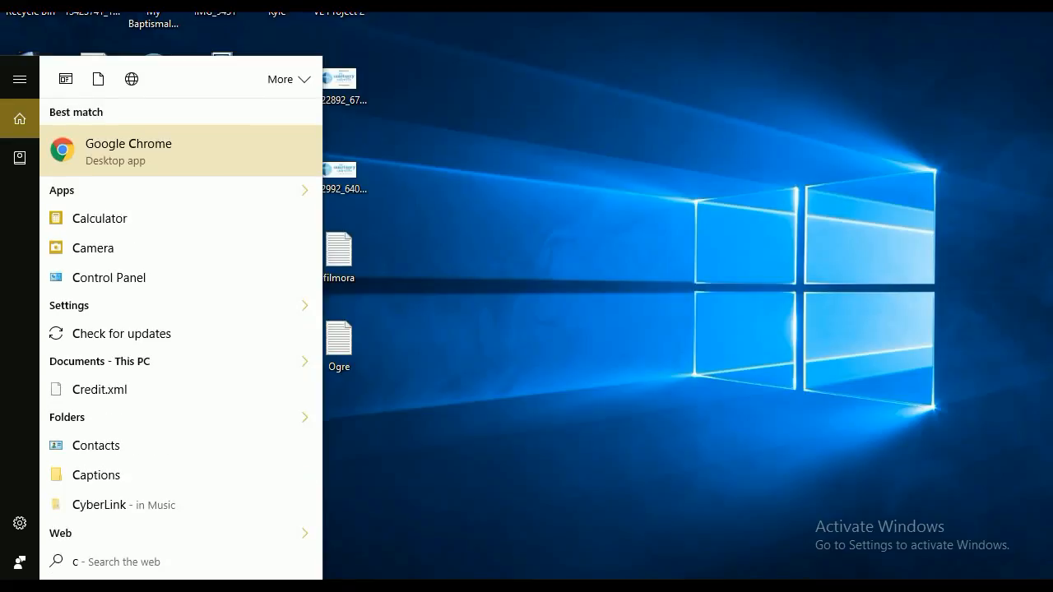
key("Return")
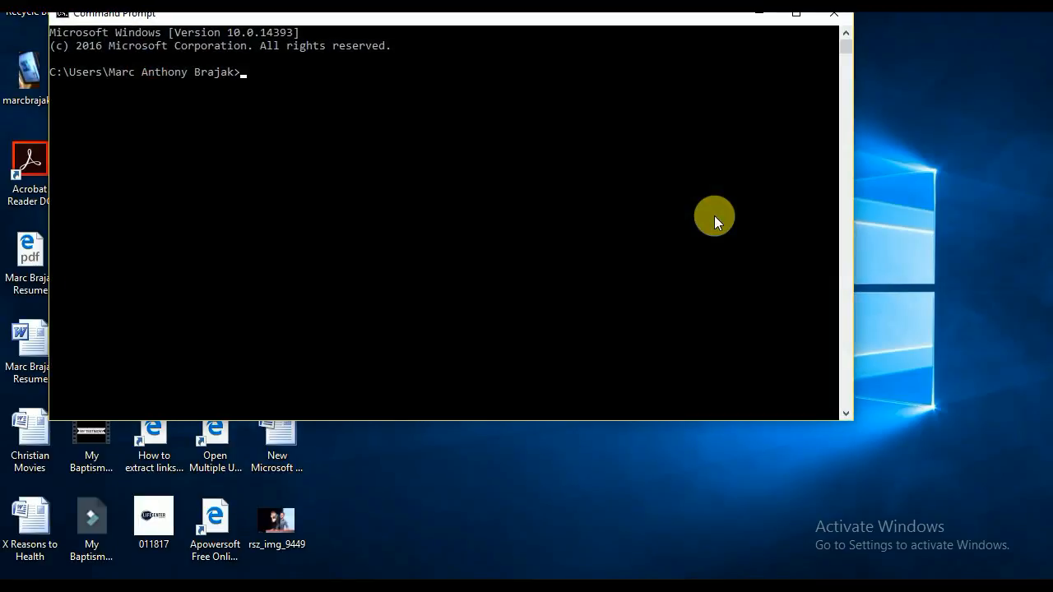
Switch Command Prompt to drive D: and list its contents with dir.
type("d:")
key("Return")
type("dir")
key("Return")
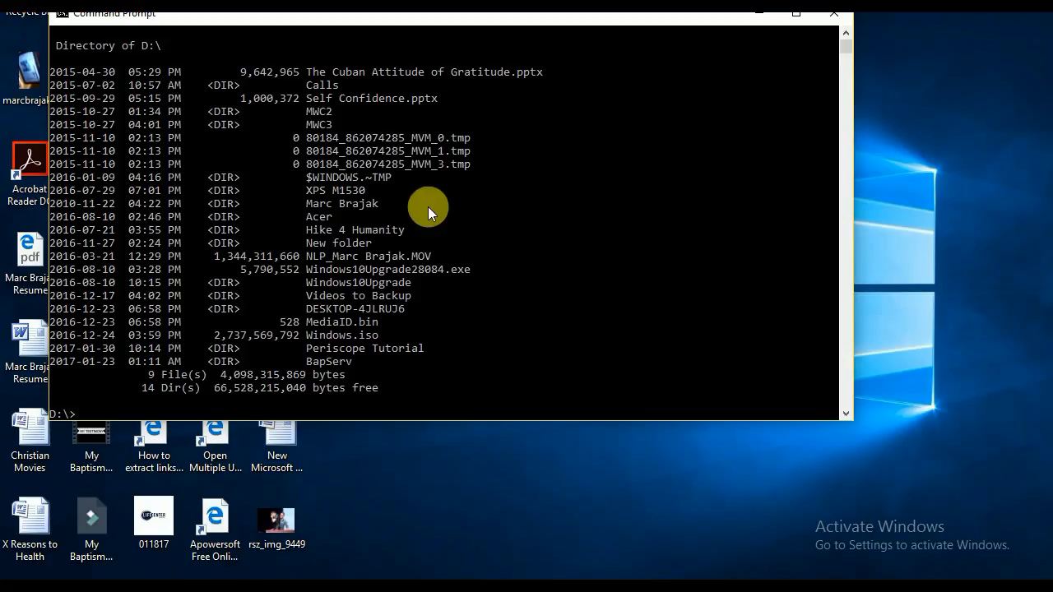
Change into the Periscope Tutorial directory with cd periscope tutorial.
type("cd")
type("periscope ")
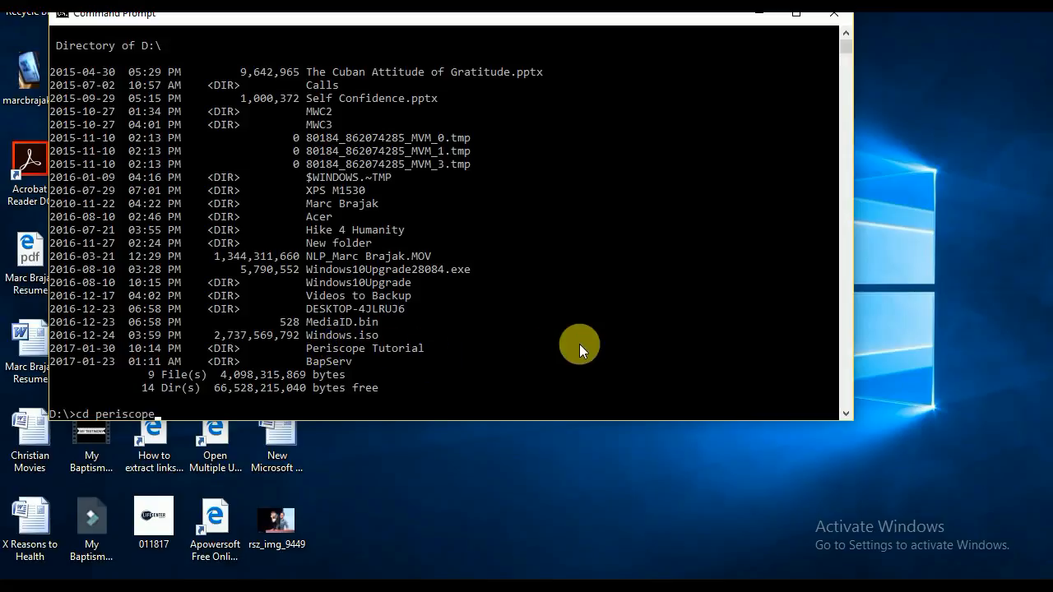
type("tutorial")
key("Return")
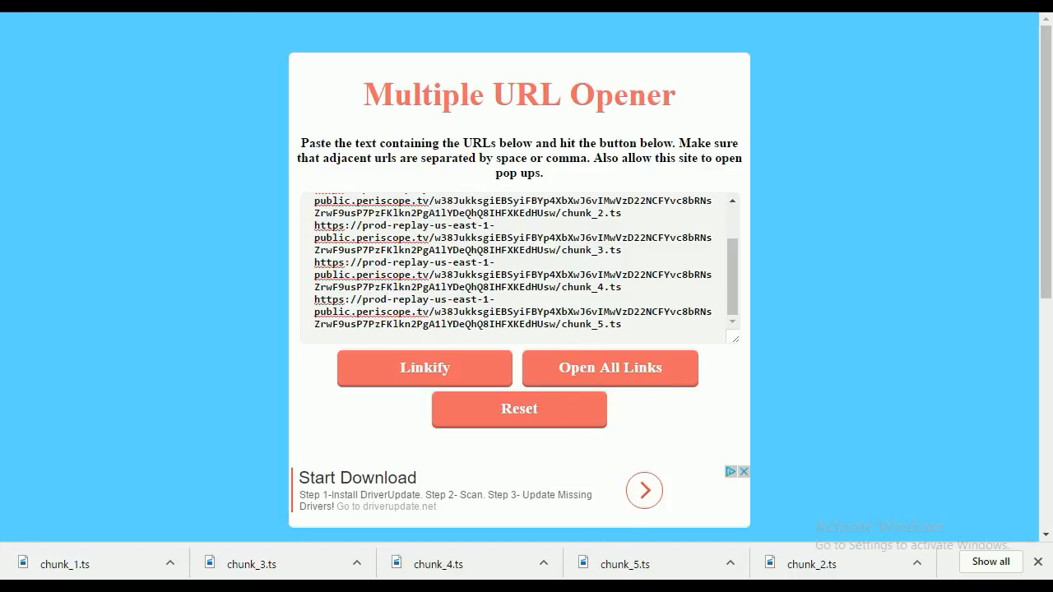
Try to merge by pasting the chunk_0.ts to chunk_5.ts list without copy /b, adding final.ts and running it.
key("alt+Tab")
type("chunk_0.ts + chunk_1.ts + chunk_2.ts + chunk_3.ts + chunk_4.ts + chunk_5.ts +")
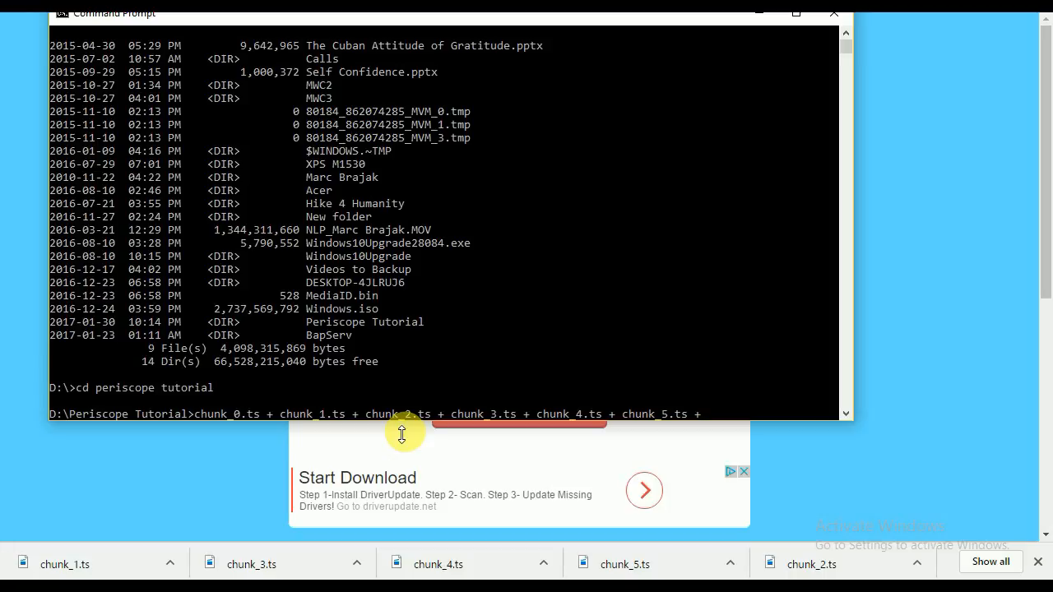
scroll(423, 357, "down", 2)
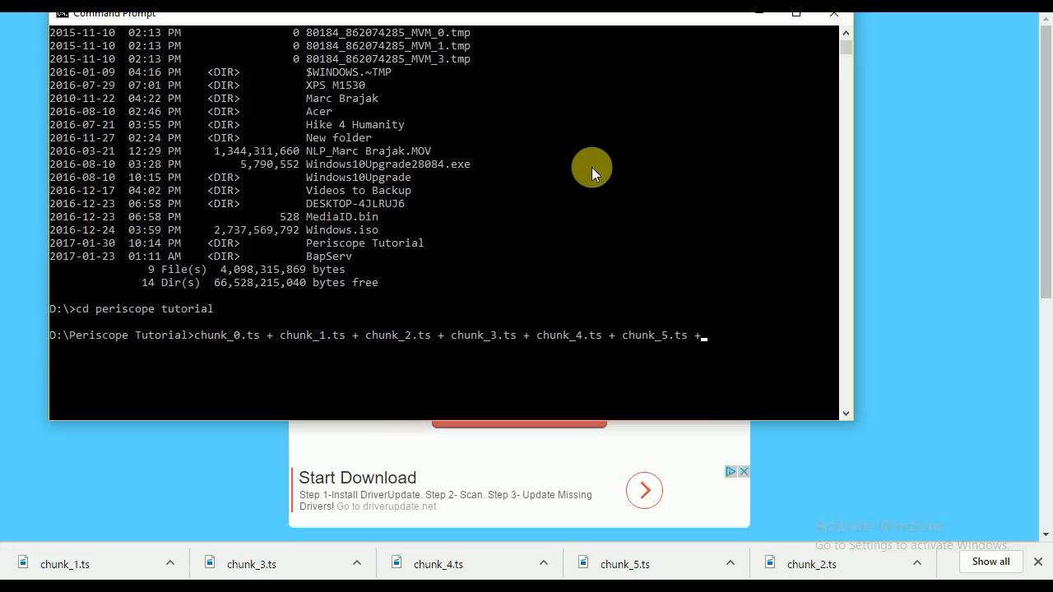
key("BackSpace")
type("+ final.ts")
key("Return")
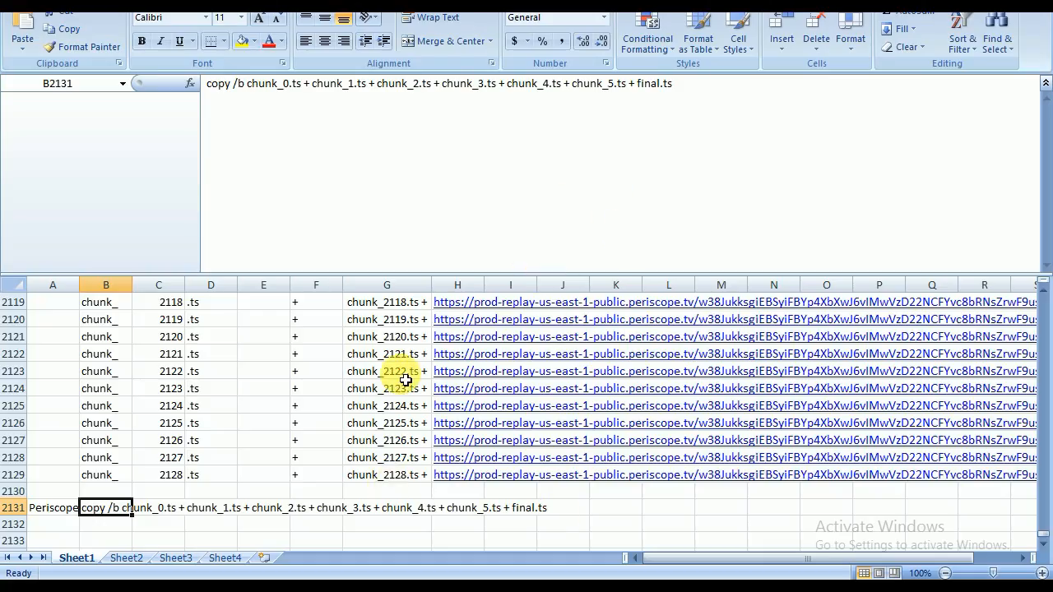
Copy the full copy /b command from B2131, run it in D:\Periscope Tutorial, and return to Excel.
key("ctrl+c")
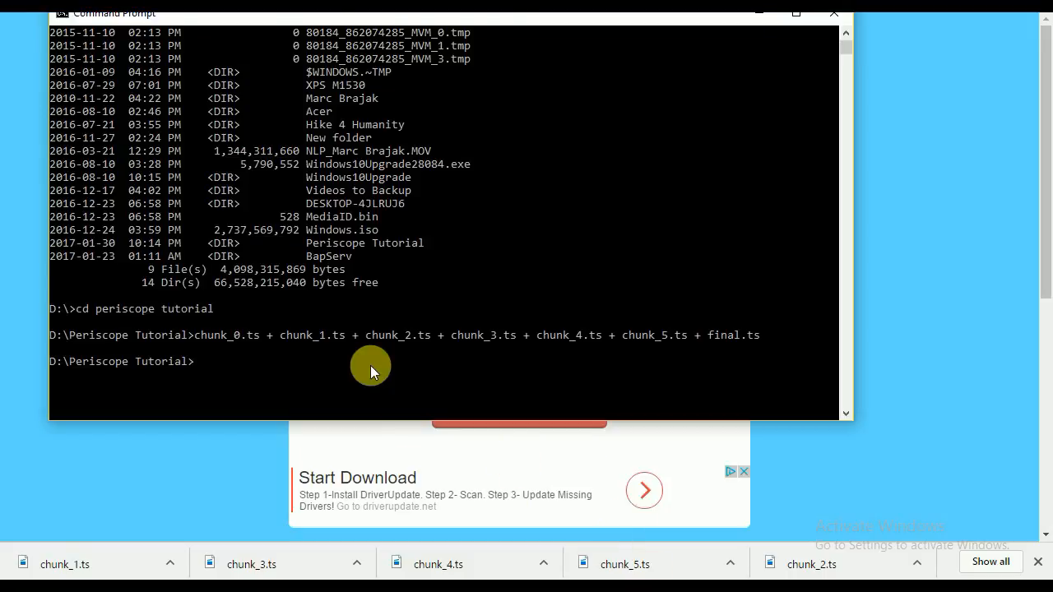
right_click(370, 365)
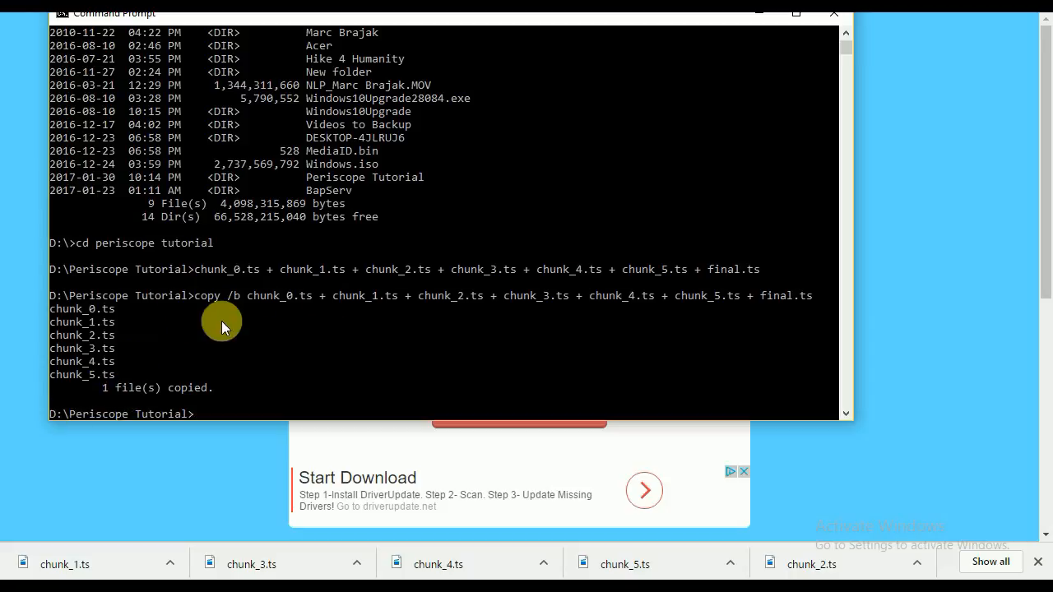
left_click(539, 587)
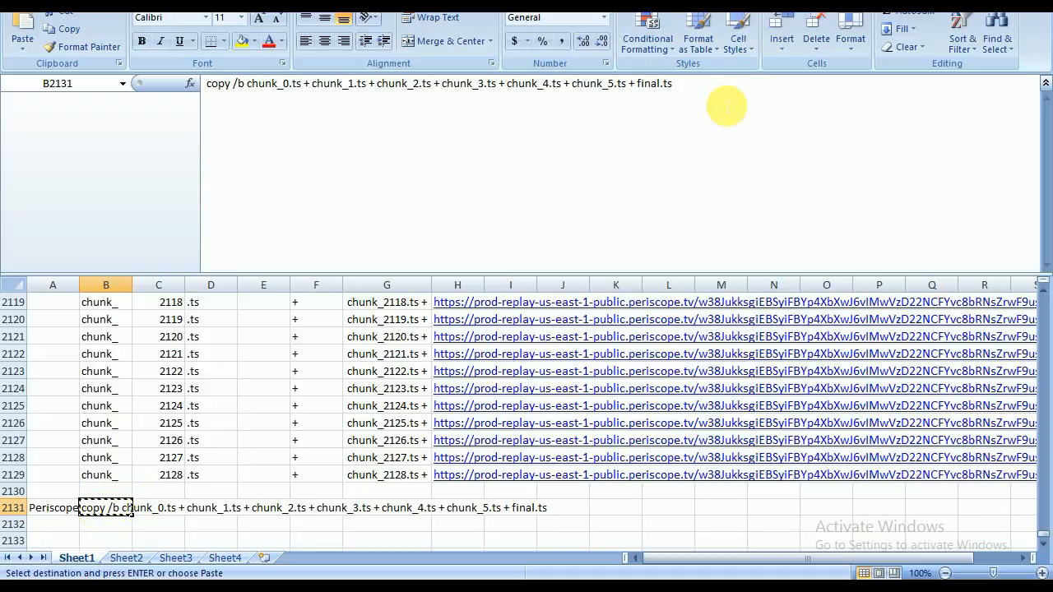
Review the full copy /b command text in cell B2131, then switch to Command Prompt to check its output.
left_click(726, 105)
key("Return")
key("Up")
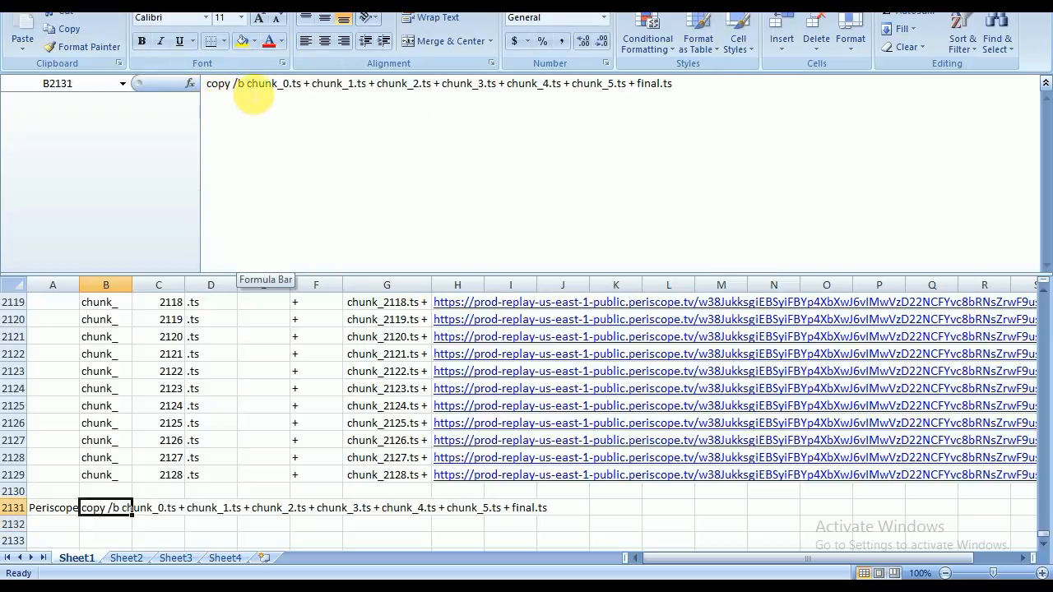
left_click_drag(255, 92, 693, 111)
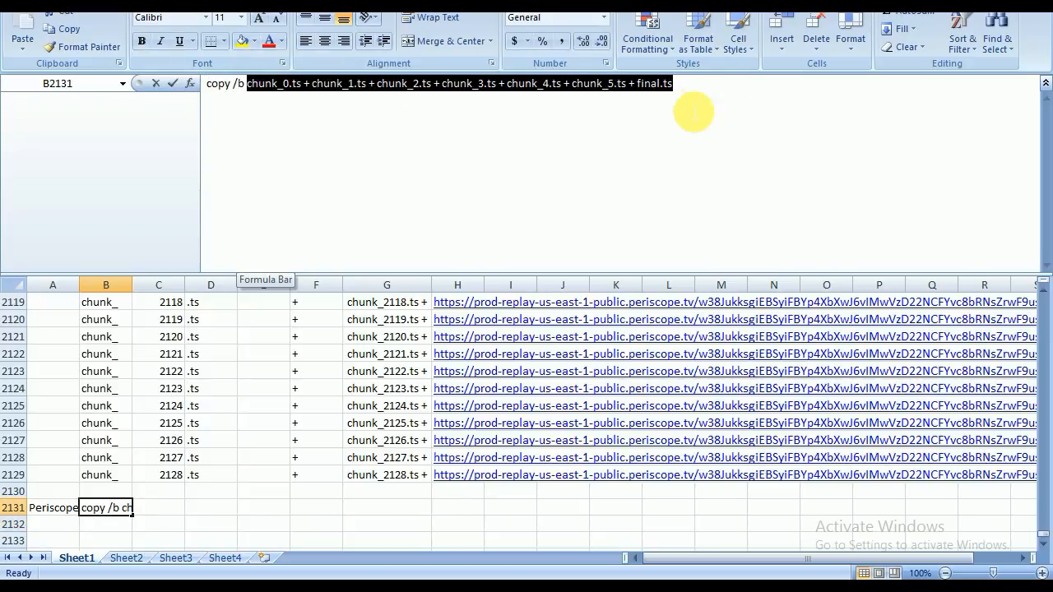
left_click(698, 99)
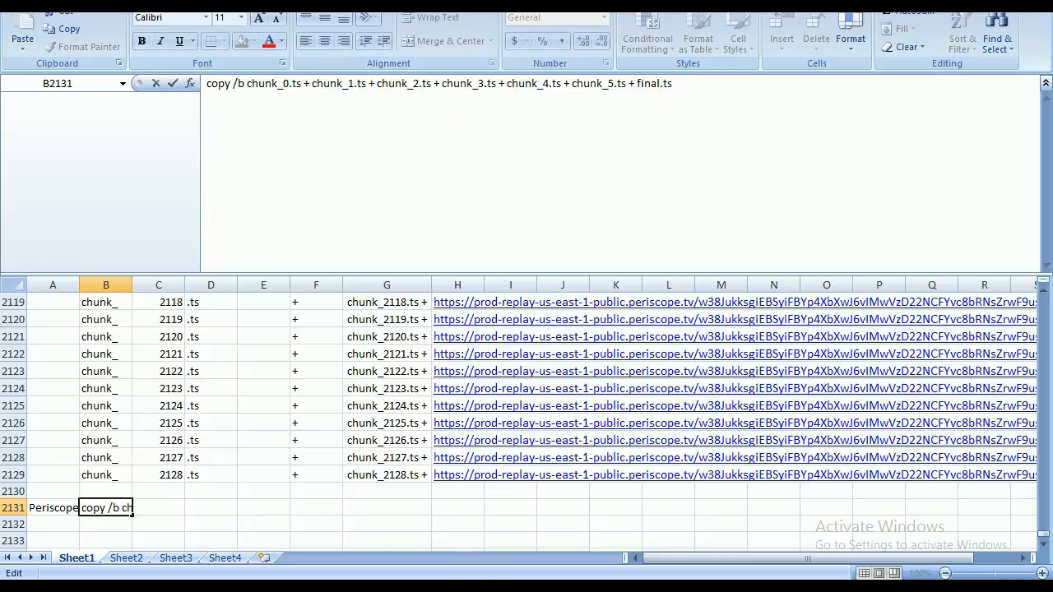
left_click(634, 591)
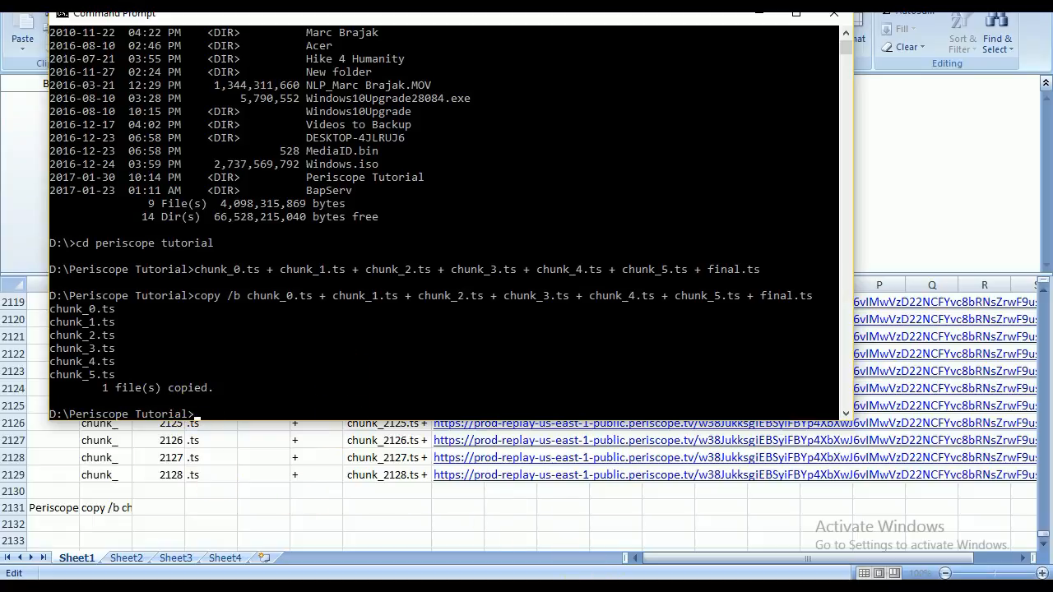
Switch to File Explorer and open the Periscope Tutorial folder on drive D:, keeping the Command Prompt output partly in view.
left_click(352, 585)
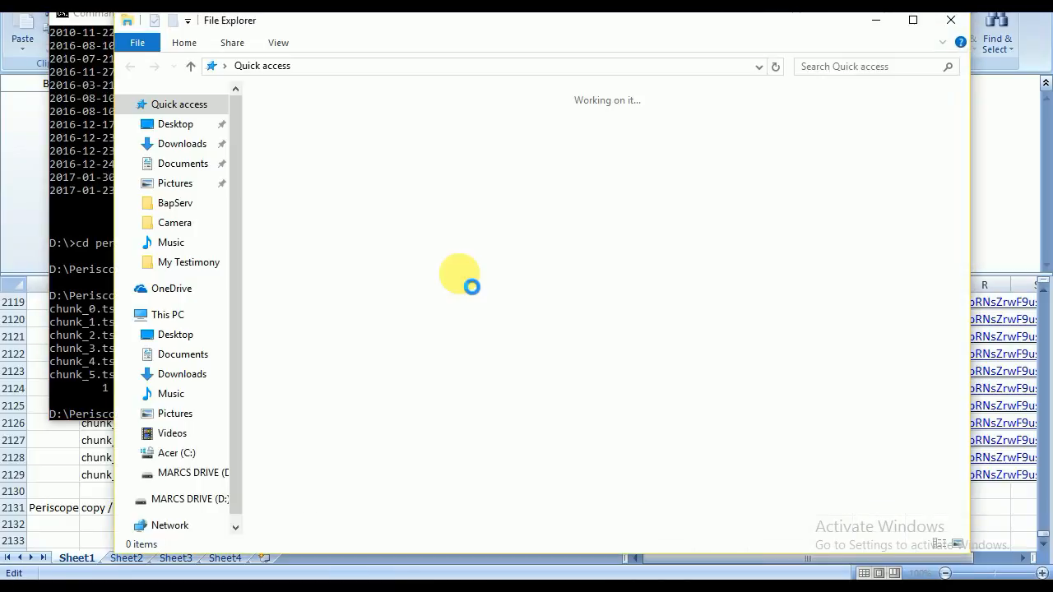
scroll(459, 280, "down", 3)
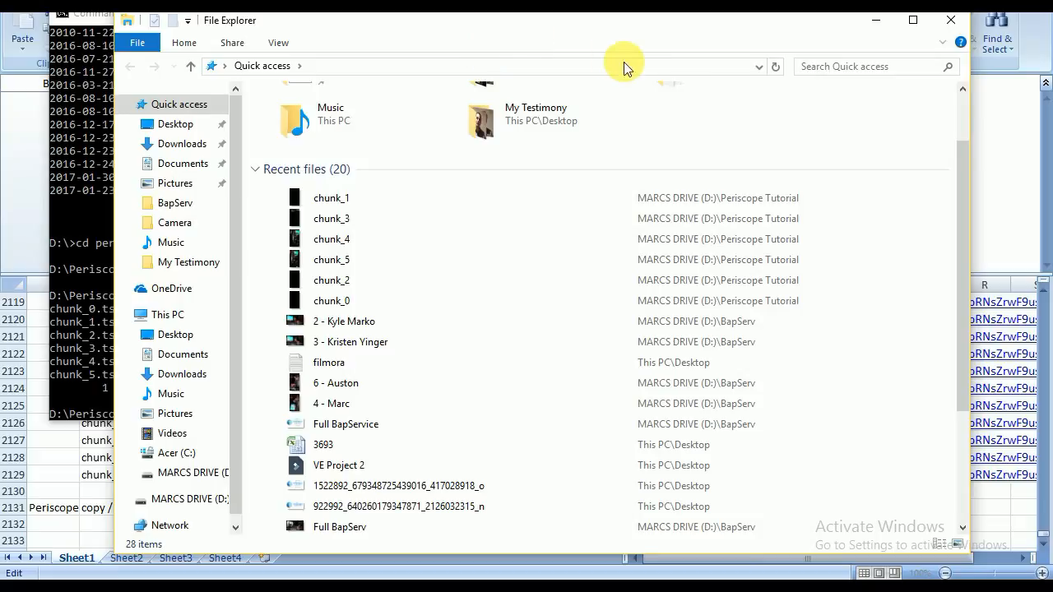
left_click_drag(436, 22, 533, 10)
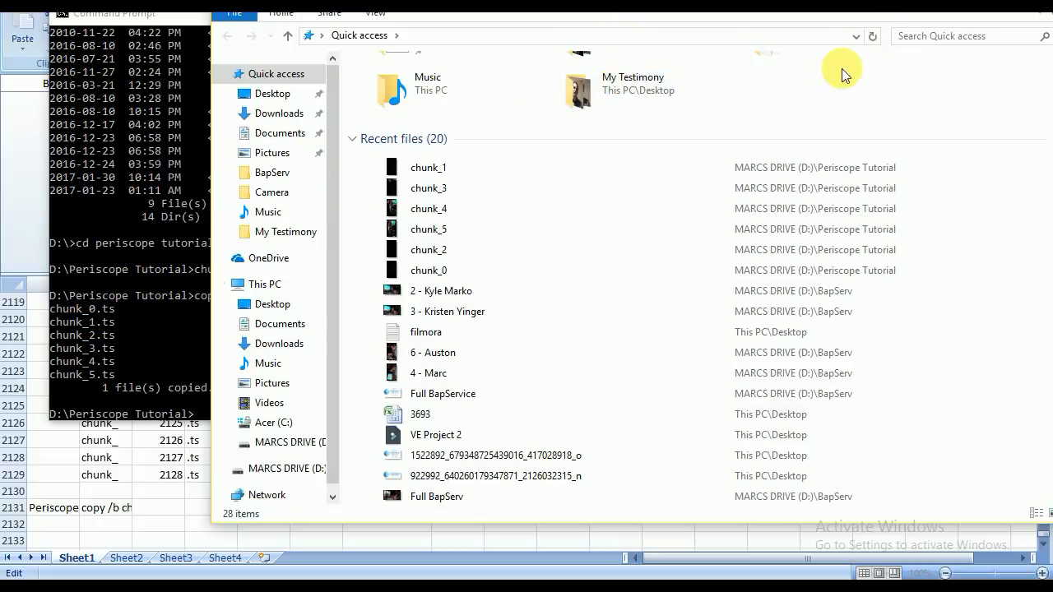
left_click_drag(884, 4, 834, 53)
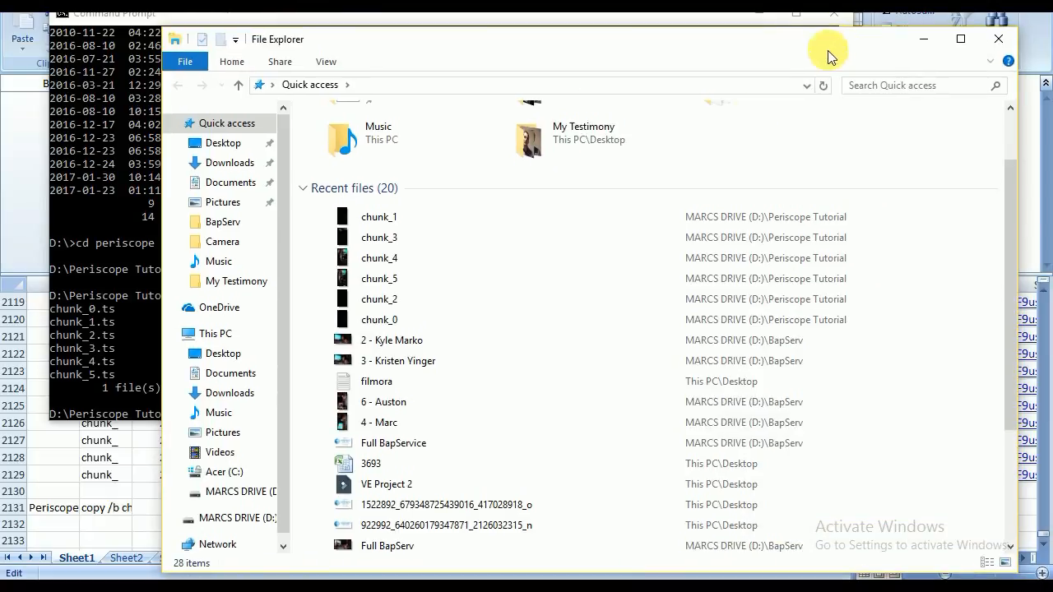
scroll(735, 116, "up", 3)
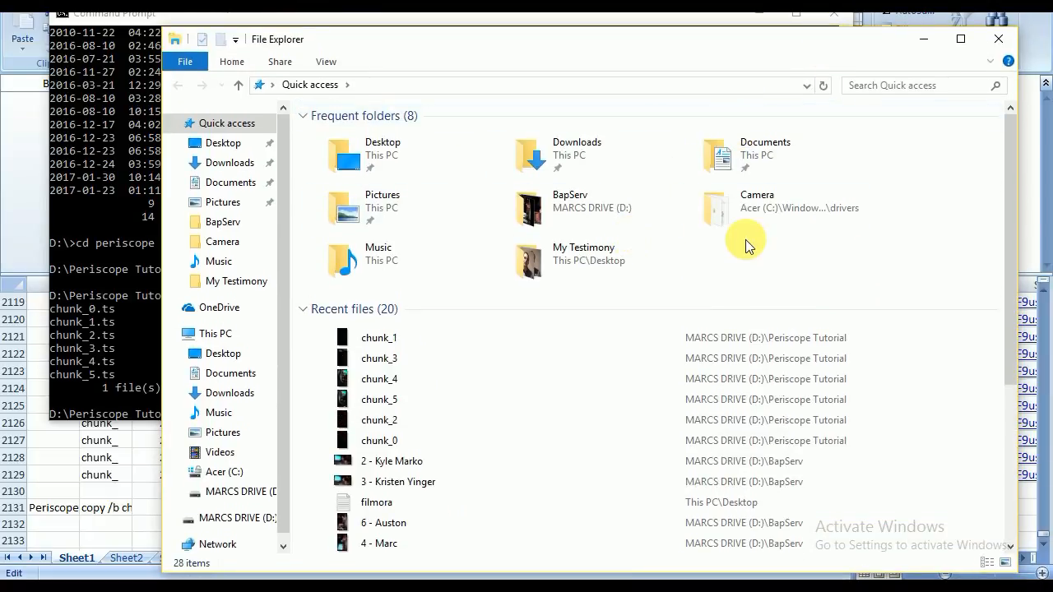
scroll(746, 245, "down", 5)
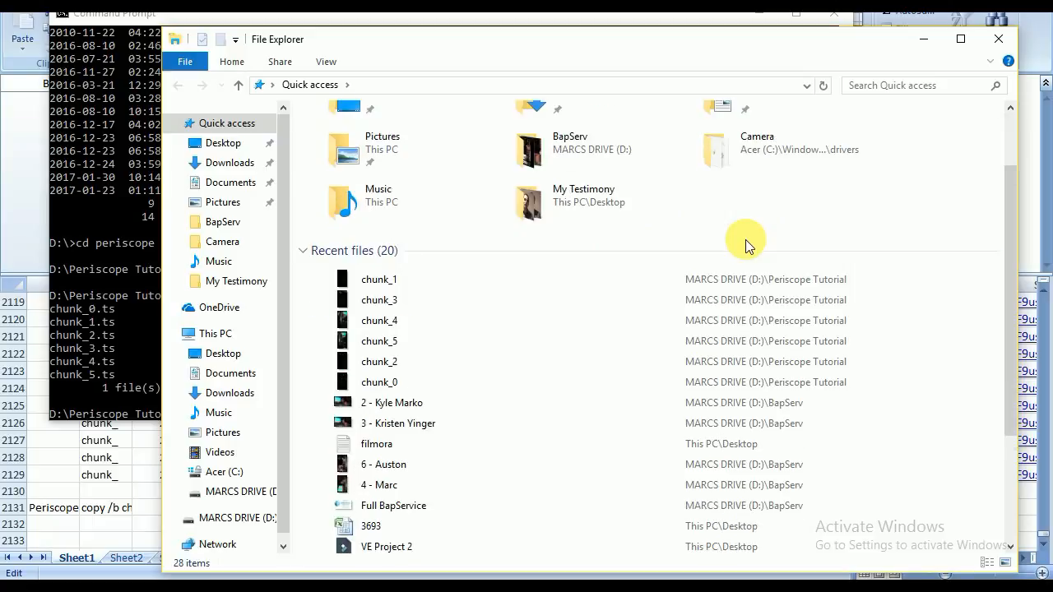
left_click(243, 493)
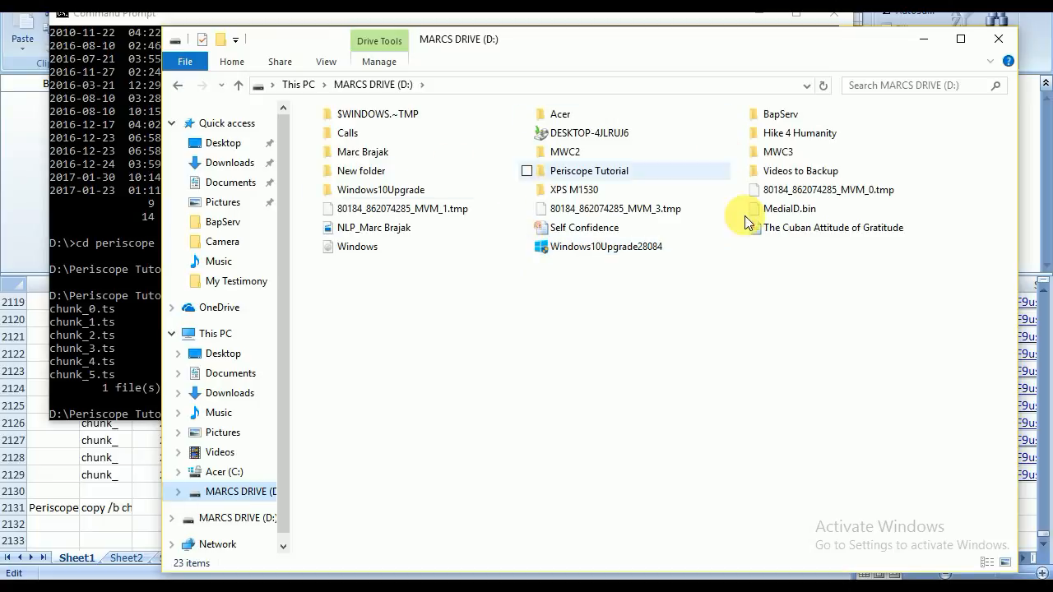
double_click(616, 171)
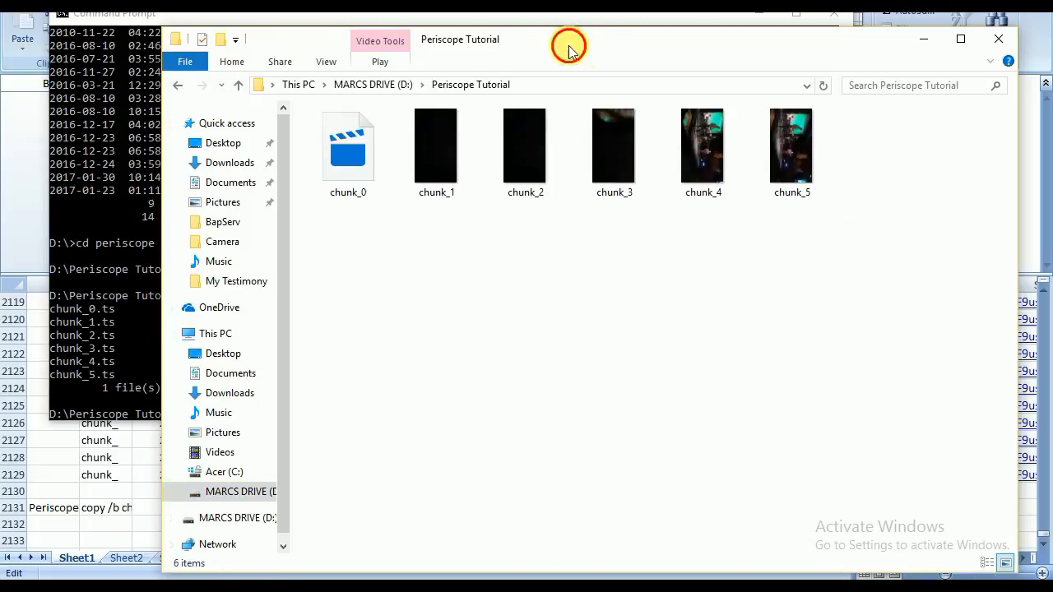
left_click_drag(569, 40, 651, 24)
Play the chunk_0 video from the Periscope Tutorial folder to check its content, then close the player.
left_click(453, 134)
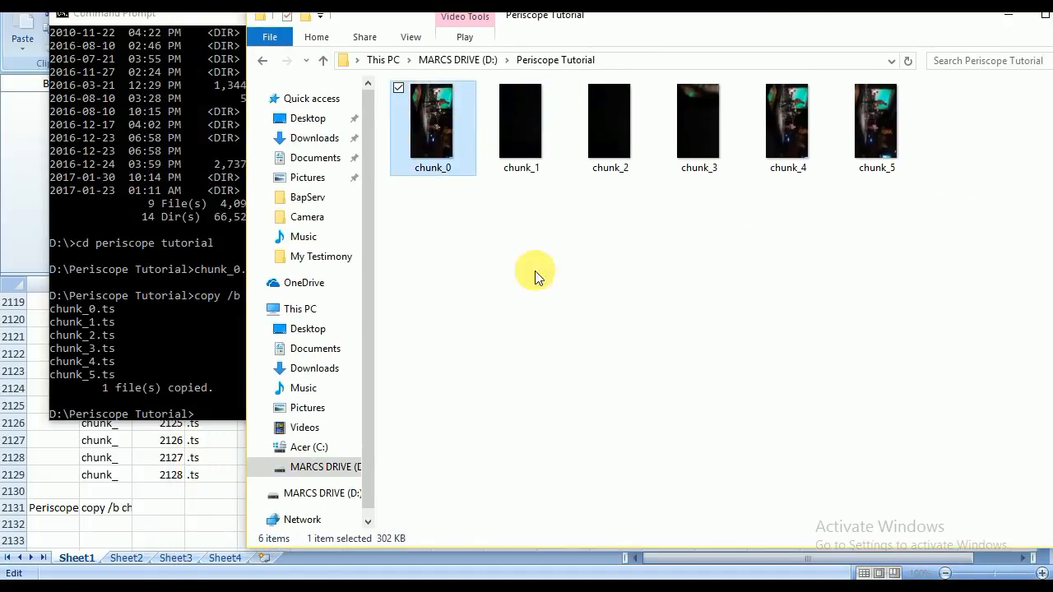
double_click(440, 149)
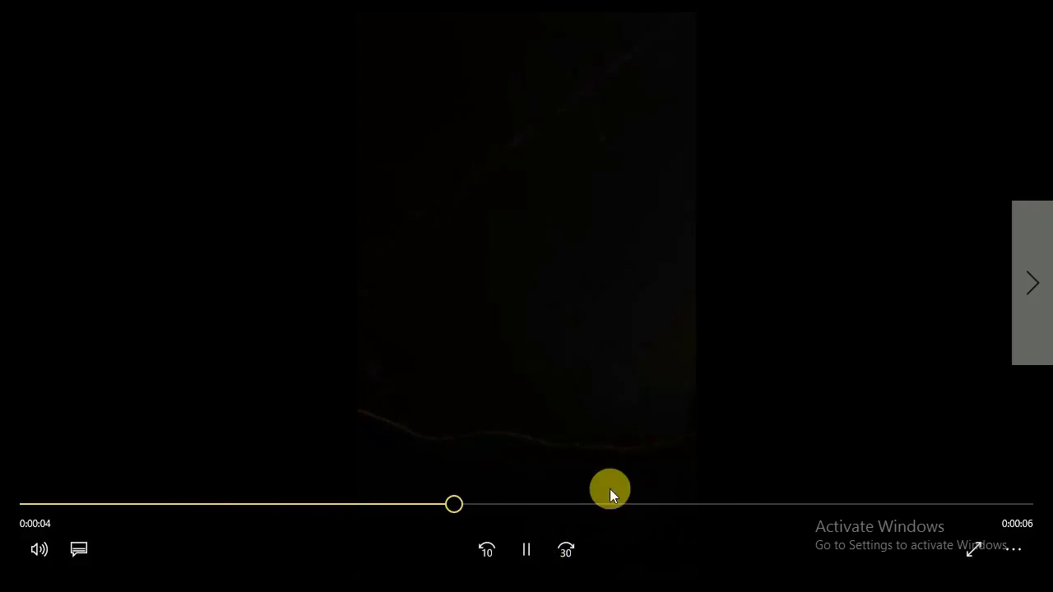
left_click(529, 553)
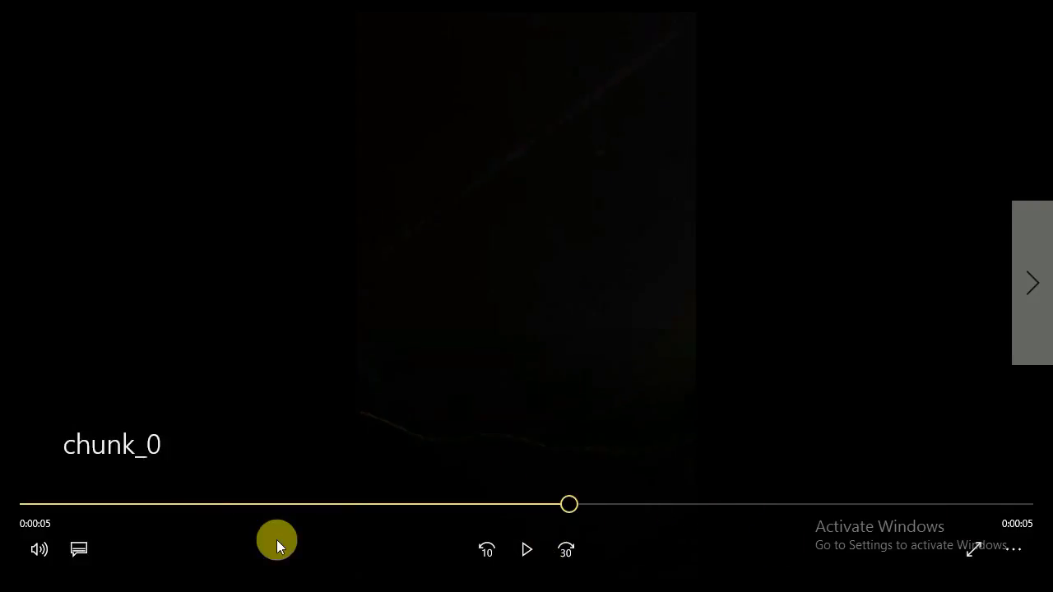
left_click(527, 551)
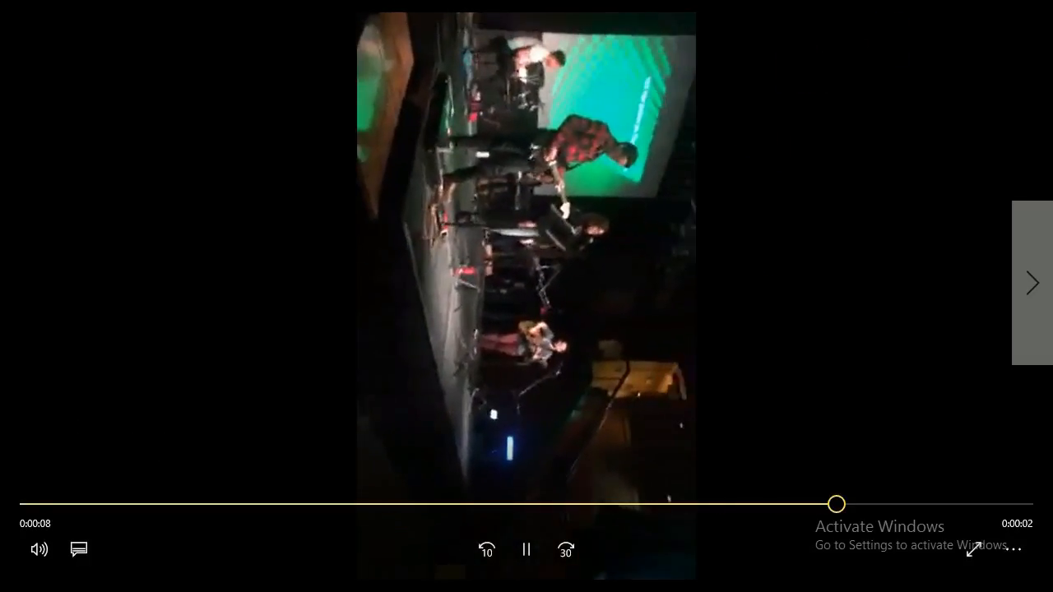
left_click(1050, 14)
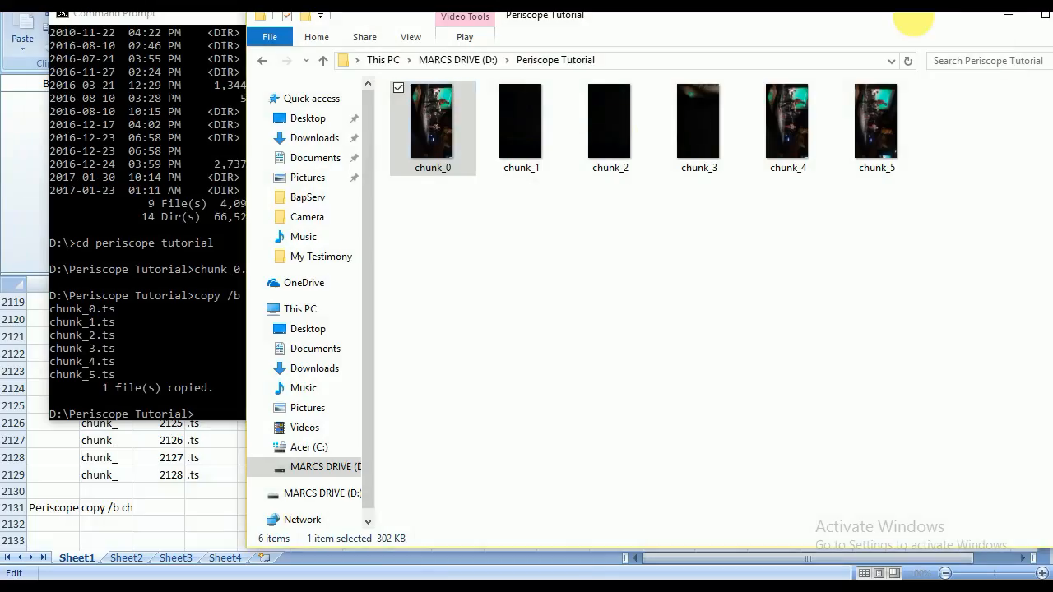
Inspect the chunk files in the folder, selecting chunk_0, chunk_1 and chunk_4 in turn, and clear the selection.
left_click_drag(954, 173, 424, 74)
left_click(480, 194)
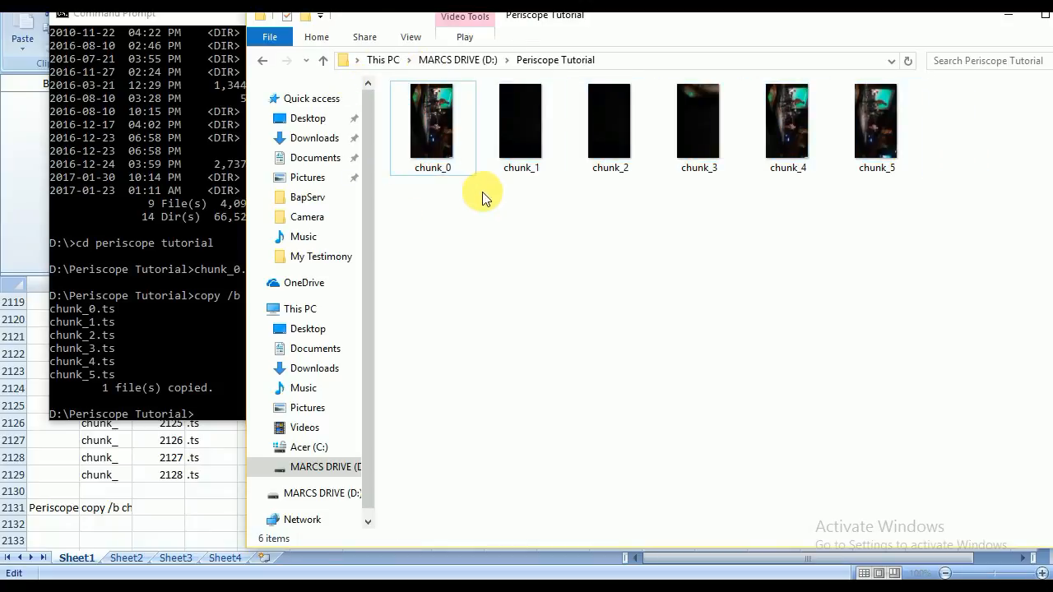
left_click(444, 134)
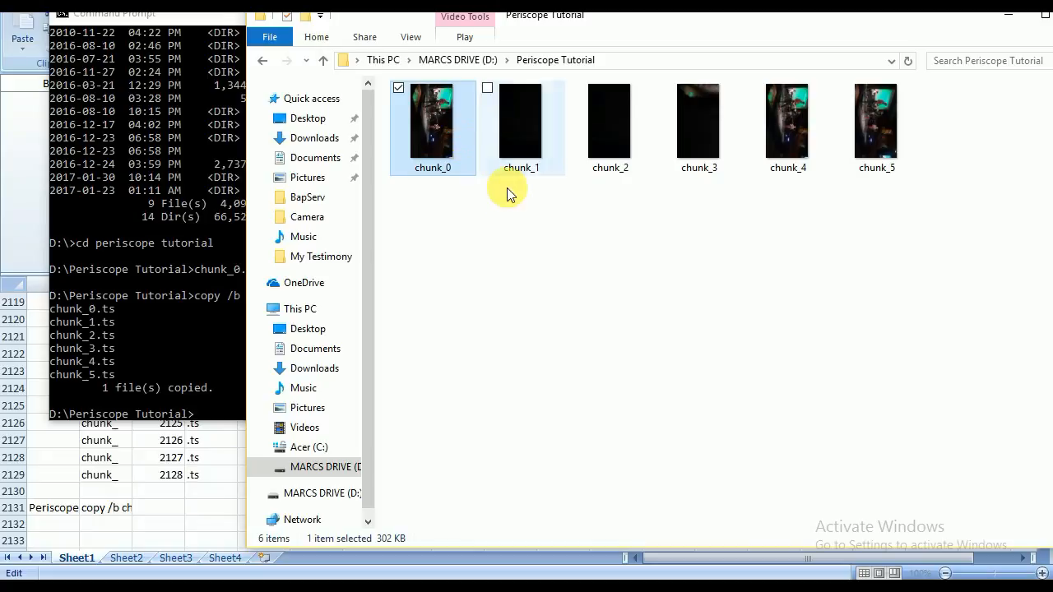
left_click(530, 165)
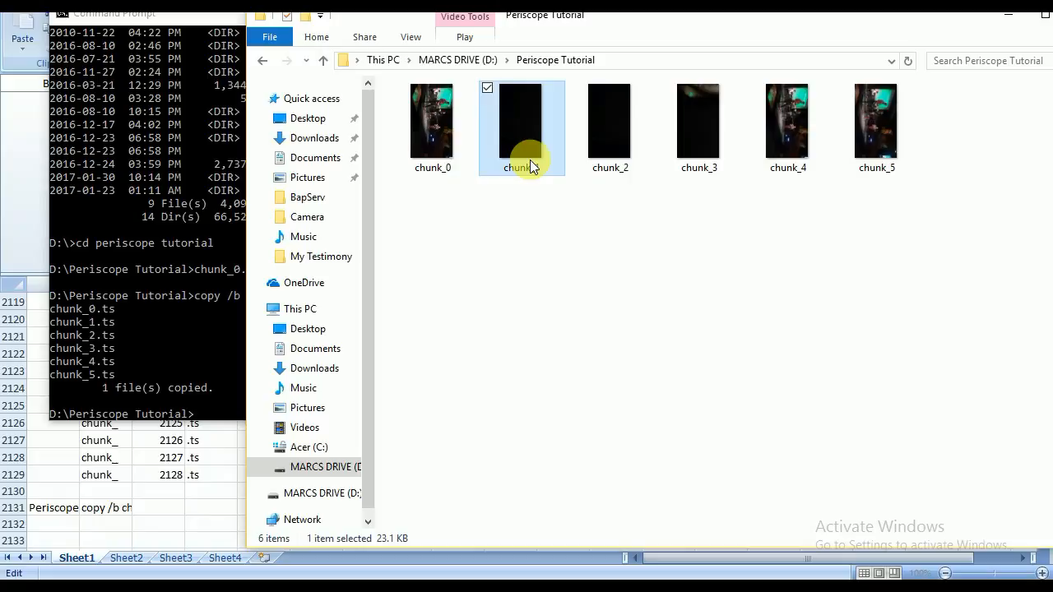
left_click(717, 274)
left_click(806, 152)
left_click(830, 220)
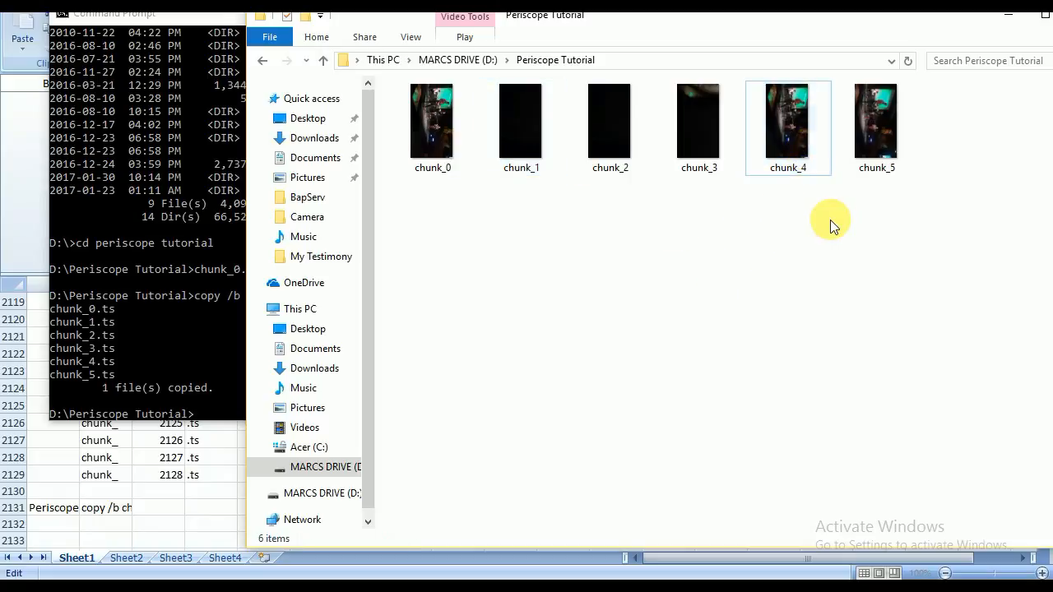